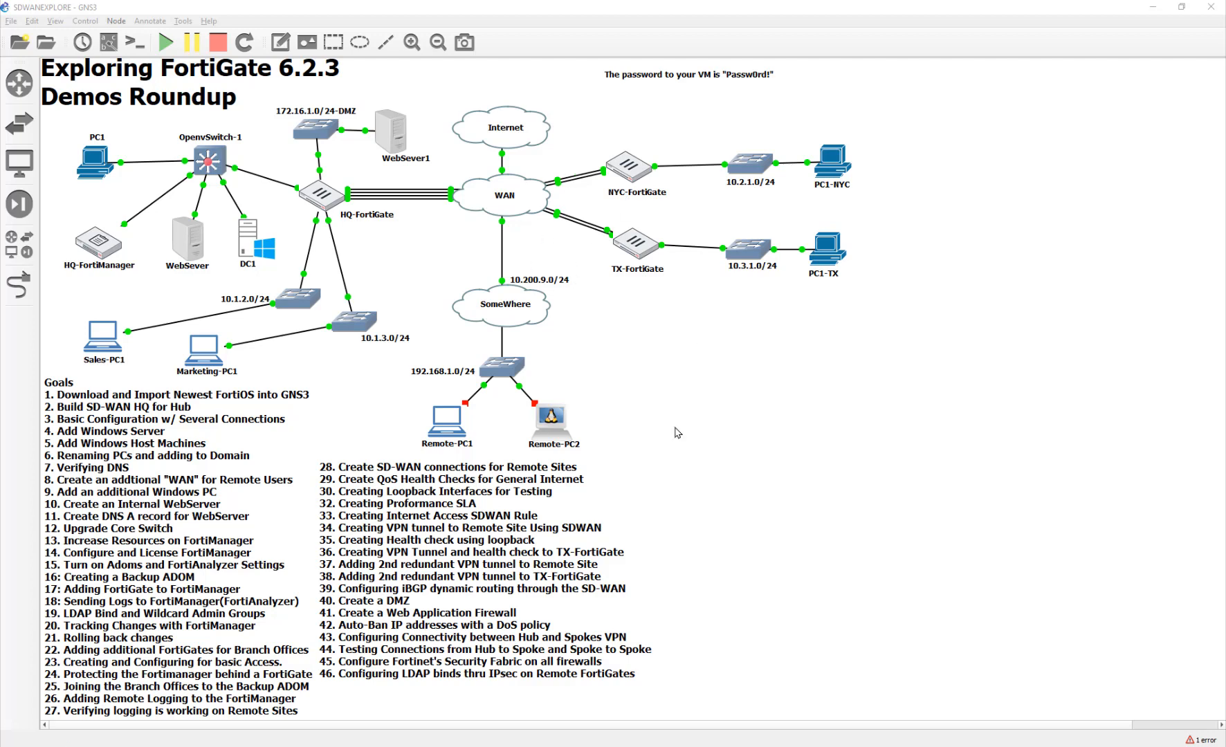
- From DC1's console, sign in to the HQ-FortiGate web GUI with the LDAP user's username and password
double_click(244, 246)
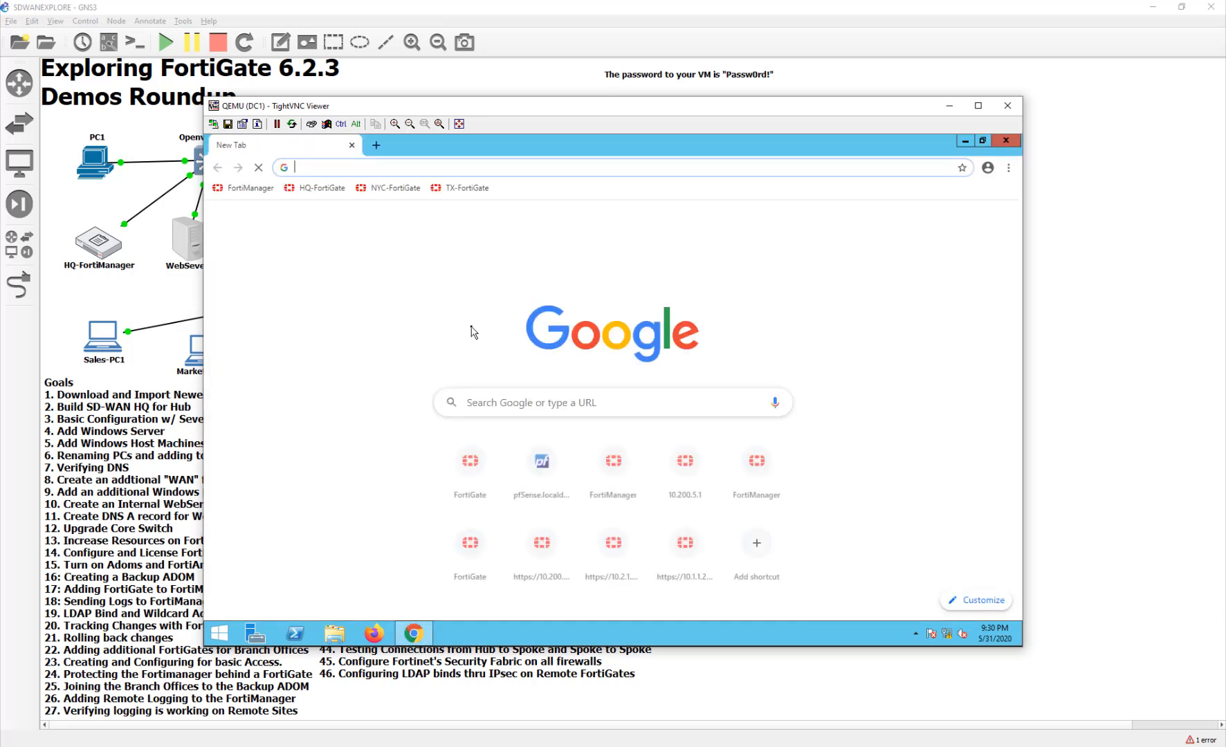
left_click(470, 462)
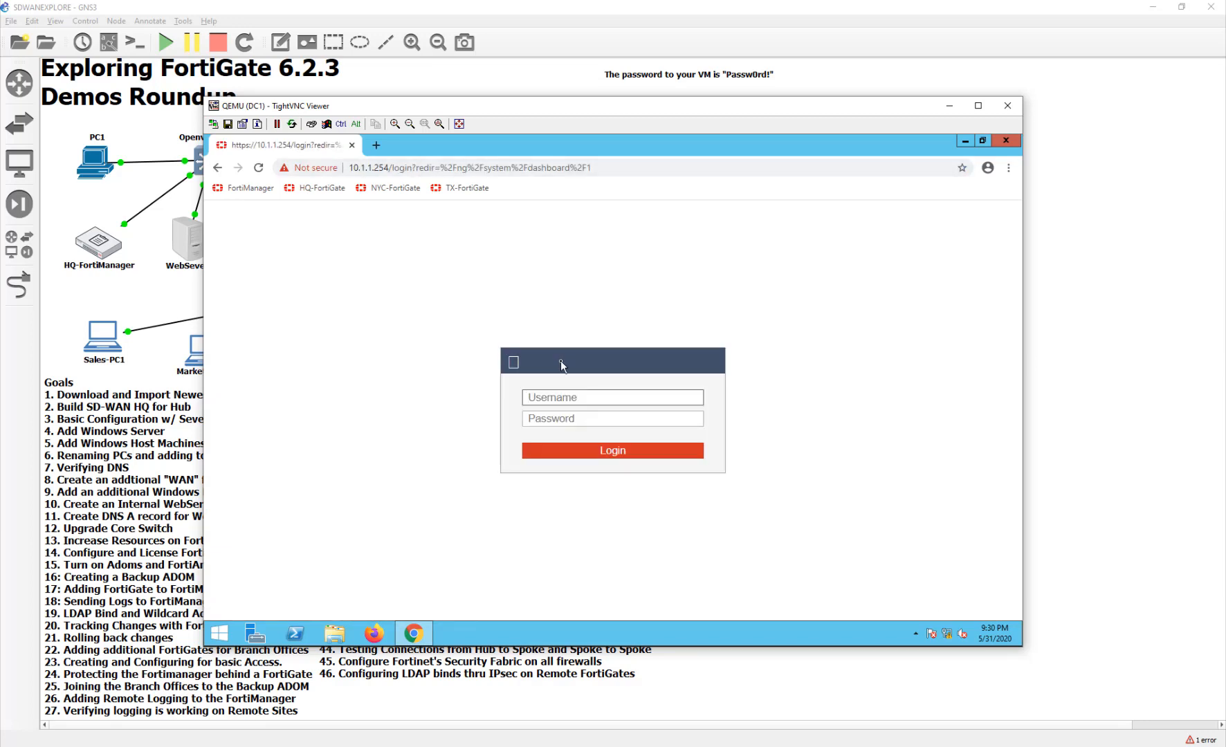
type("devin")
key("Tab")
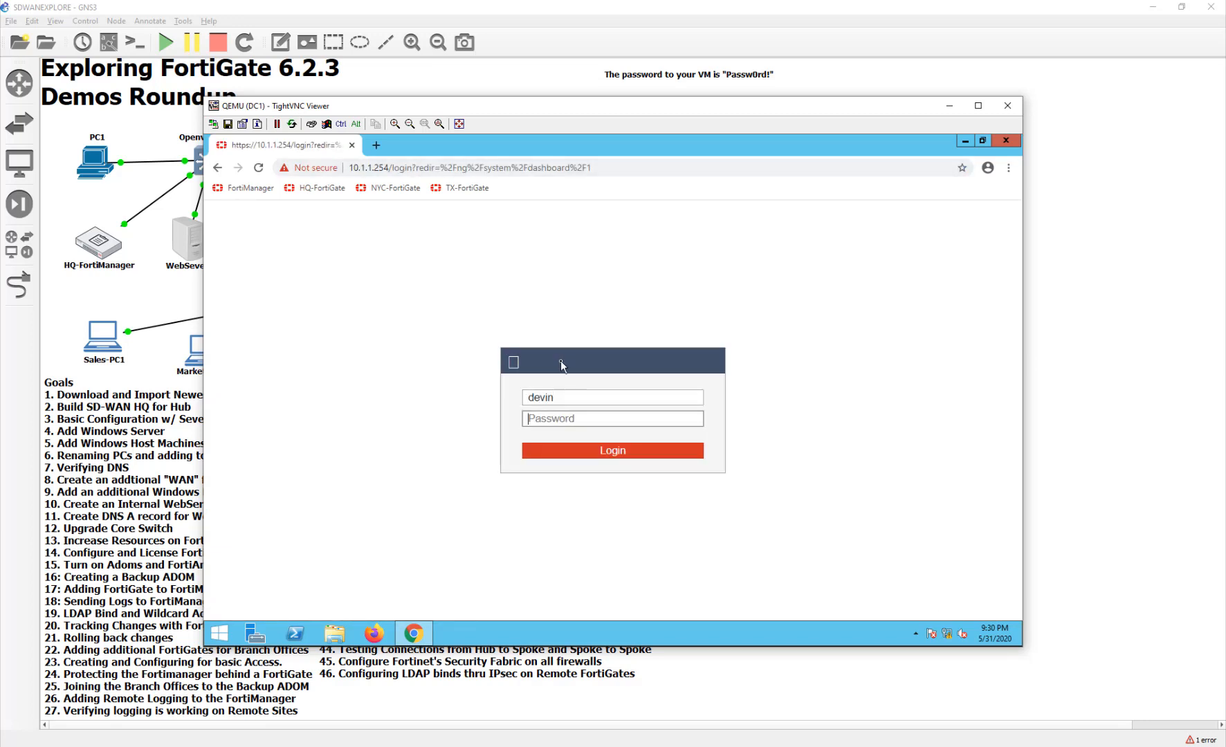
type("Passw0rd!")
key("Return")
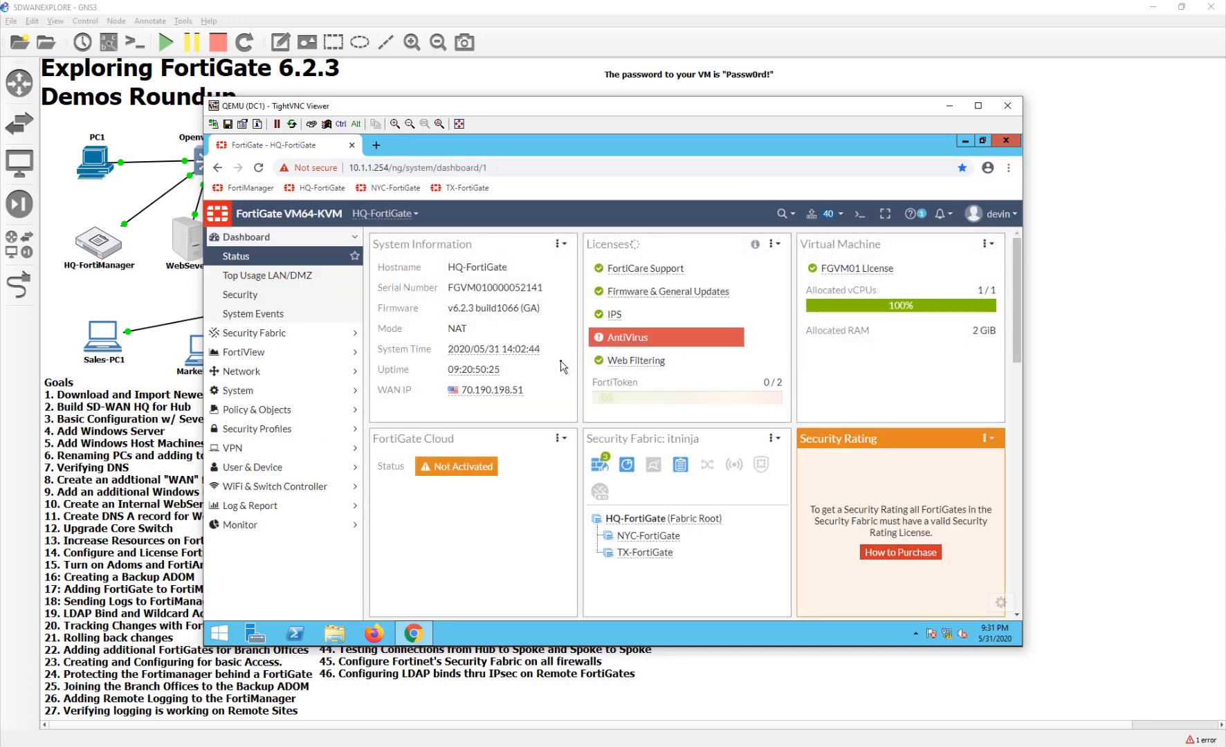
- Review HQ-FortiGate's LDAP servers and open the FortiADMINS user group
left_click(276, 469)
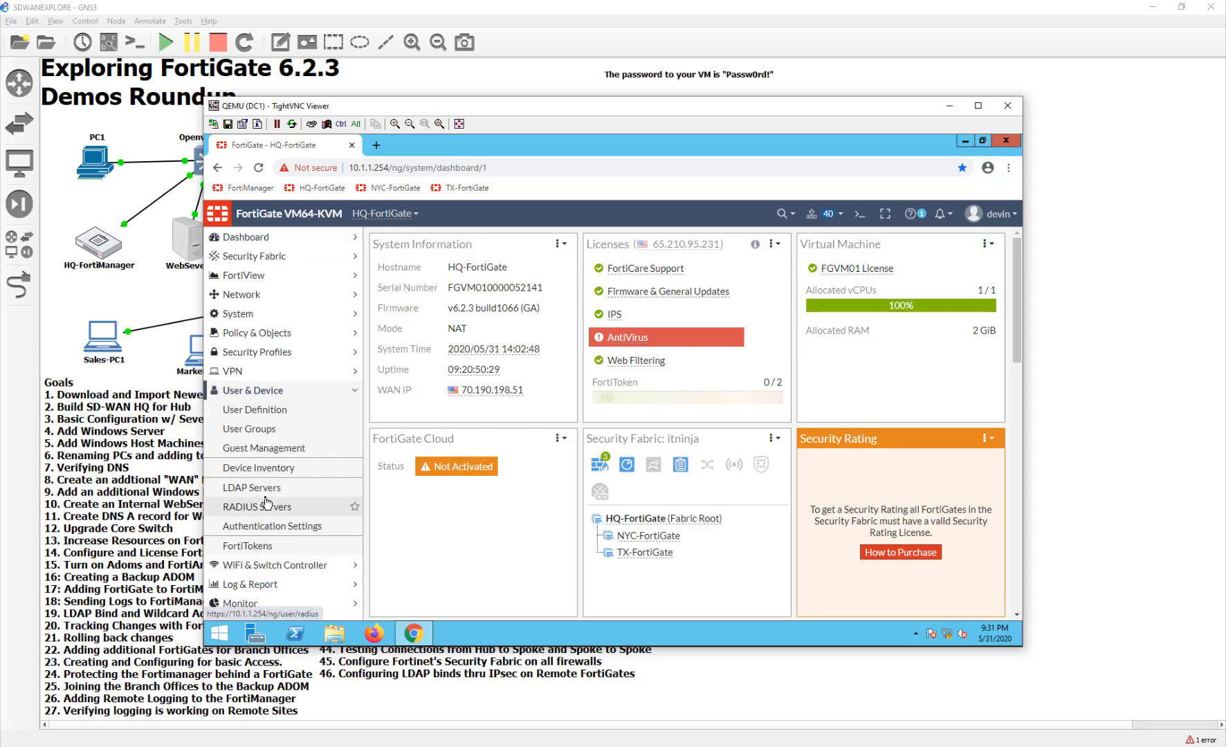
left_click(267, 488)
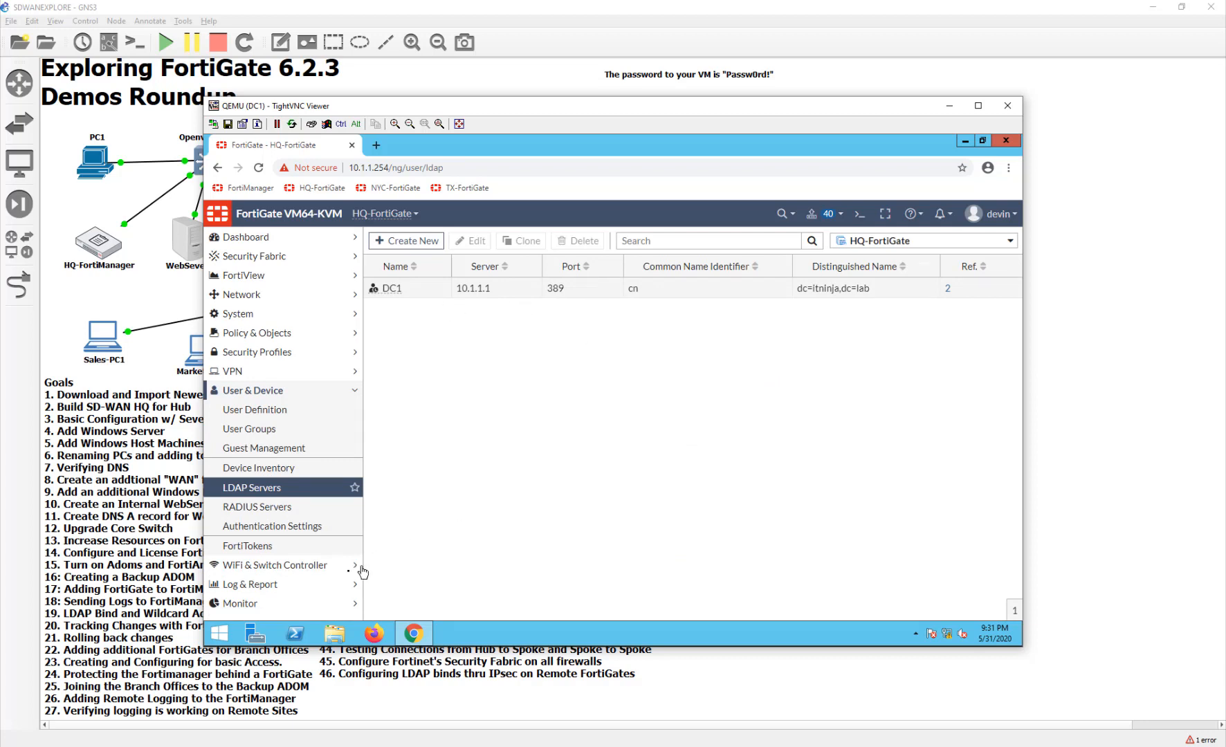
left_click(326, 429)
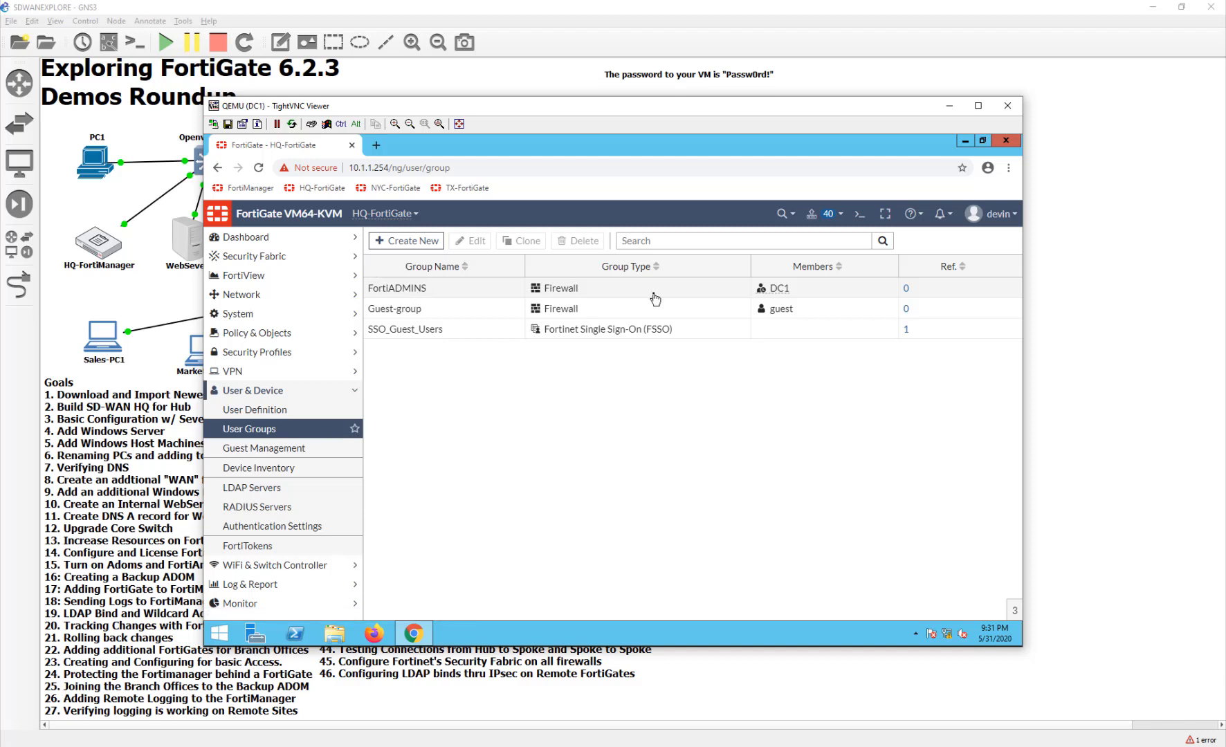
double_click(652, 292)
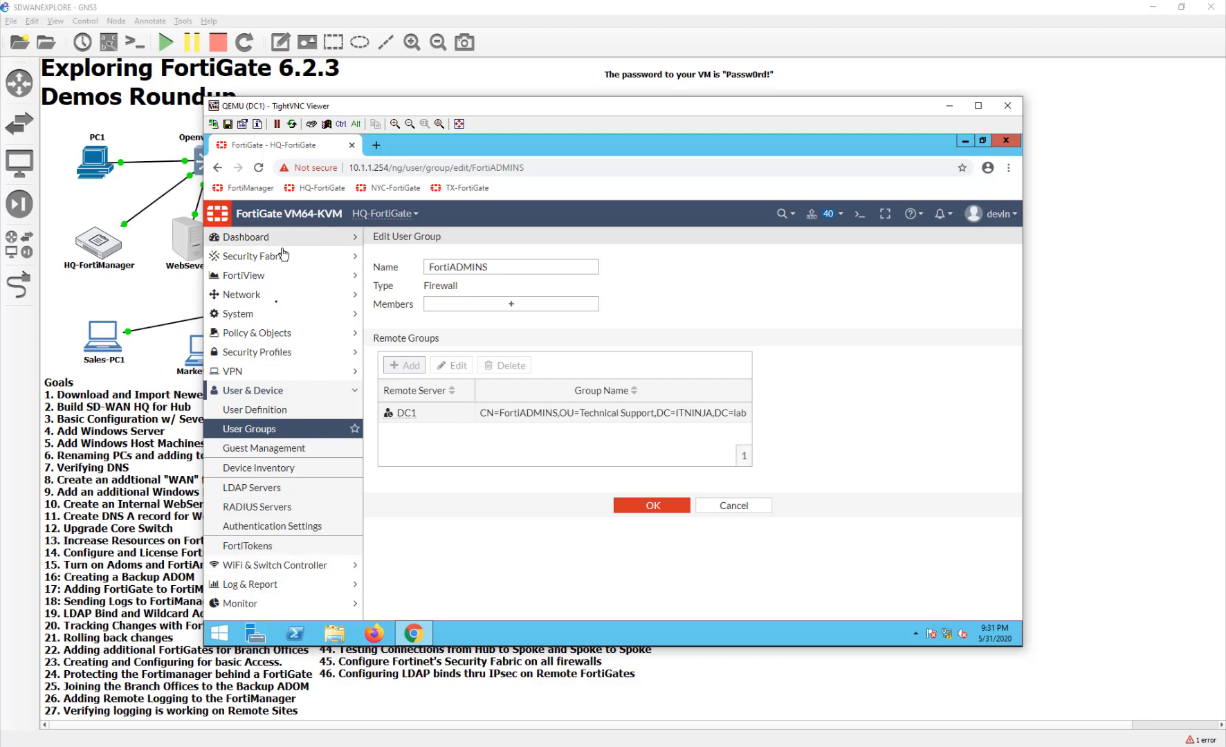
- Show the Administrators list and select the FortiADMINS super_admin entry
left_click(281, 313)
left_click(304, 333)
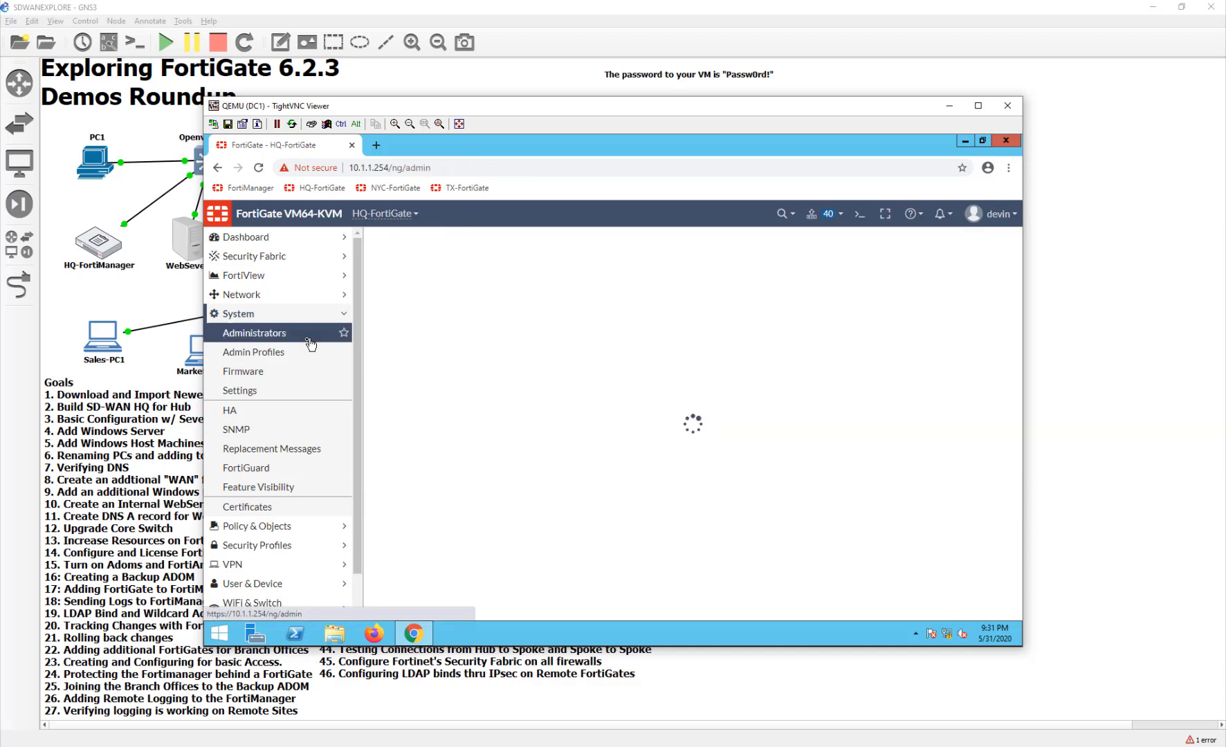
left_click(374, 288)
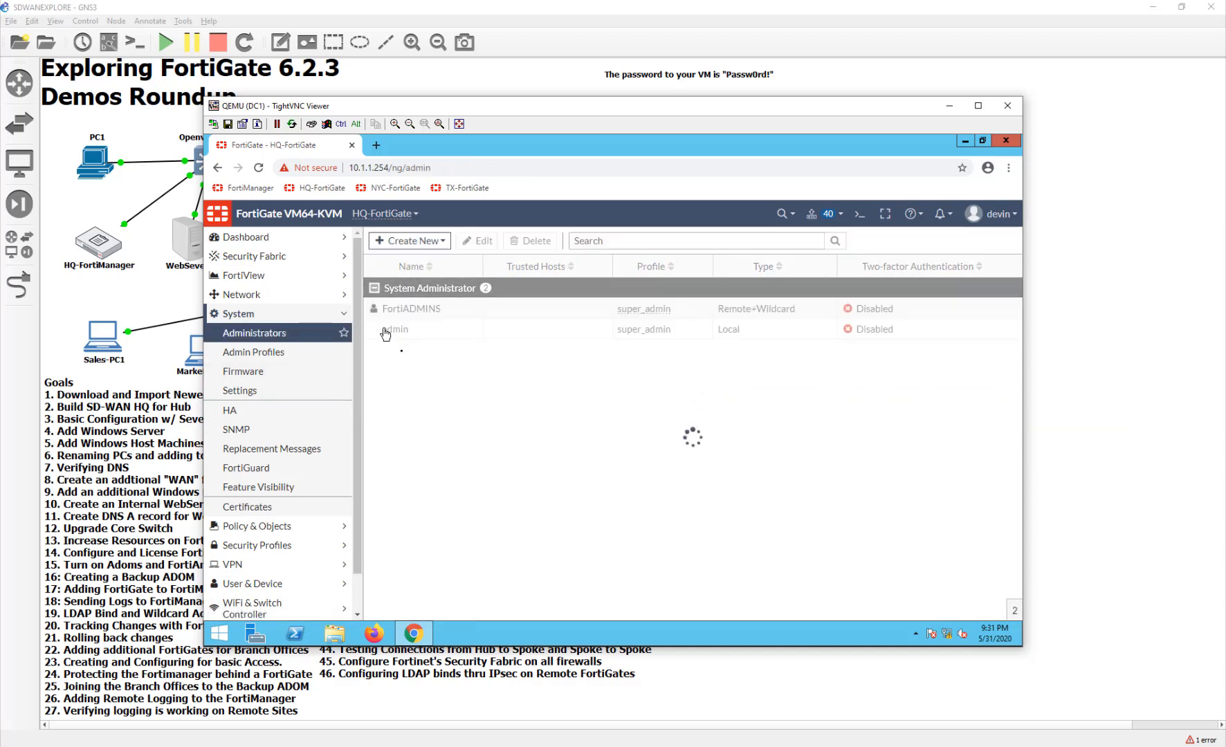
left_click(402, 308)
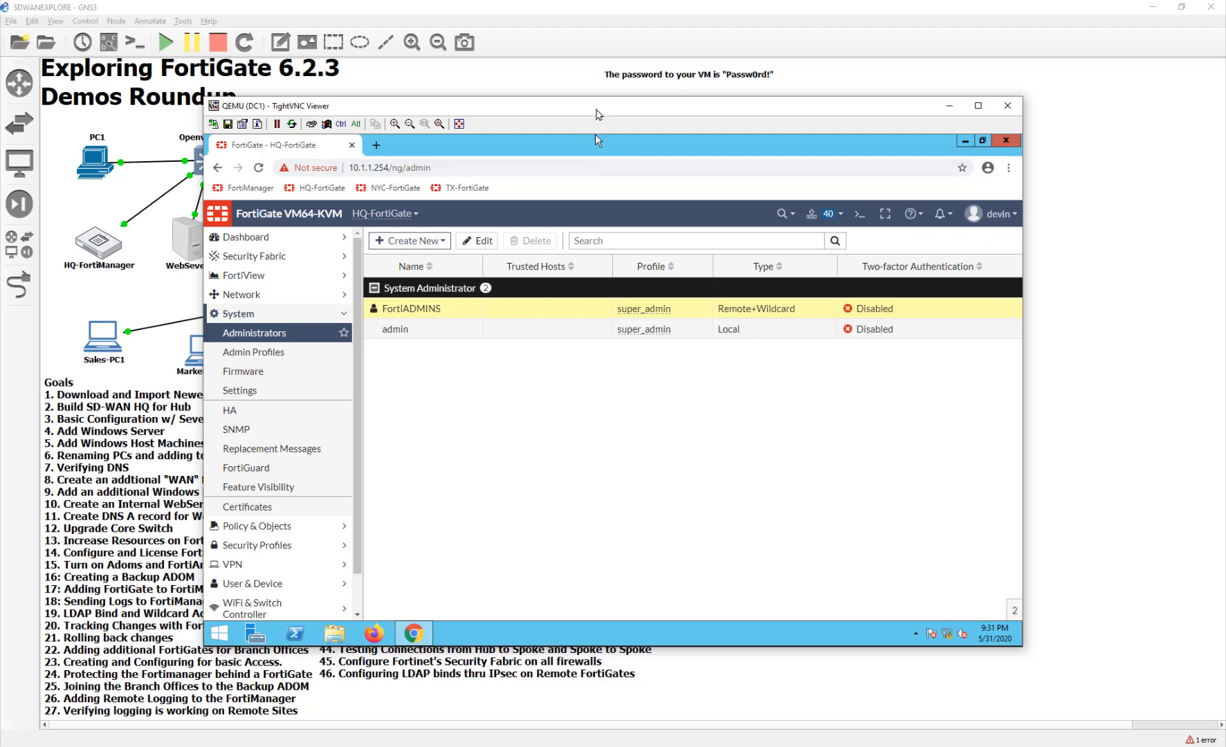
- Move the DC1 console window aside, then close it and the remaining console window
left_click_drag(597, 111, 596, 372)
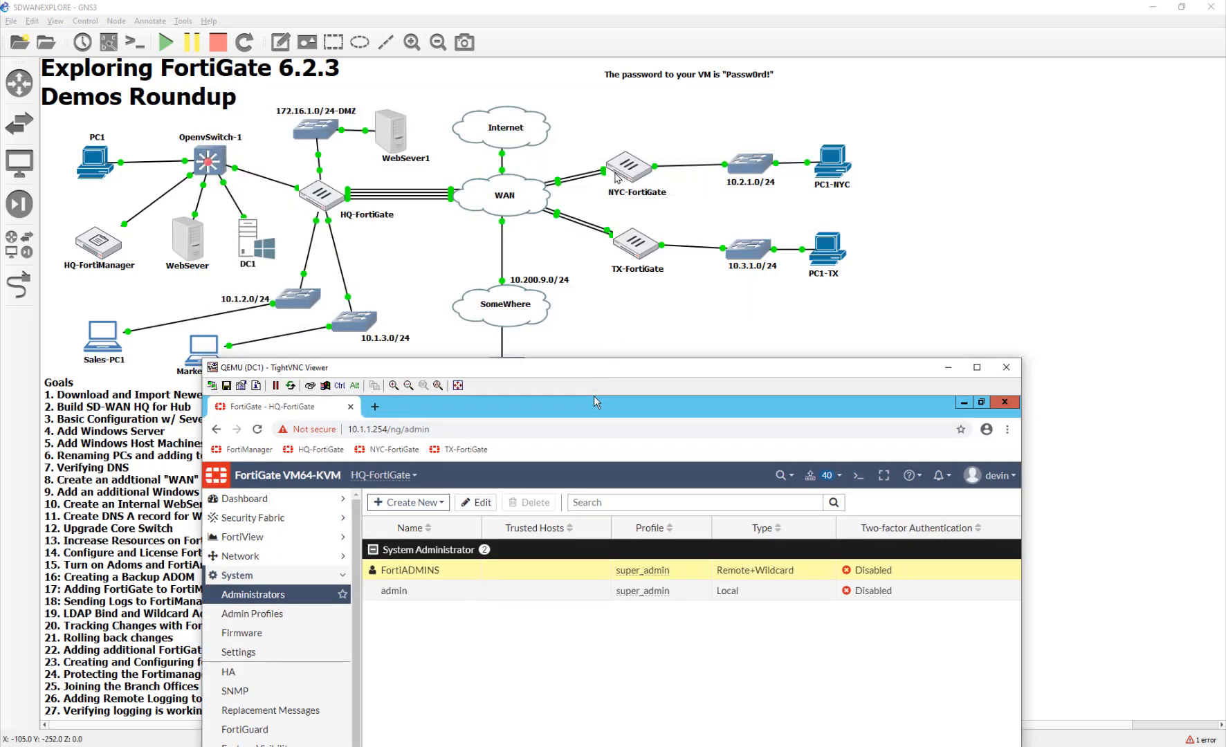
left_click_drag(602, 368, 518, 315)
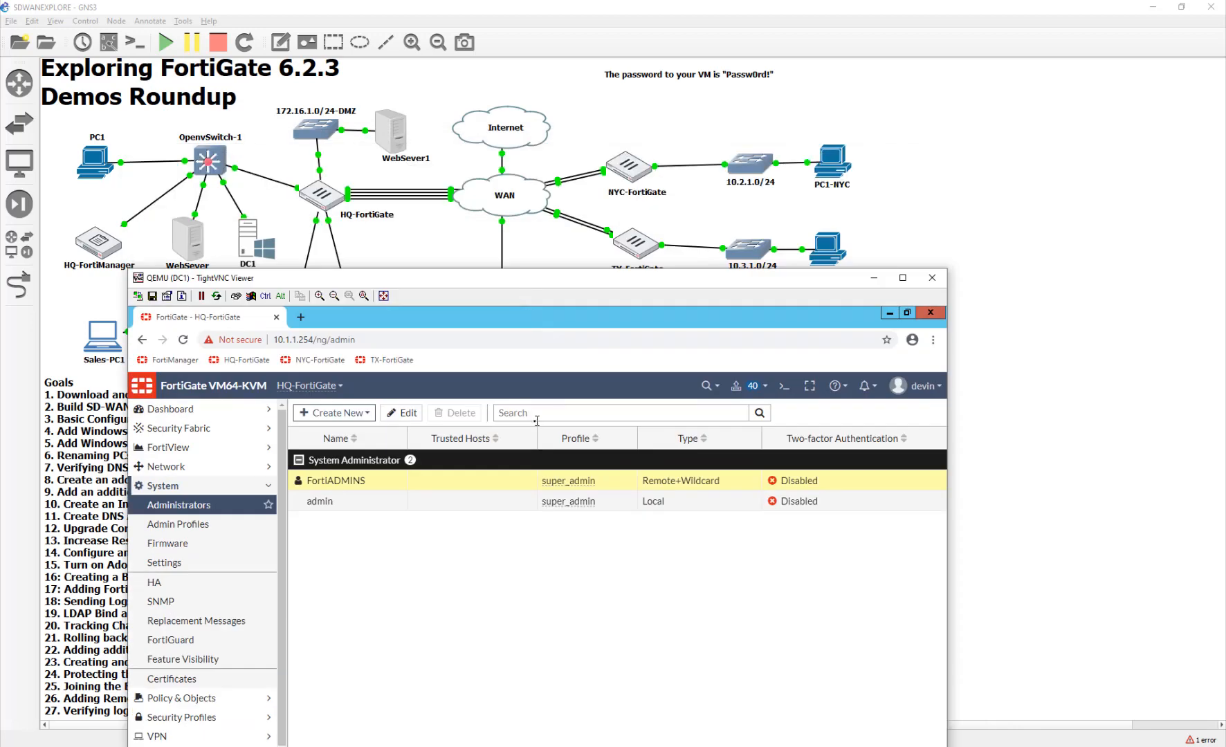
scroll(229, 644, "down", 1)
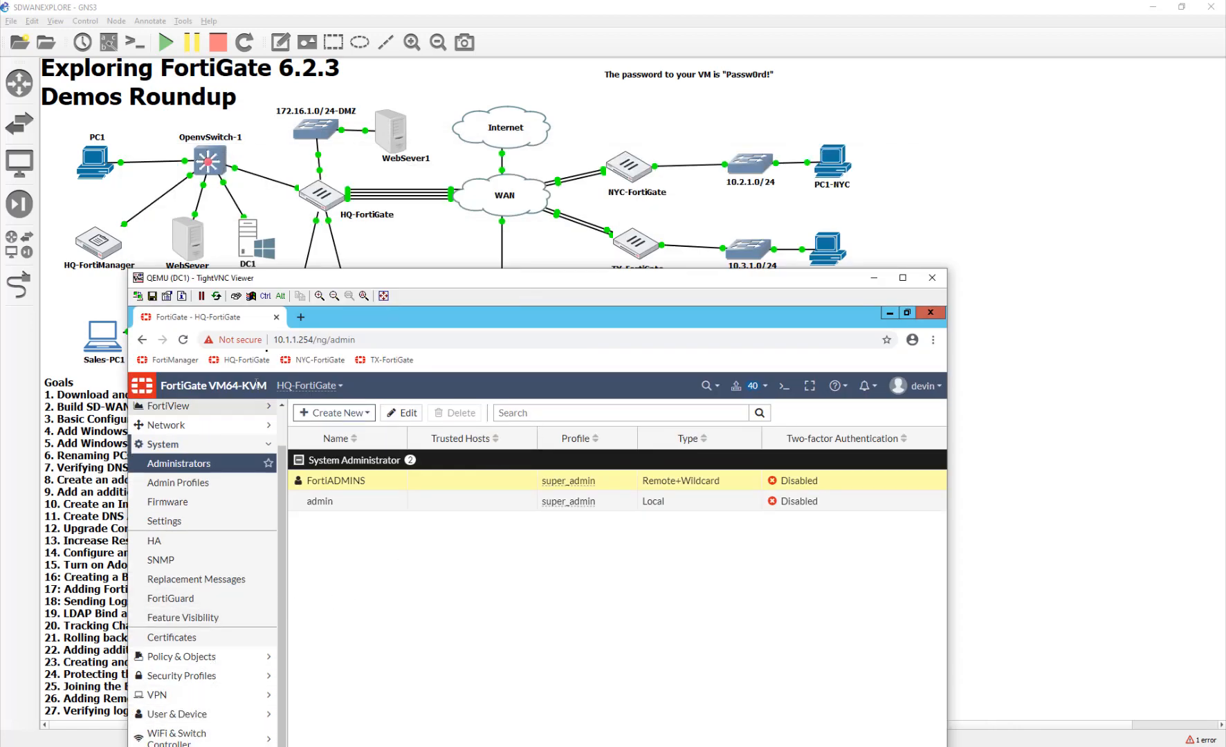
left_click_drag(289, 283, 293, 305)
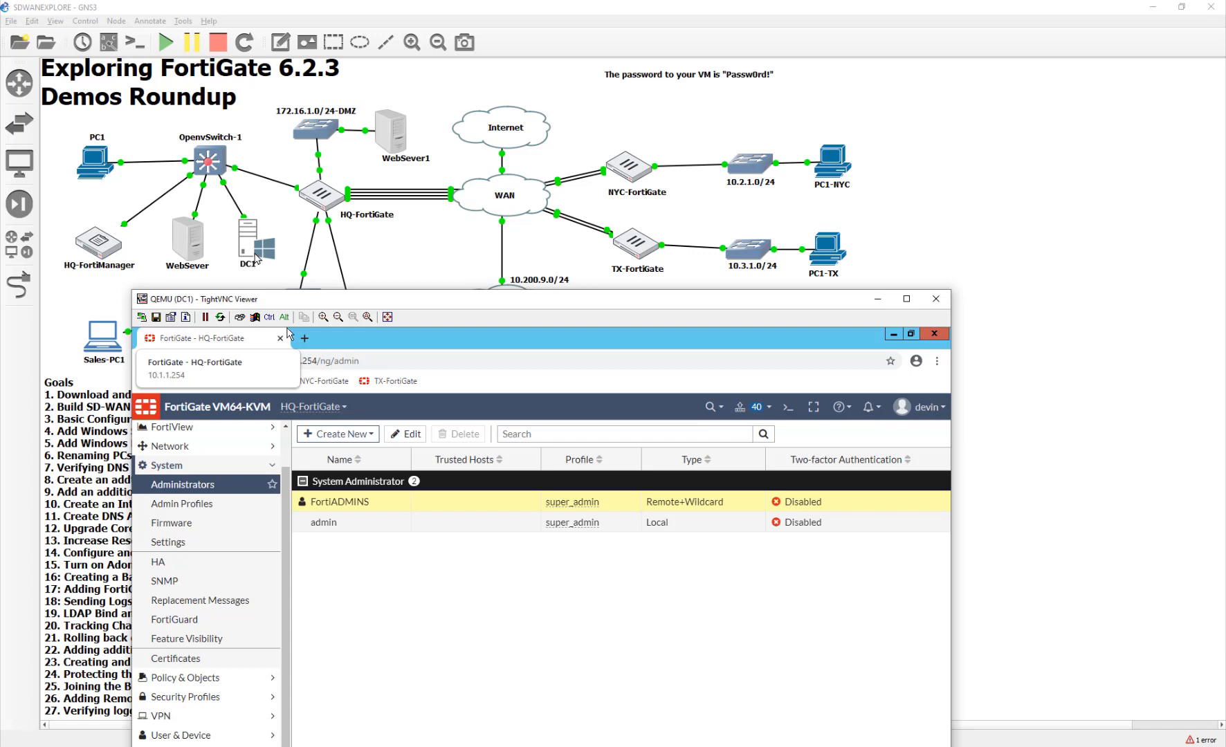
left_click(836, 164)
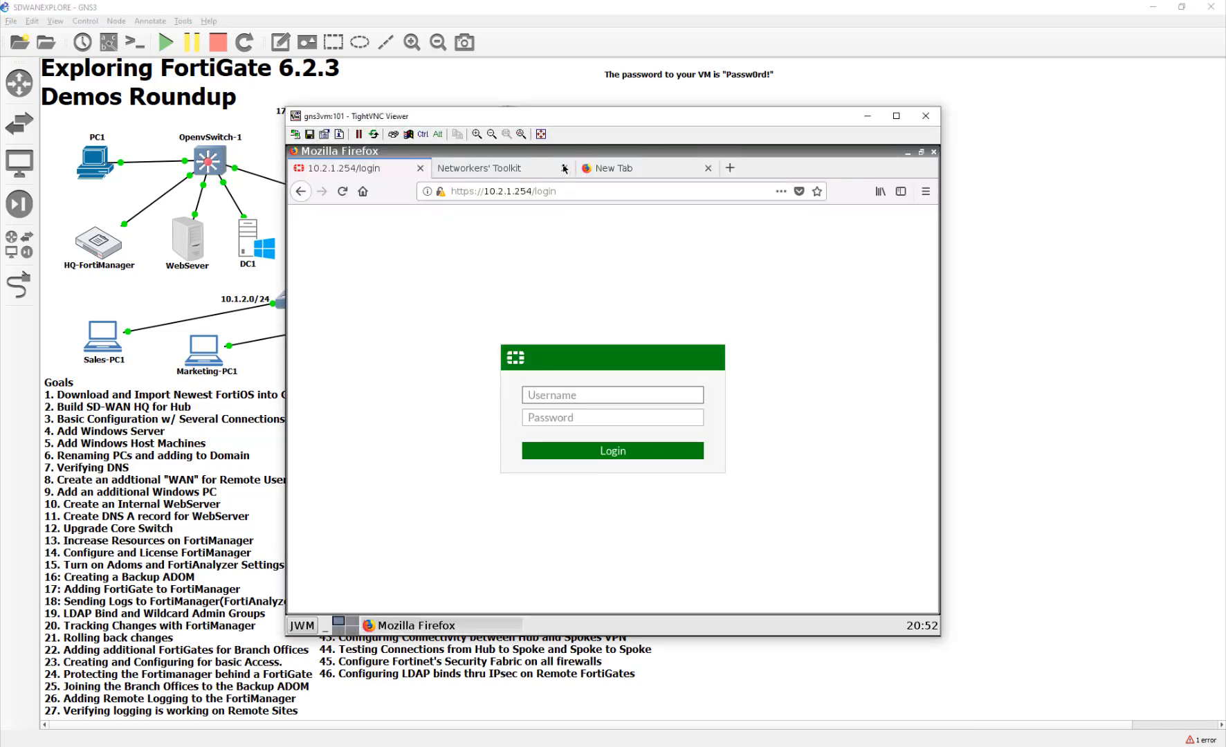
left_click(926, 117)
- Stop the PC1-TX node and open the PC1-NYC console desktop
left_click(895, 184)
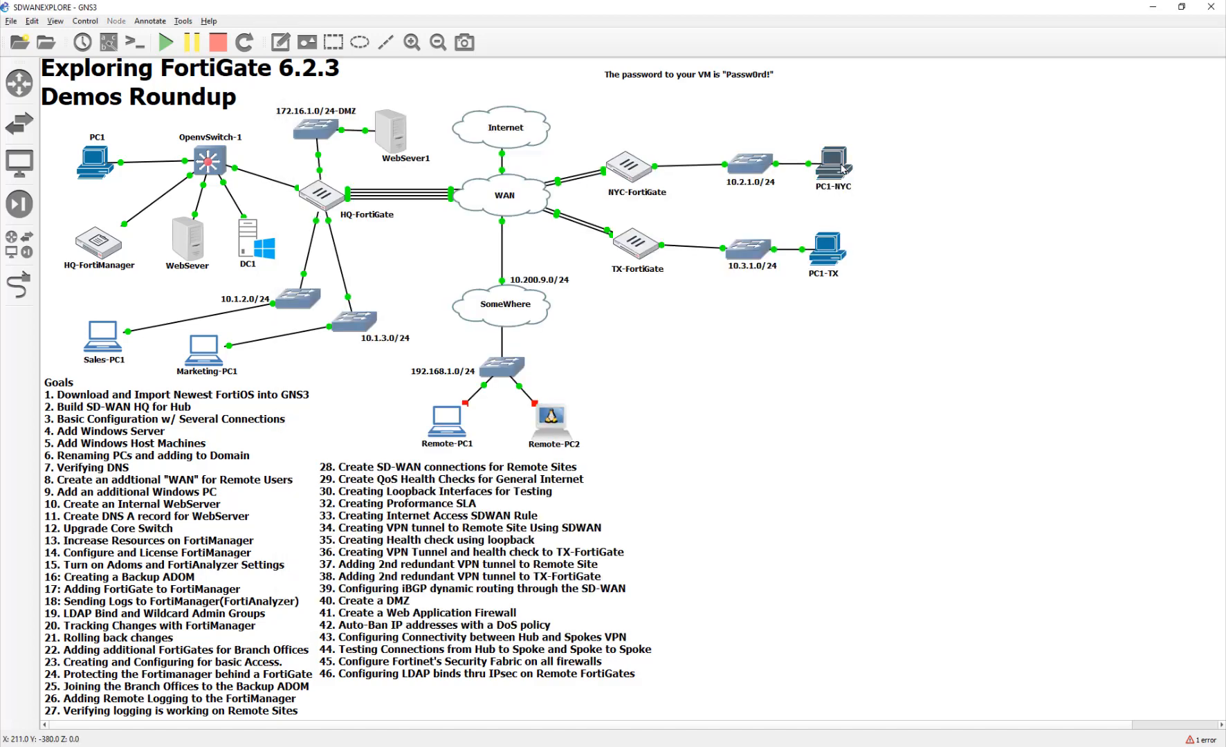
right_click(827, 254)
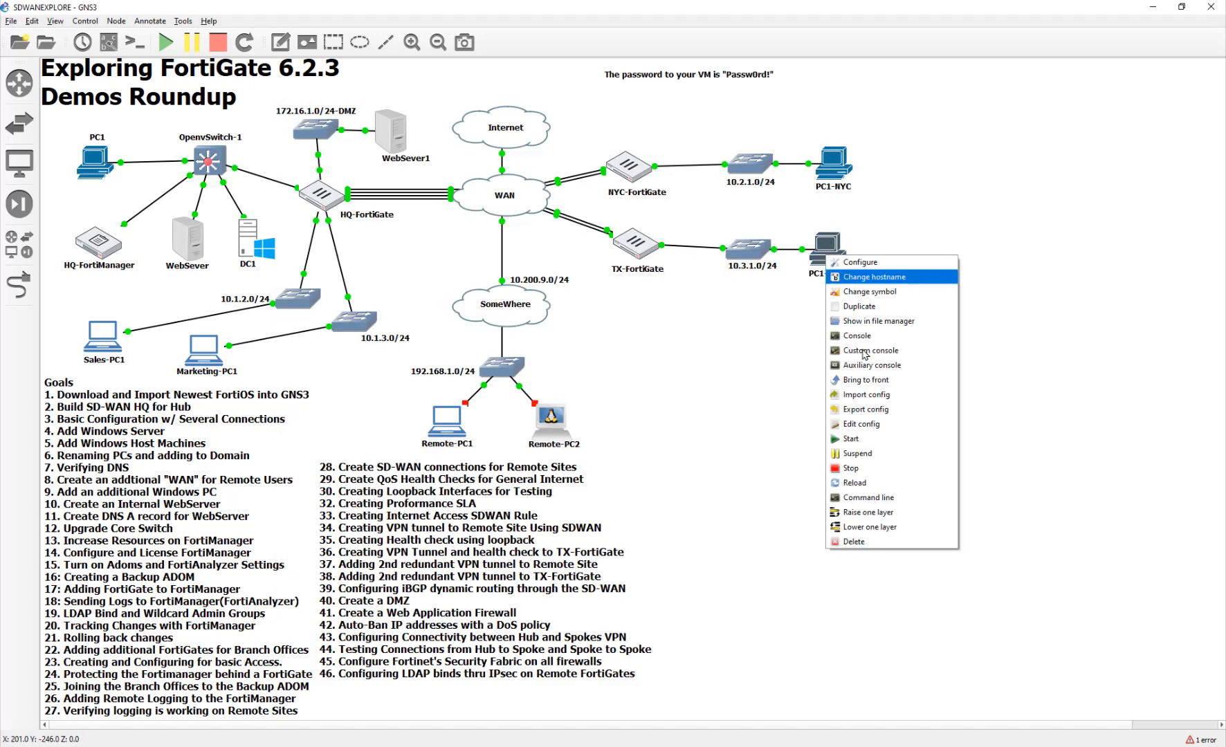
left_click(845, 470)
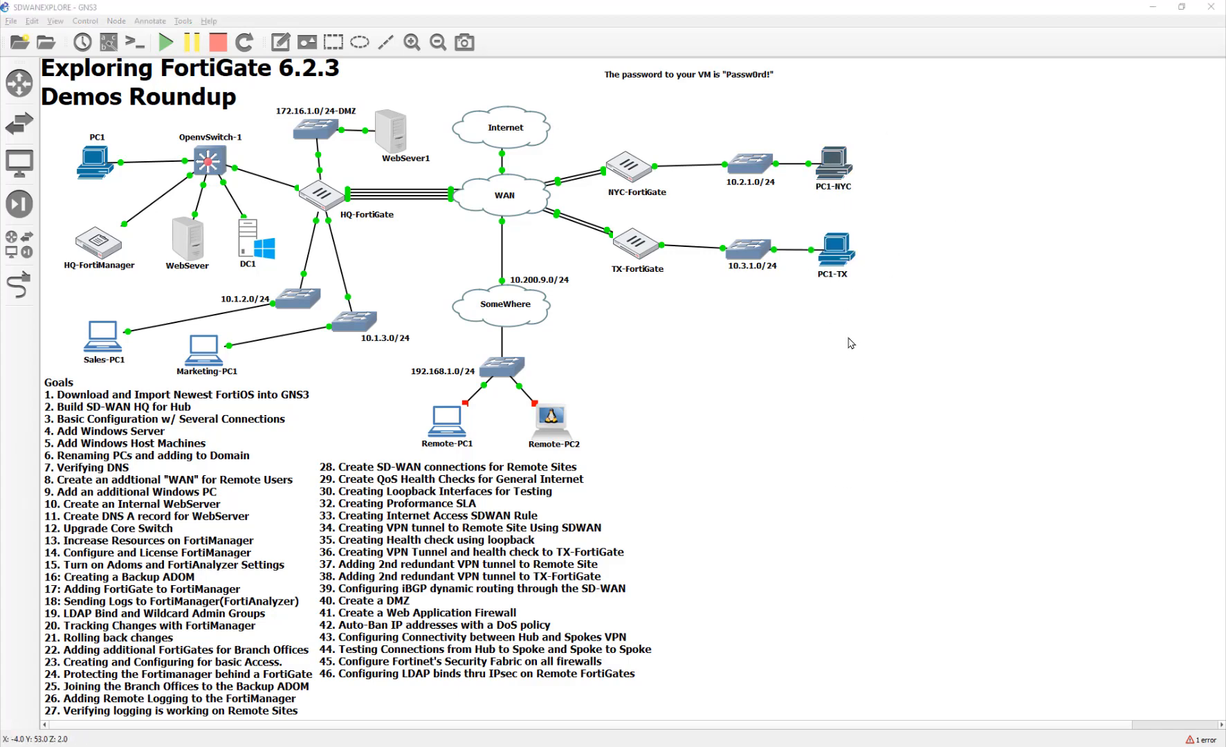
double_click(839, 176)
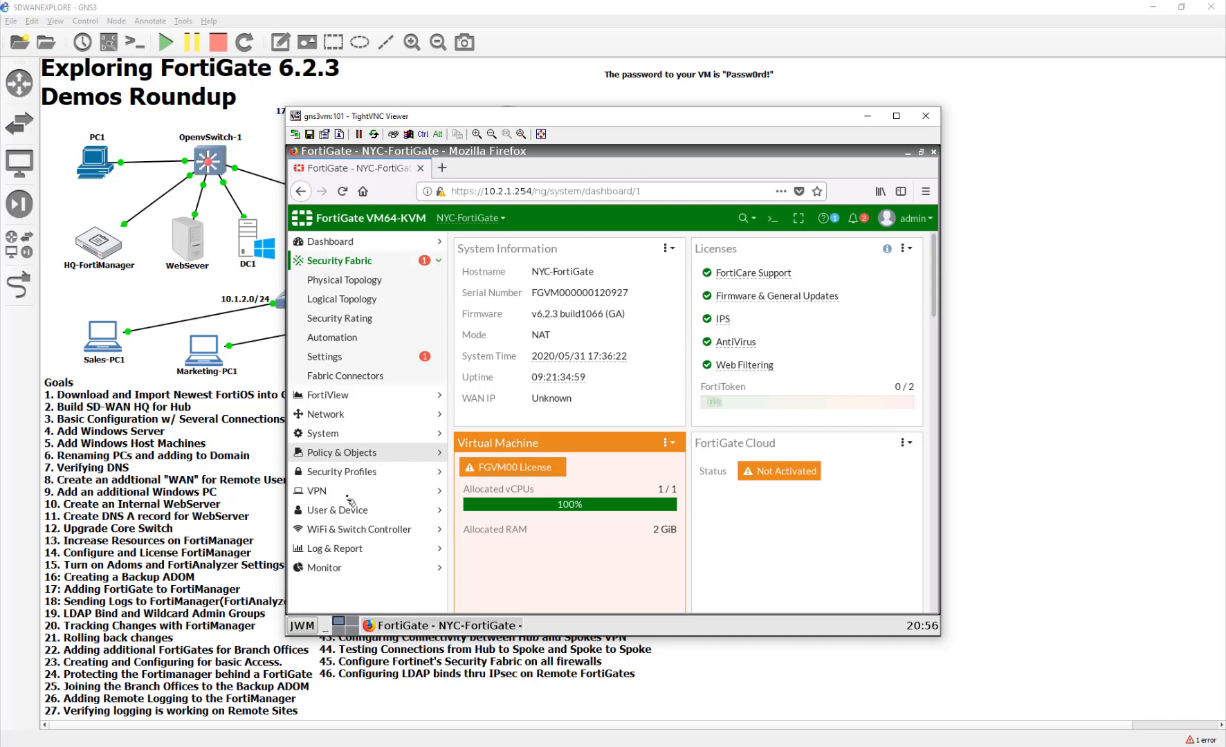
- Start a new LDAP server entry on NYC-FortiGate and enter 10.1.1.1
left_click(349, 508)
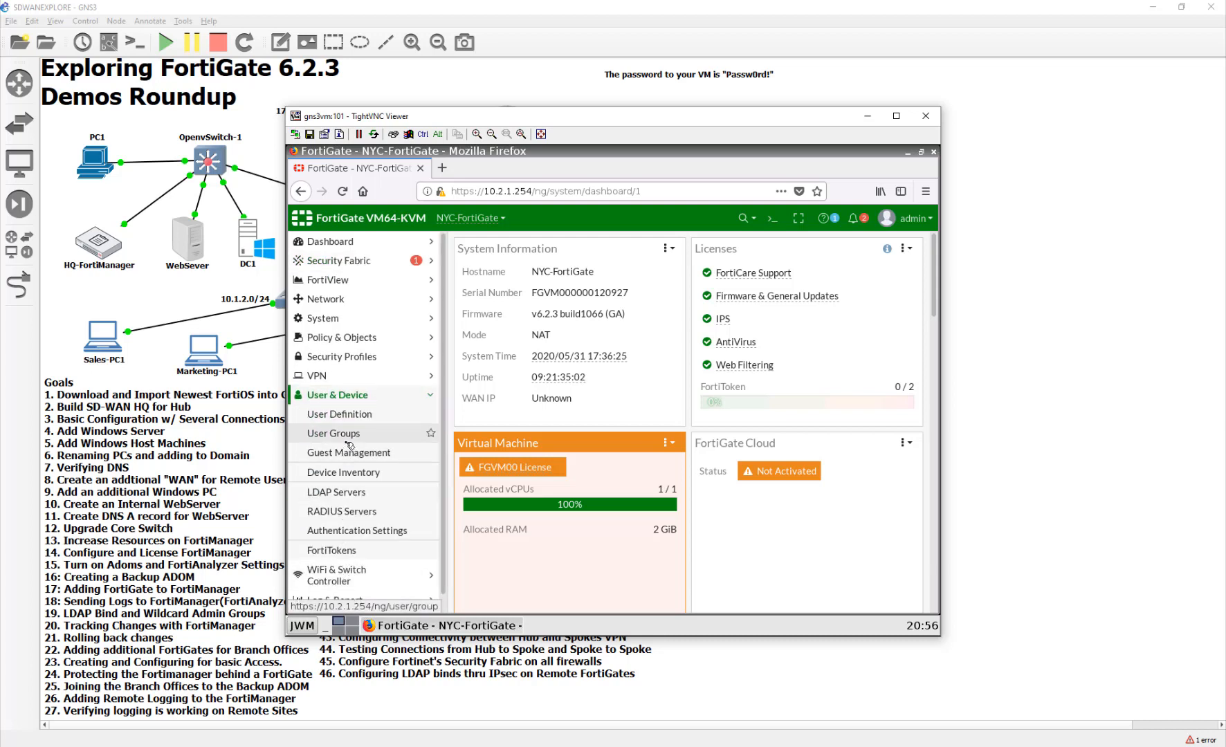
left_click(348, 498)
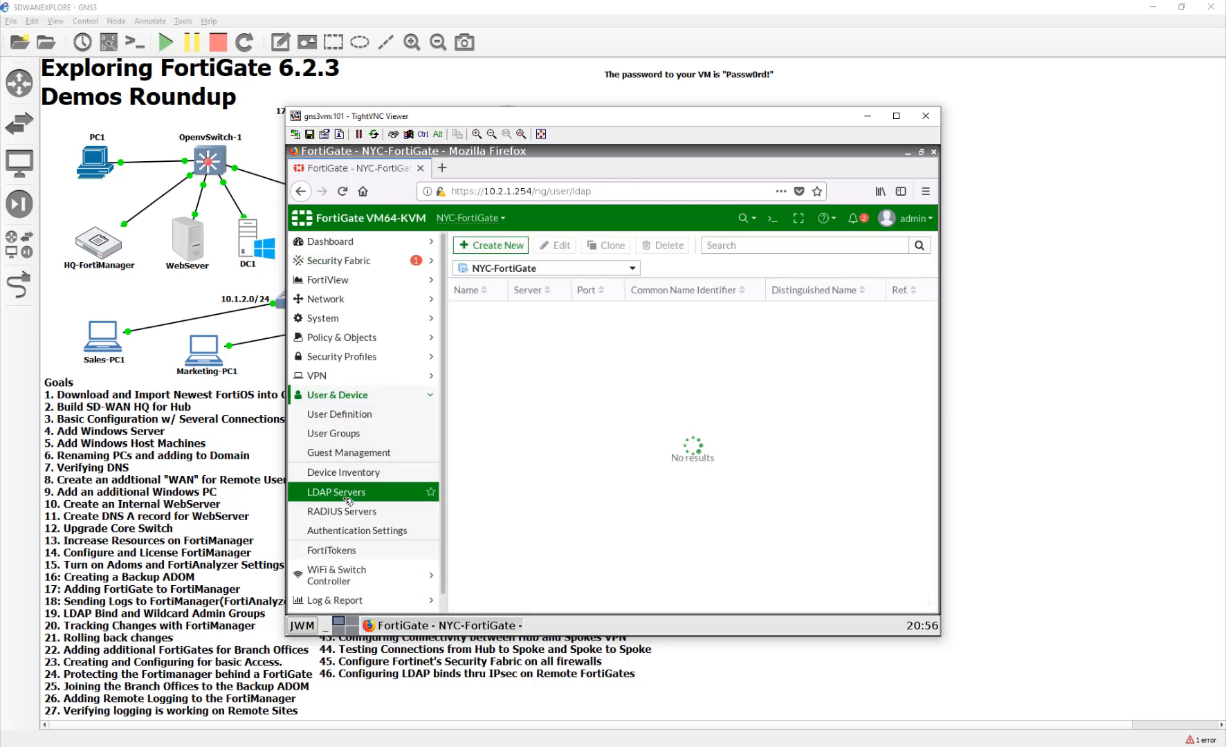
left_click(498, 245)
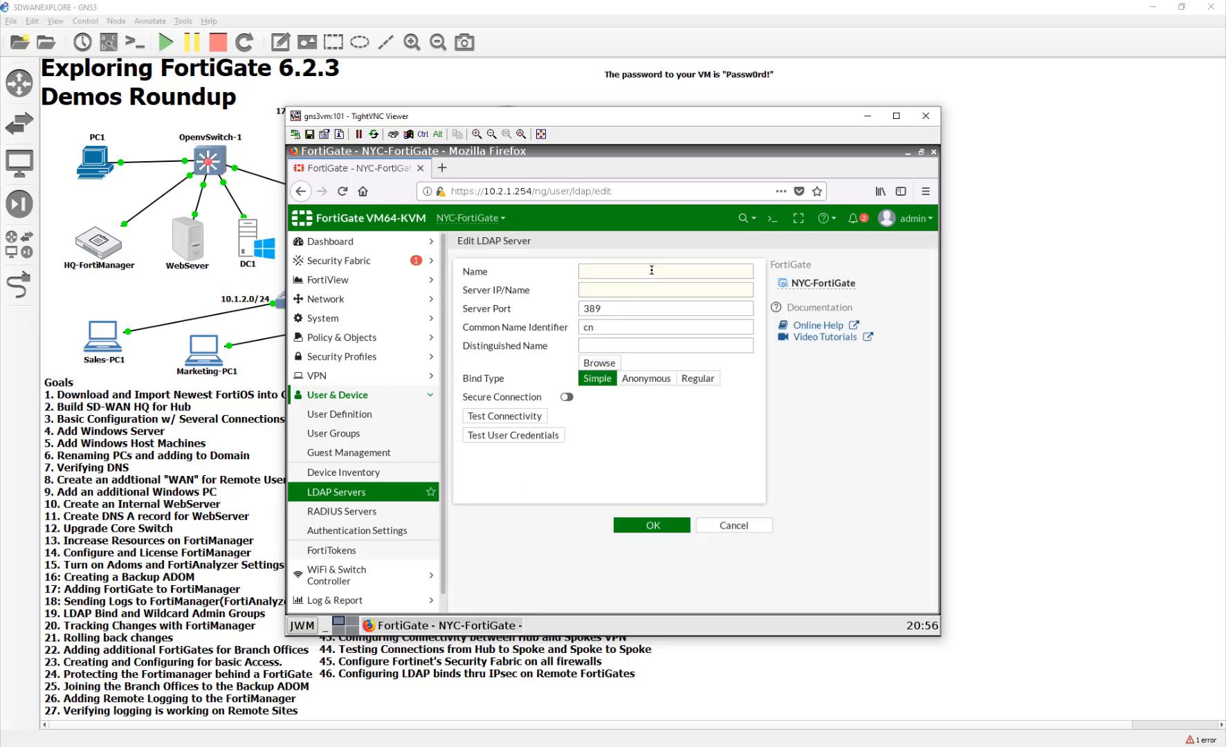
left_click(652, 270)
type("10.1.1.1")
key("Tab")
key("Tab")
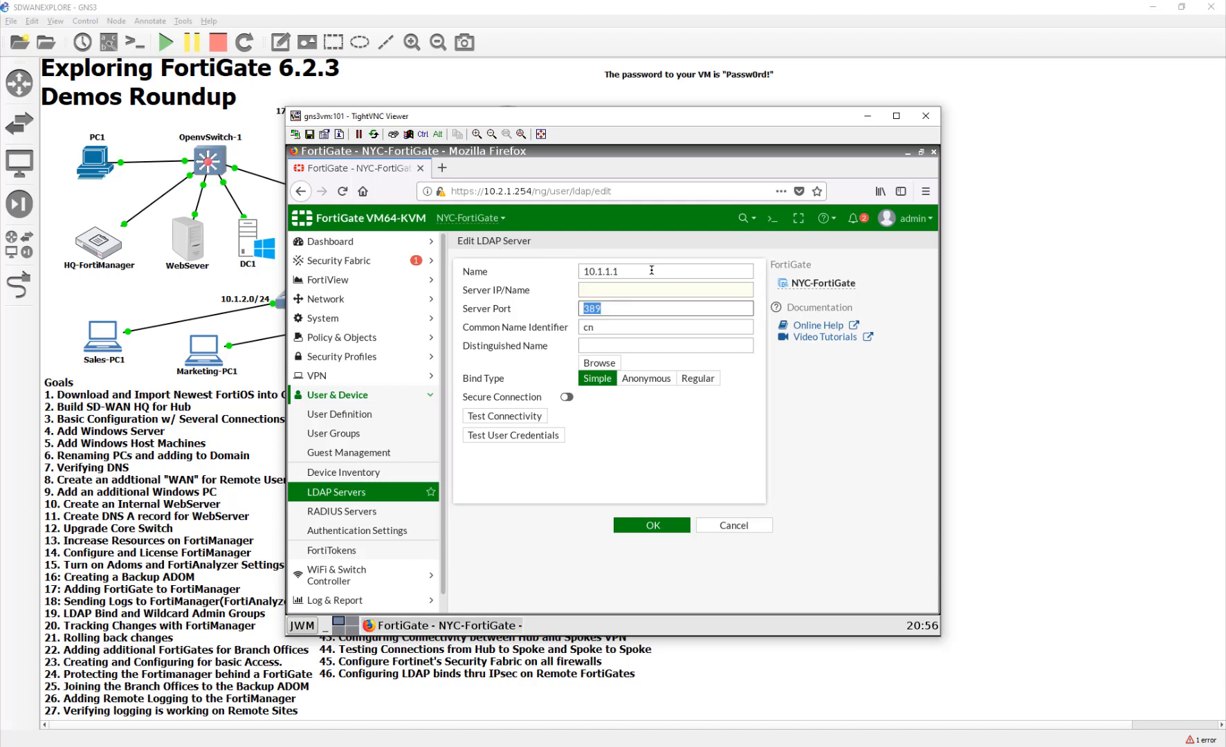
- Move 10.1.1.1 into the server address field and name the LDAP server HQ-DC1
double_click(651, 268)
key("ctrl+c")
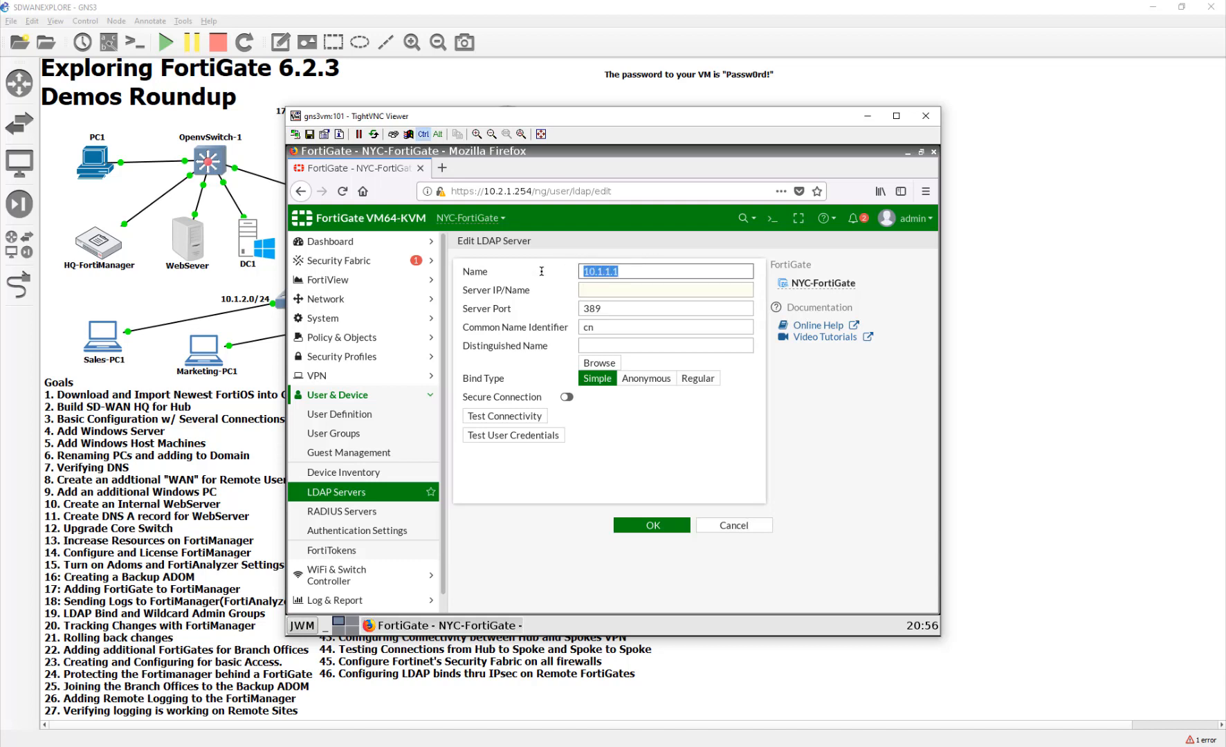
key("BackSpace")
left_click(614, 298)
key("ctrl+v")
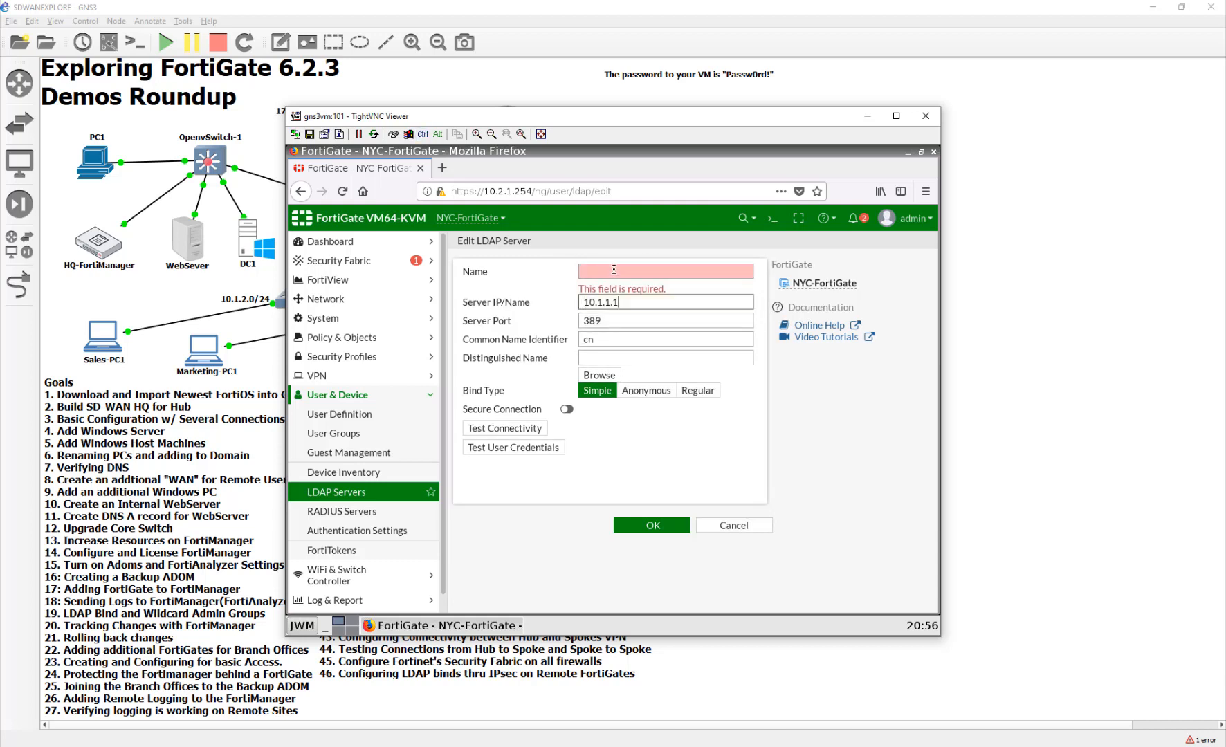
left_click(613, 270)
key("Tab")
key("Tab")
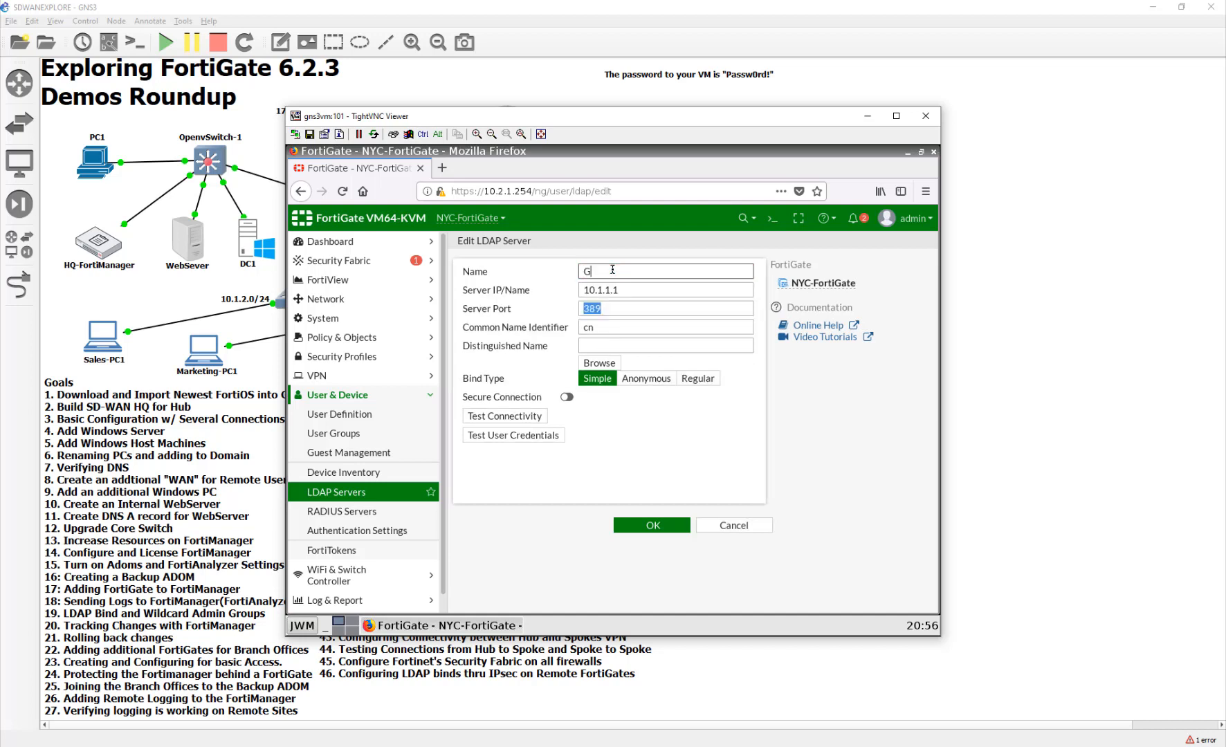
left_click(613, 270)
type("HQ-DC1")
- Set Regular bind with username fortigate and its password, then test connectivity
left_click(641, 347)
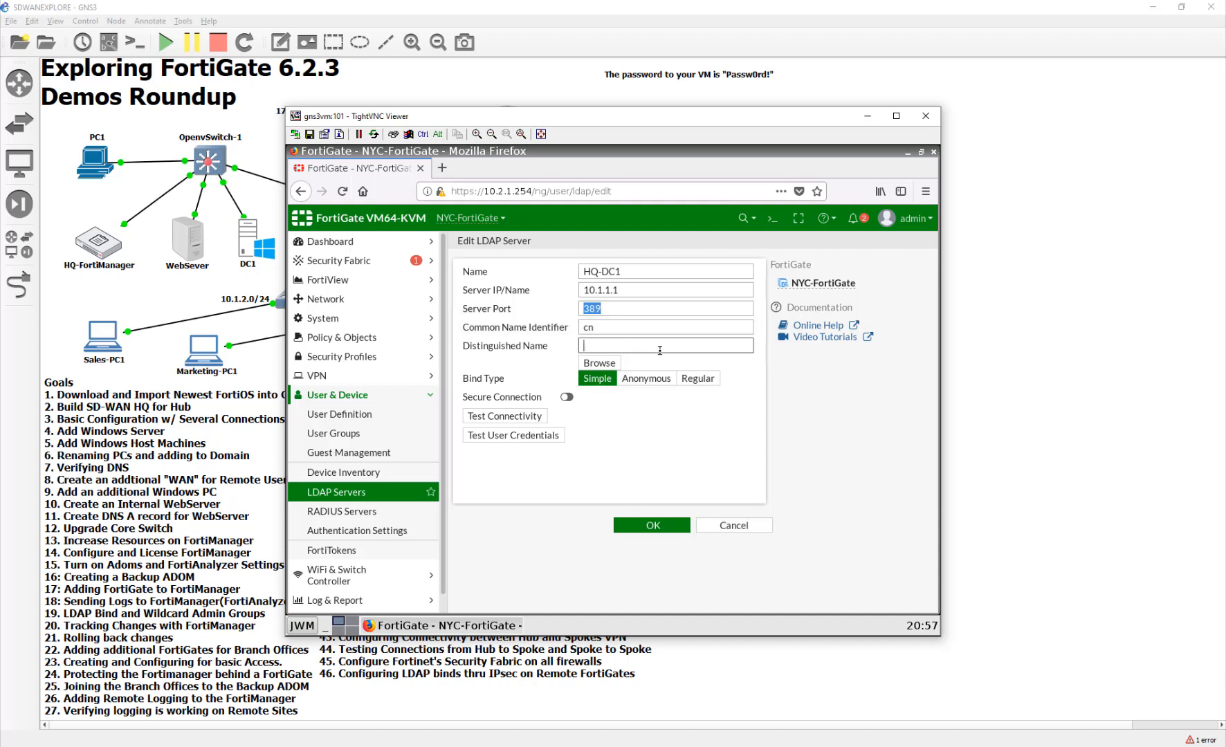
left_click(697, 379)
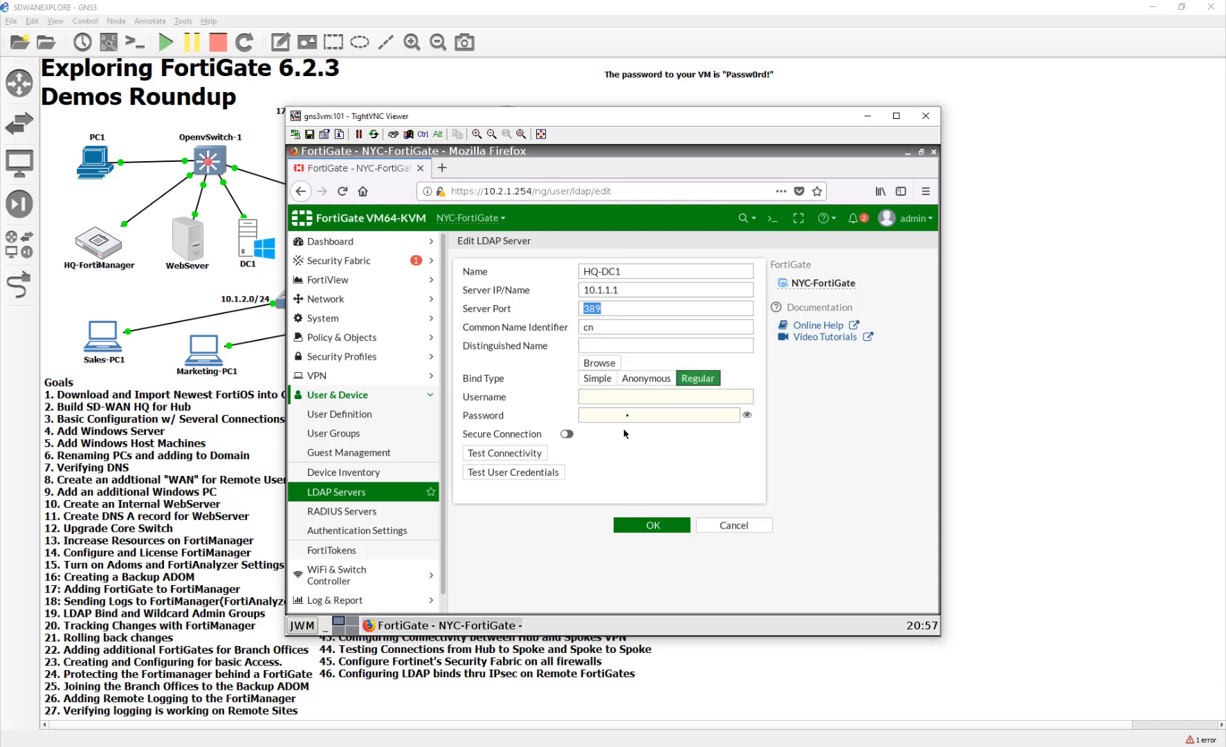
left_click(629, 398)
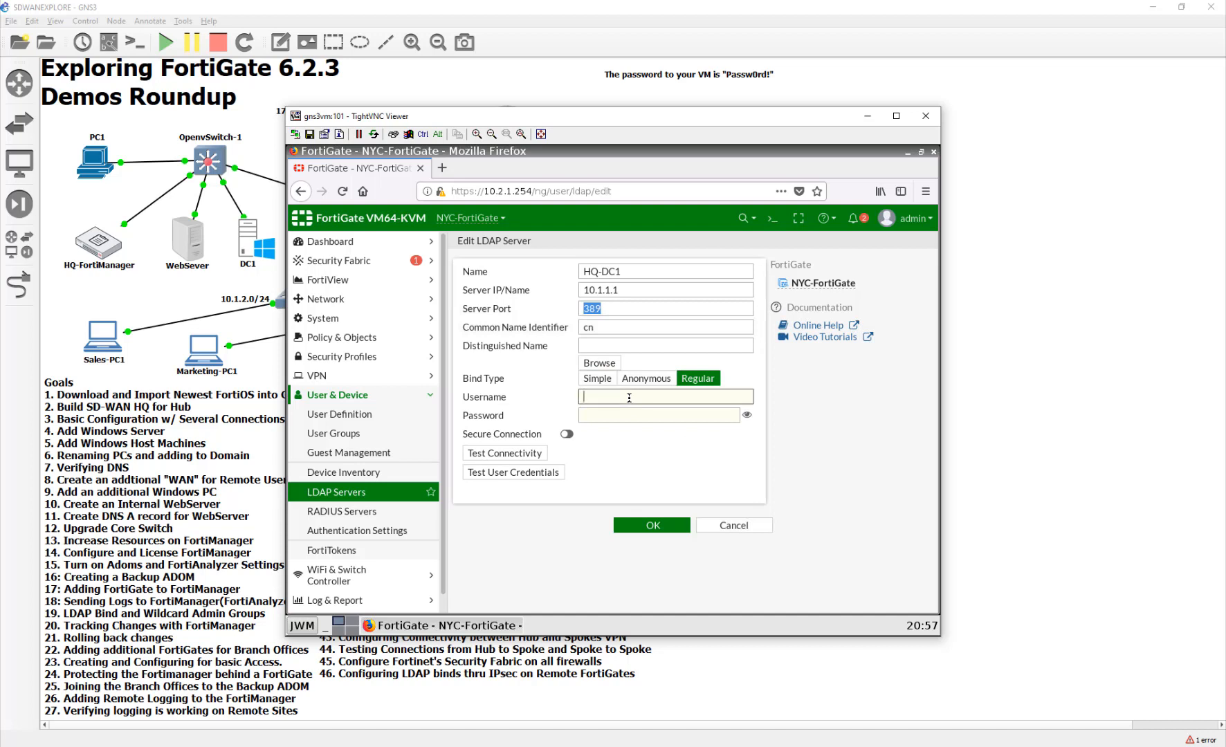
type("fortigate")
key("Tab")
type("Passw0rd!1")
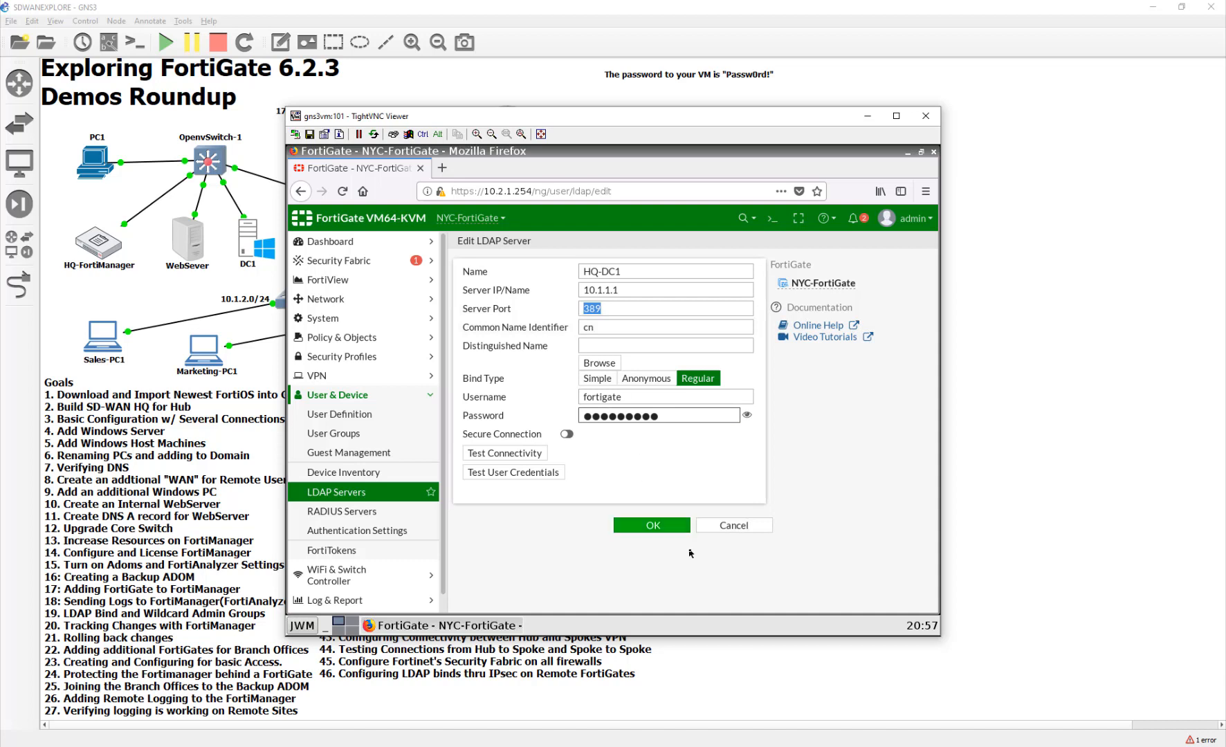
left_click(529, 454)
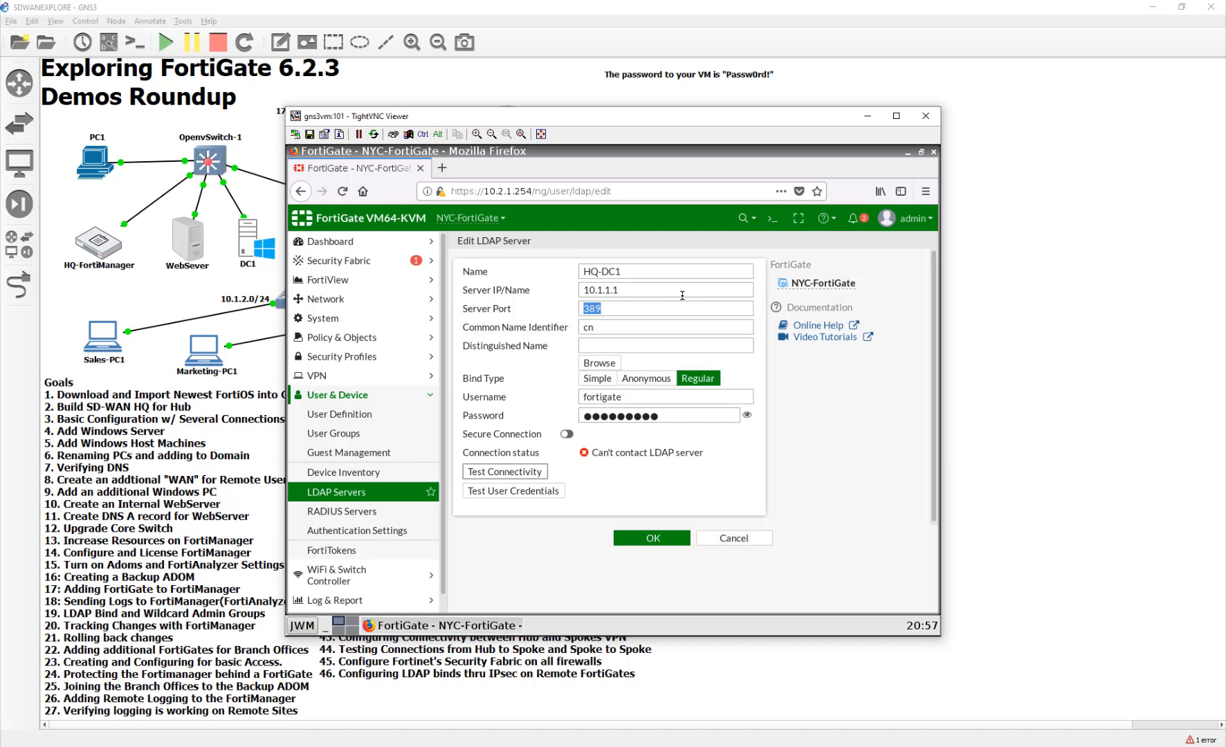
- Enter dc=temp as the Distinguished Name and save the HQ-DC1 LDAP server
left_click(671, 539)
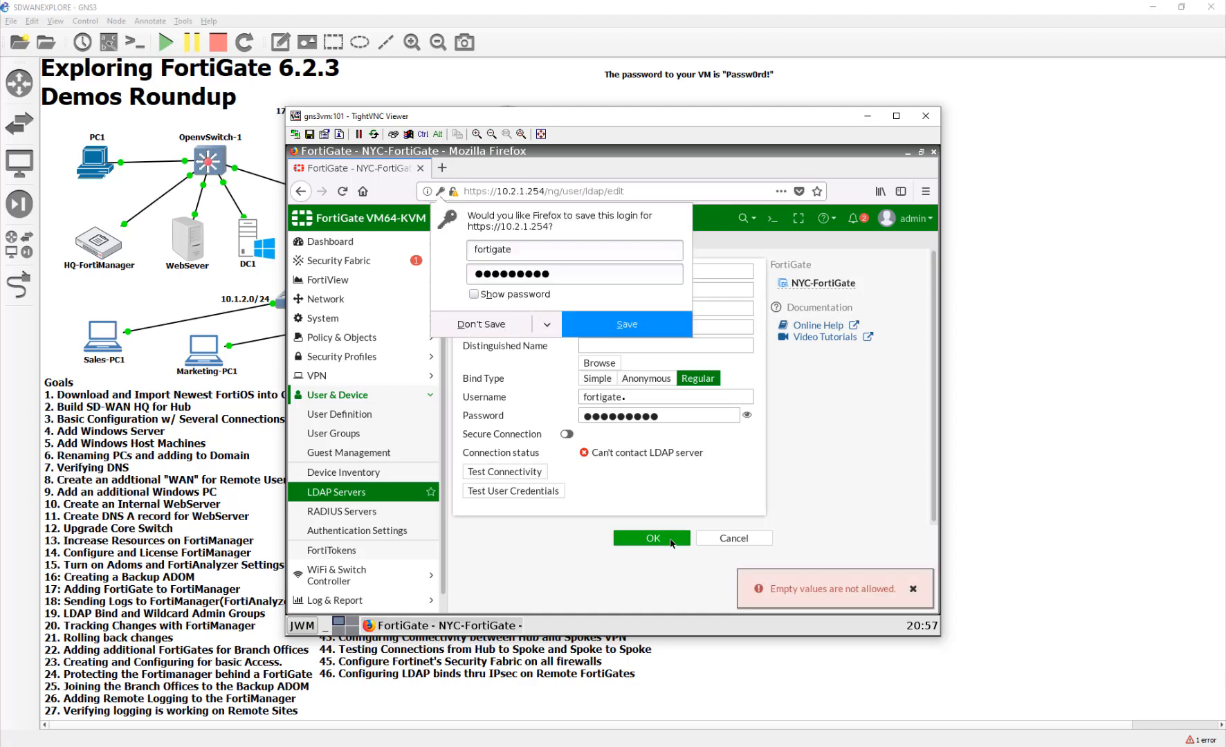
left_click(587, 333)
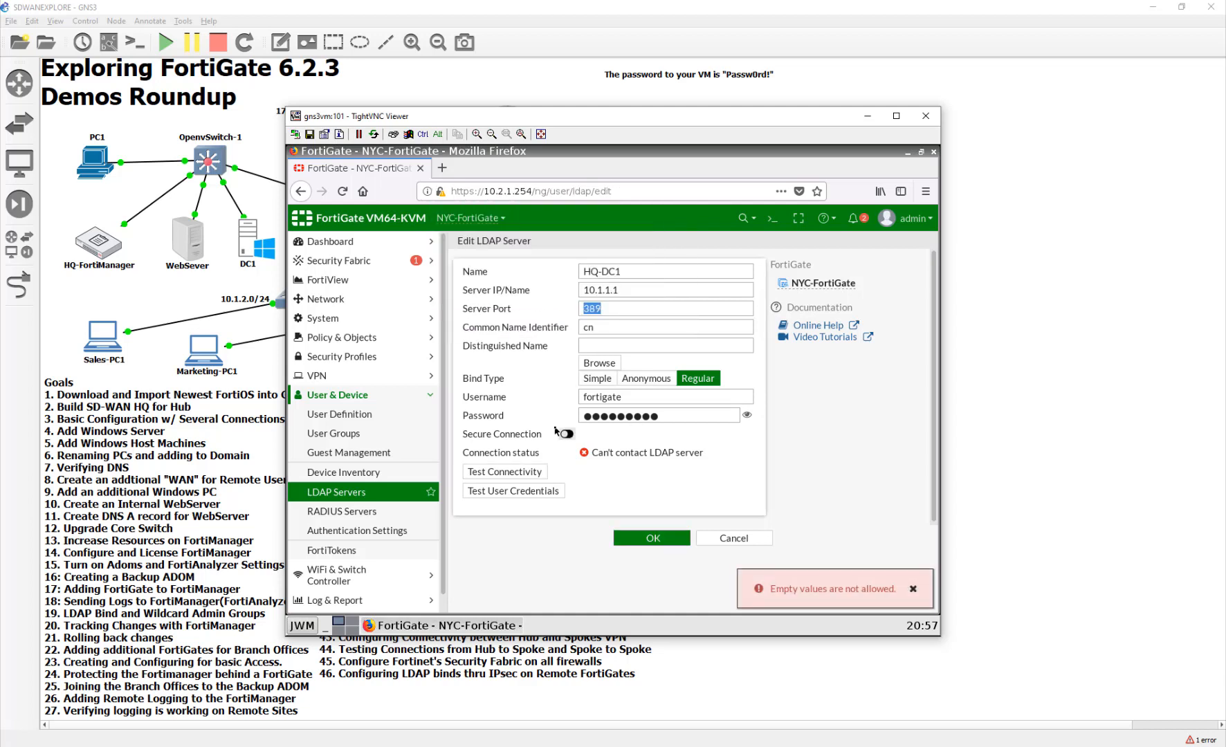
left_click(602, 345)
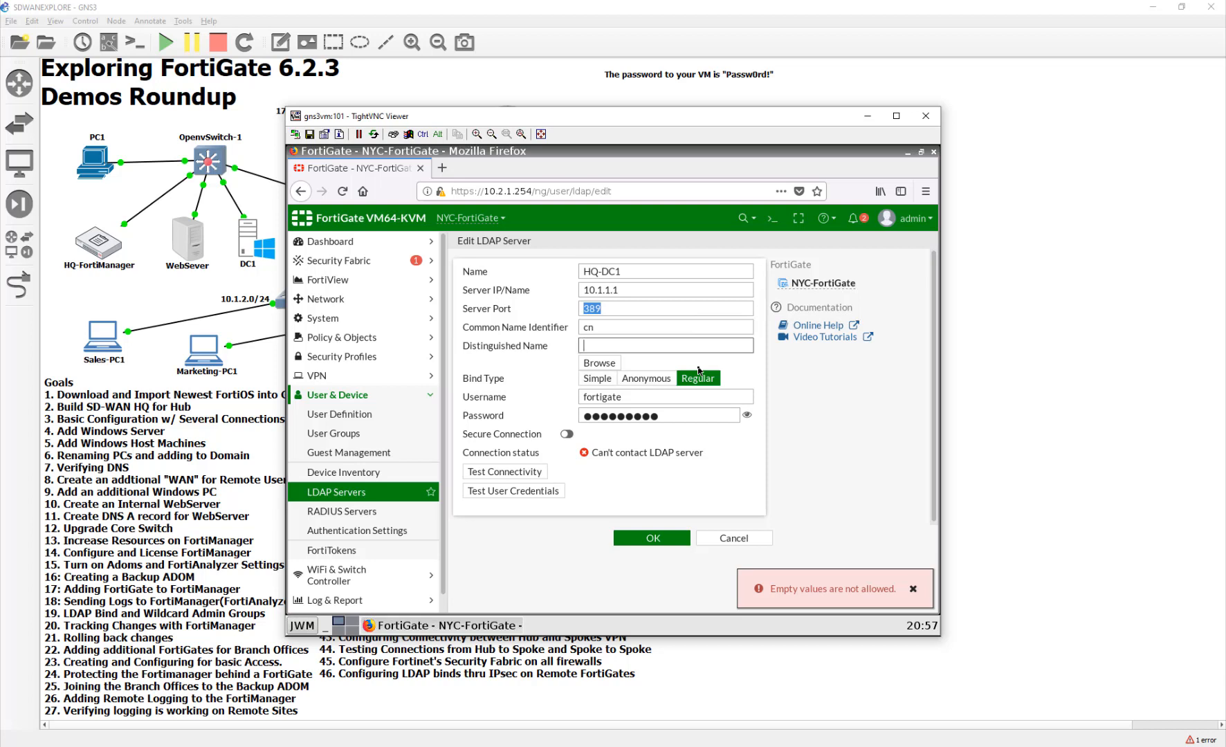
type("c=tem")
left_click(636, 539)
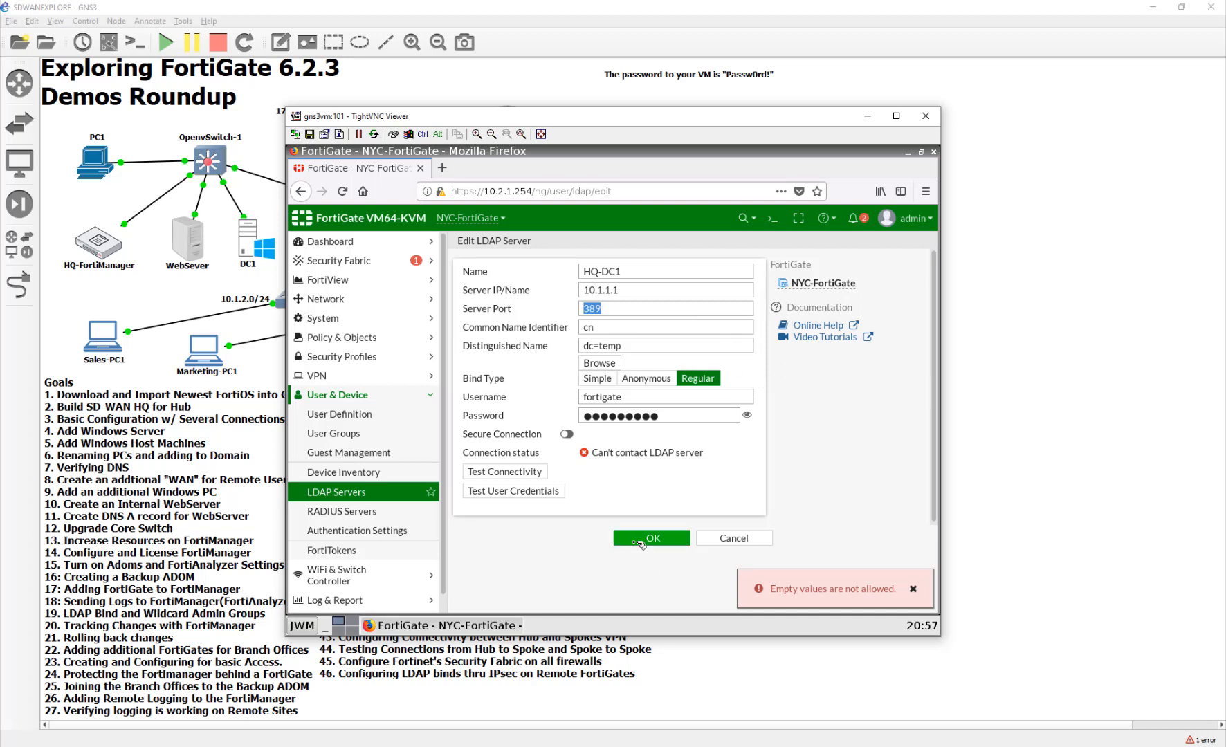
left_click_drag(591, 437, 661, 408)
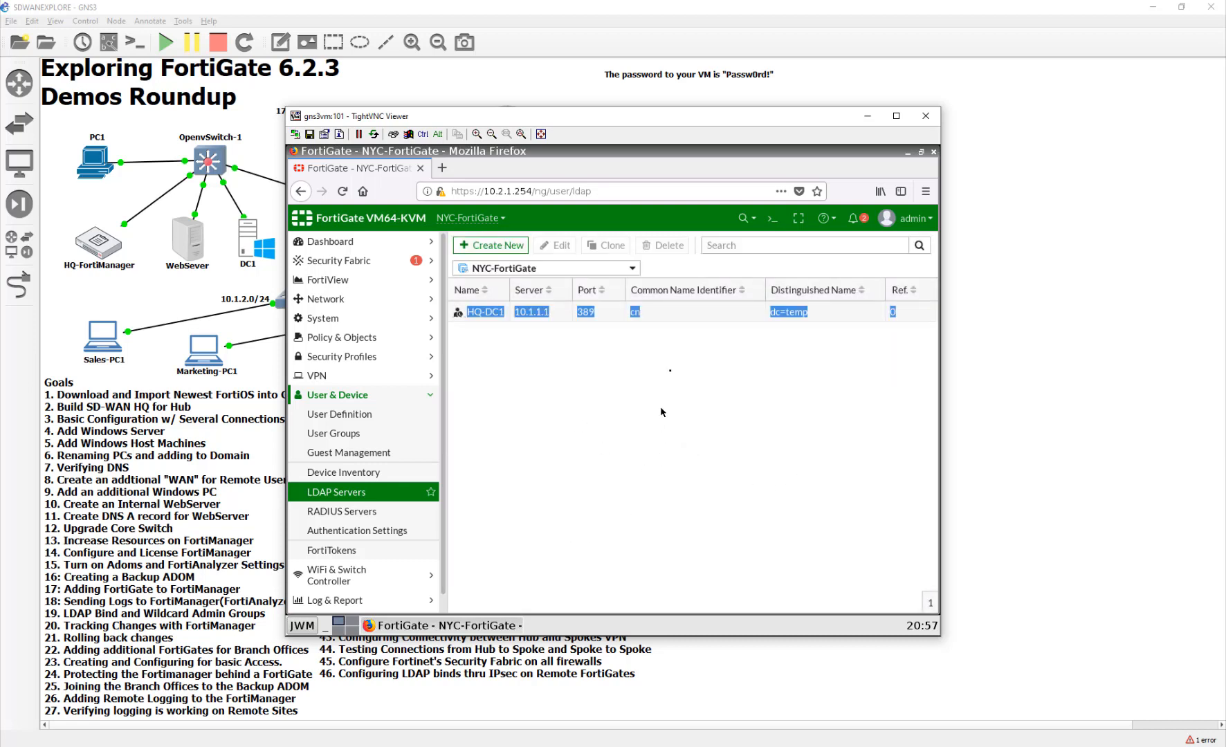
- In the CLI console, set HQ-DC1's source-ip to 10.2.1.254 under config user ldap and commit
left_click(684, 317)
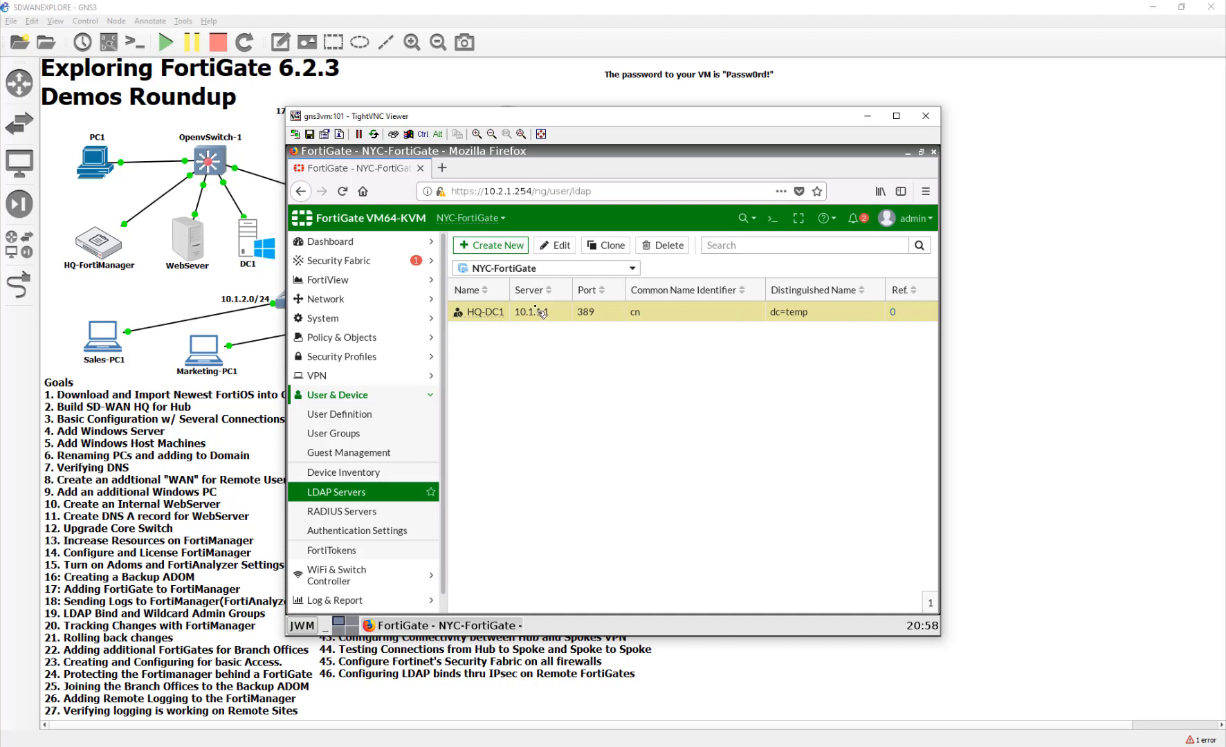
left_click(772, 217)
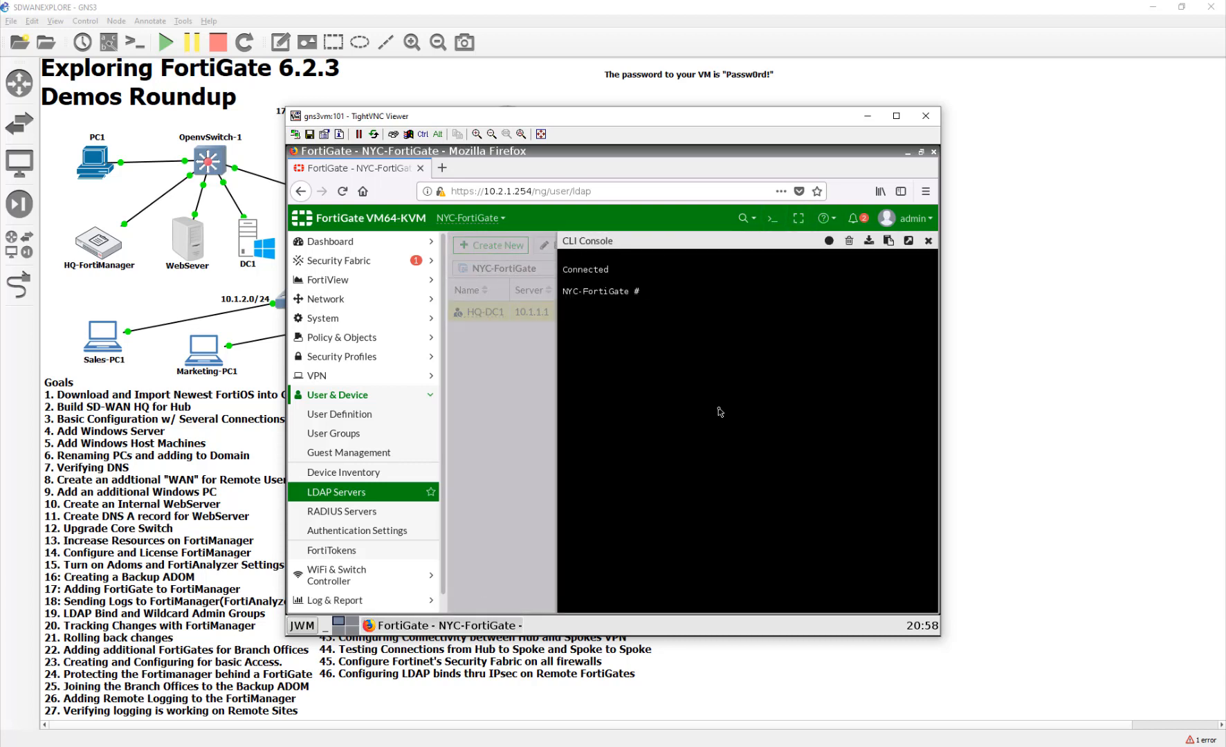
type("config user ldap")
key("Return")
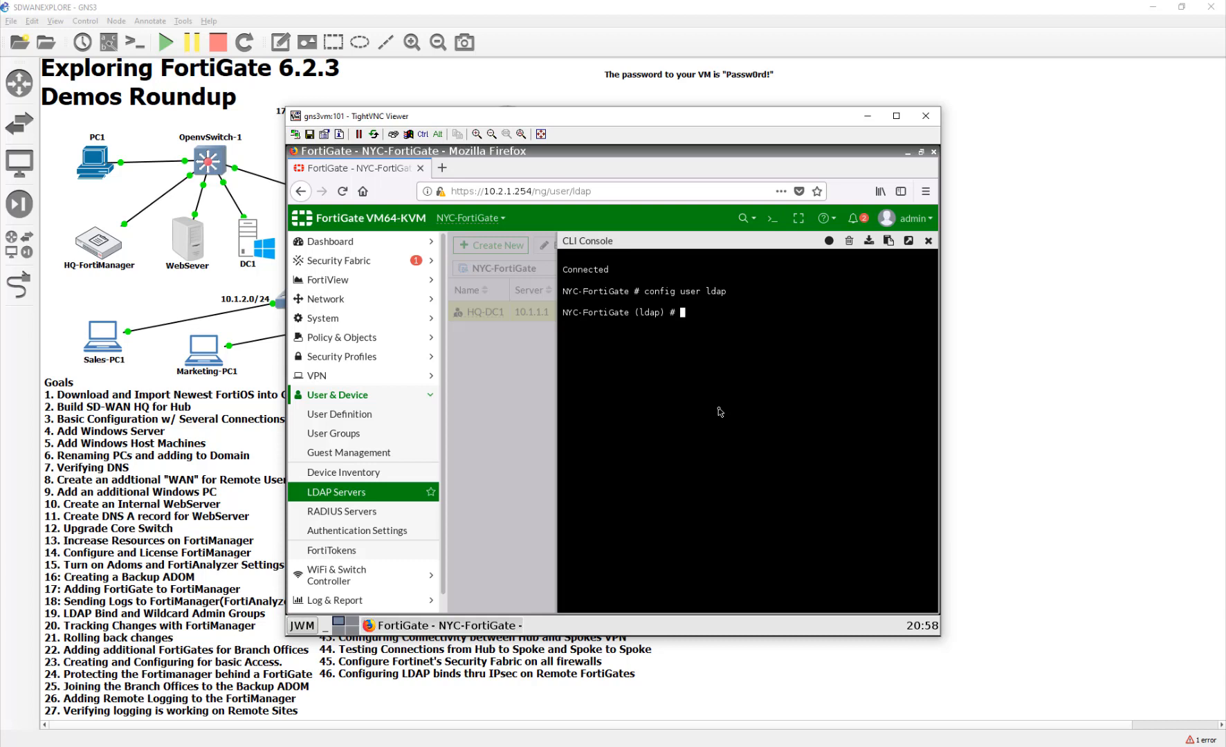
type("edit HQ-DC1")
key("Return")
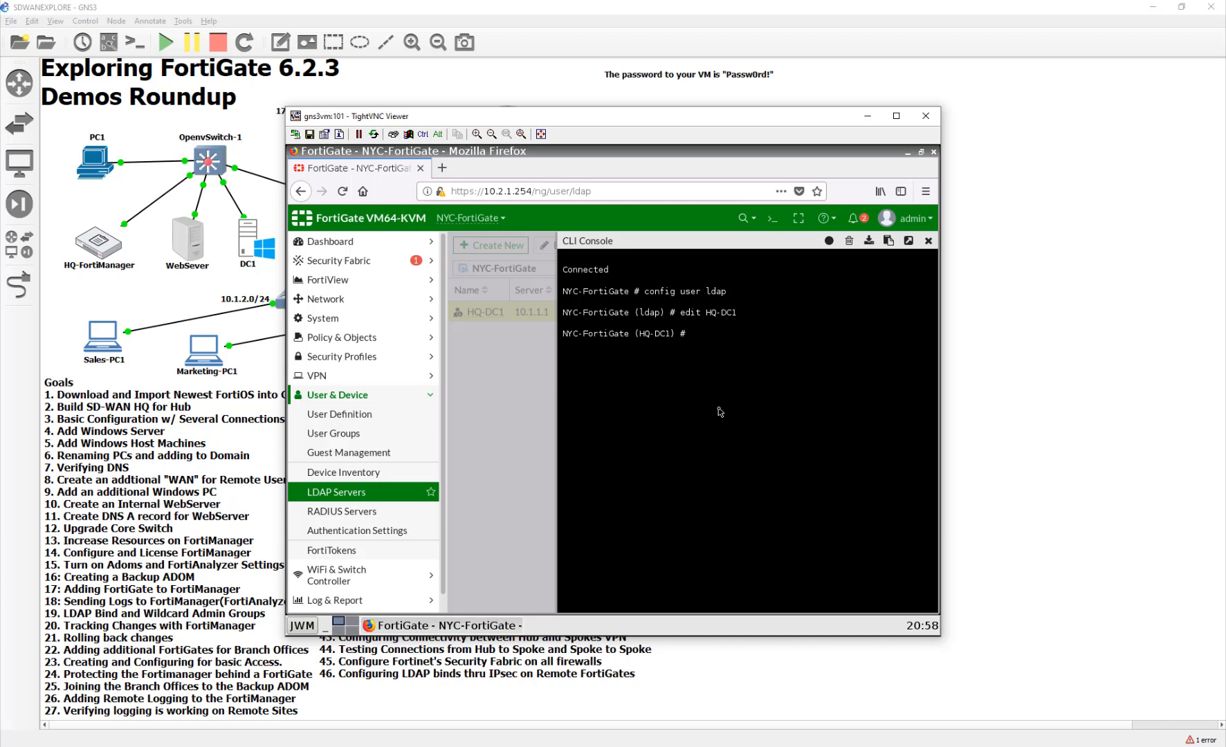
type("set secondary-server")
key("Tab")
type("10.2.1.254")
key("Return")
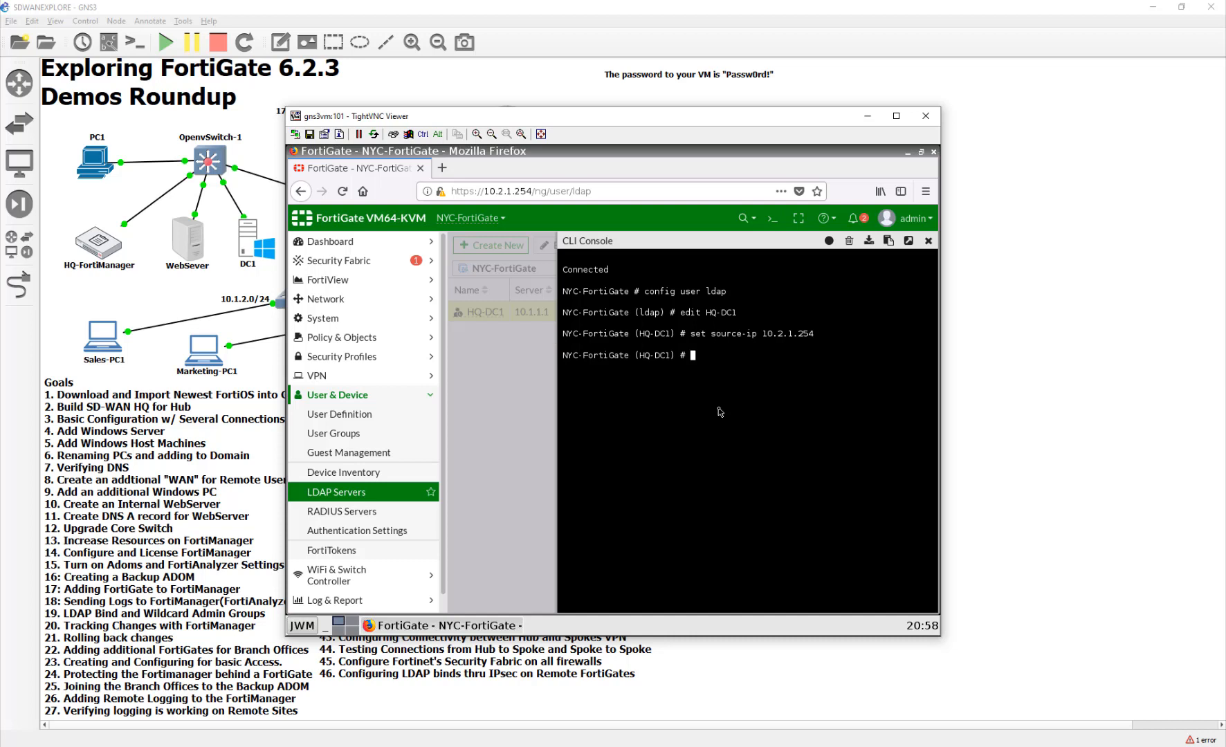
type("end")
key("Return")
- Close the CLI console after reviewing the committed commands
left_click(928, 242)
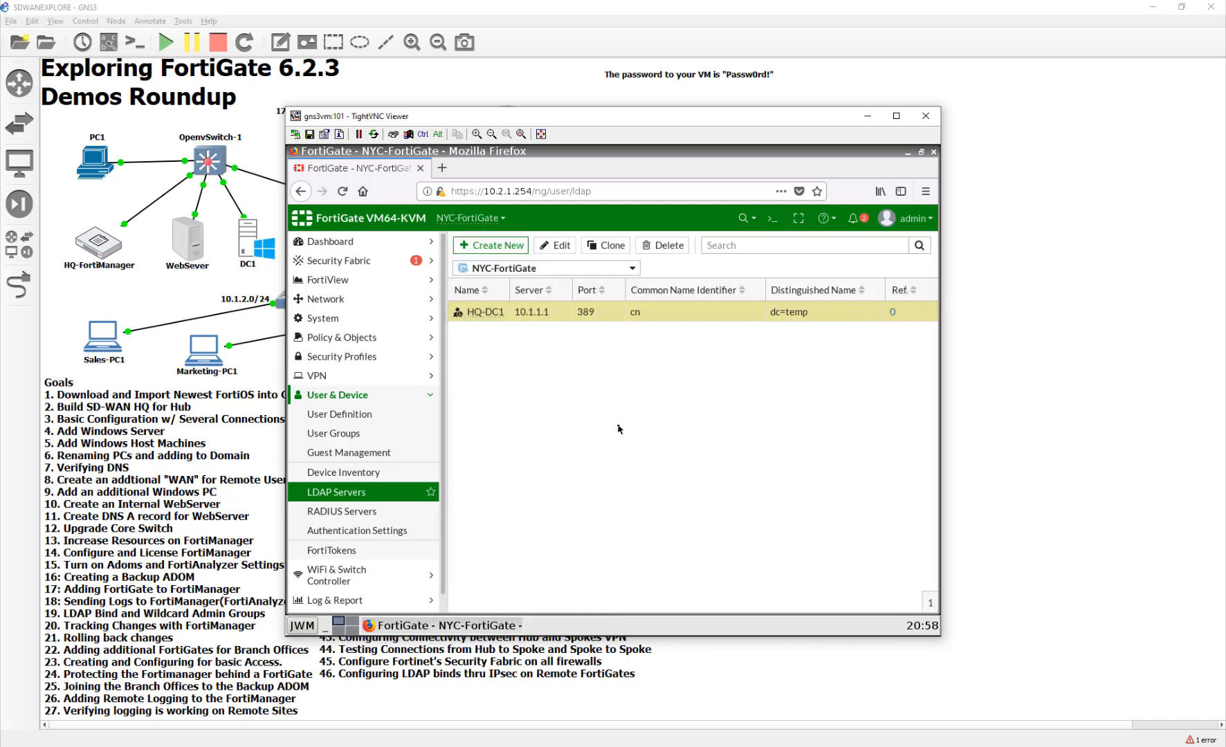
left_click_drag(618, 425, 558, 370)
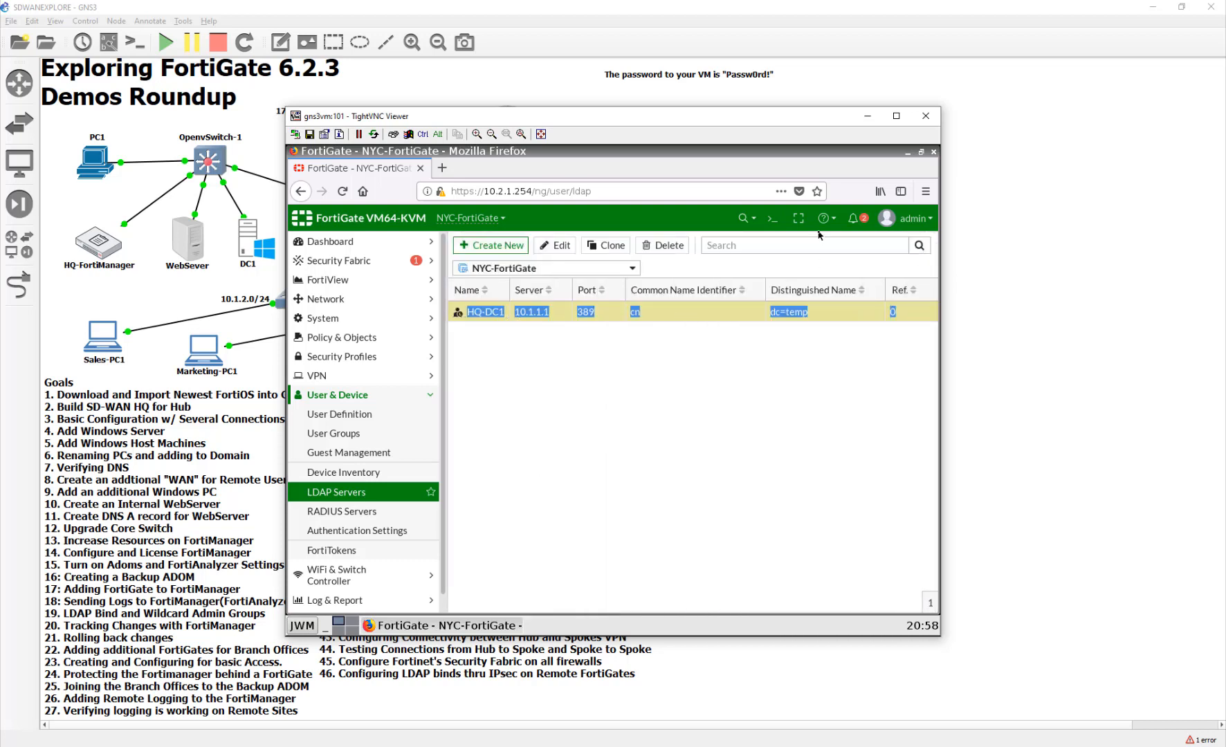
left_click(772, 219)
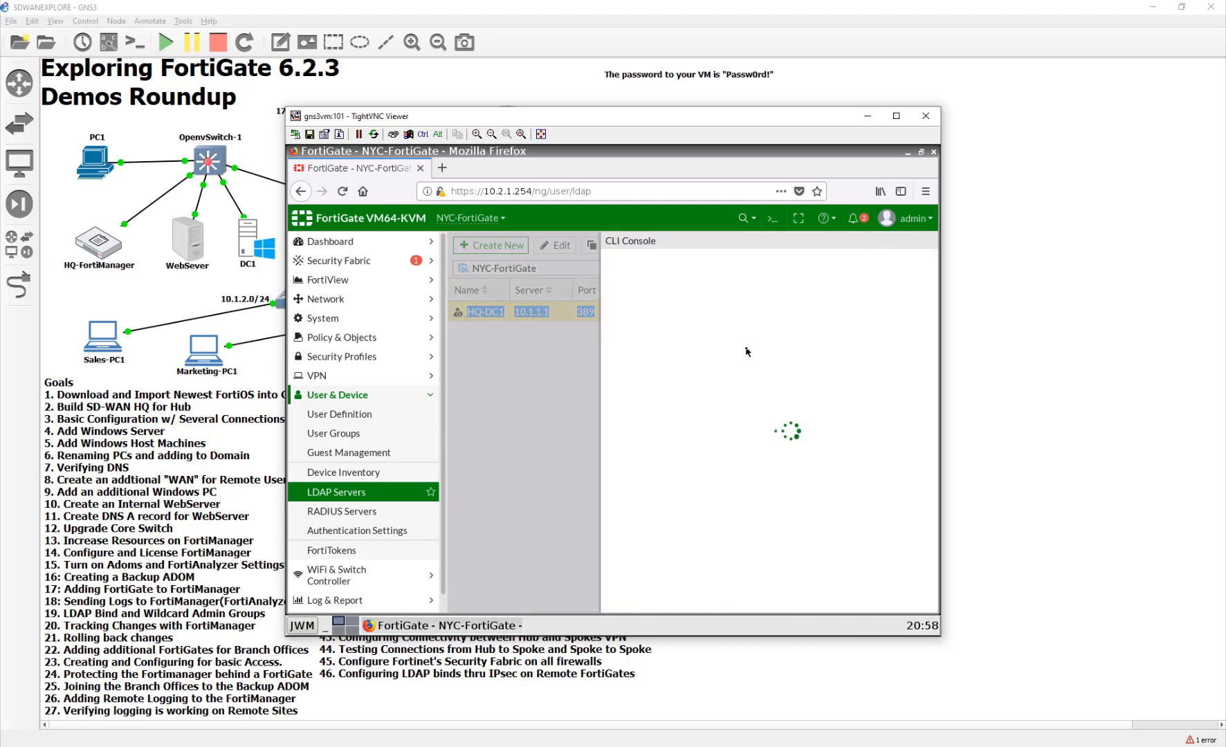
left_click(475, 432)
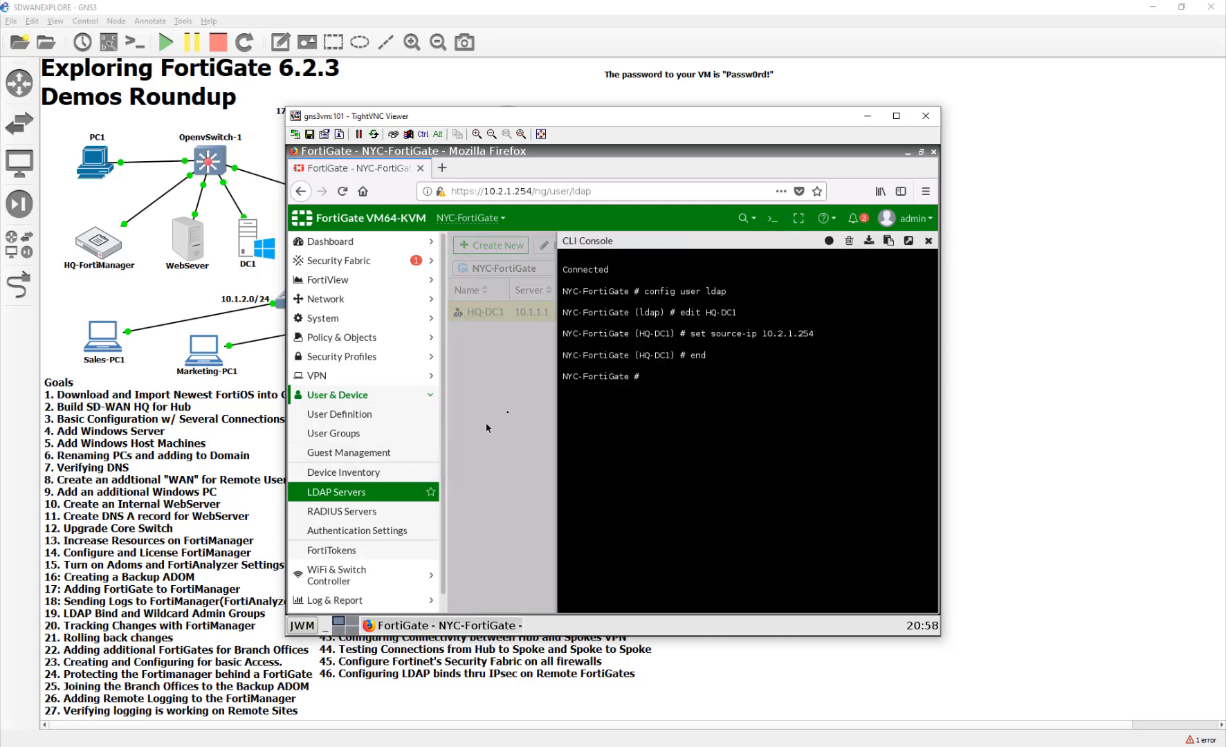
left_click(928, 240)
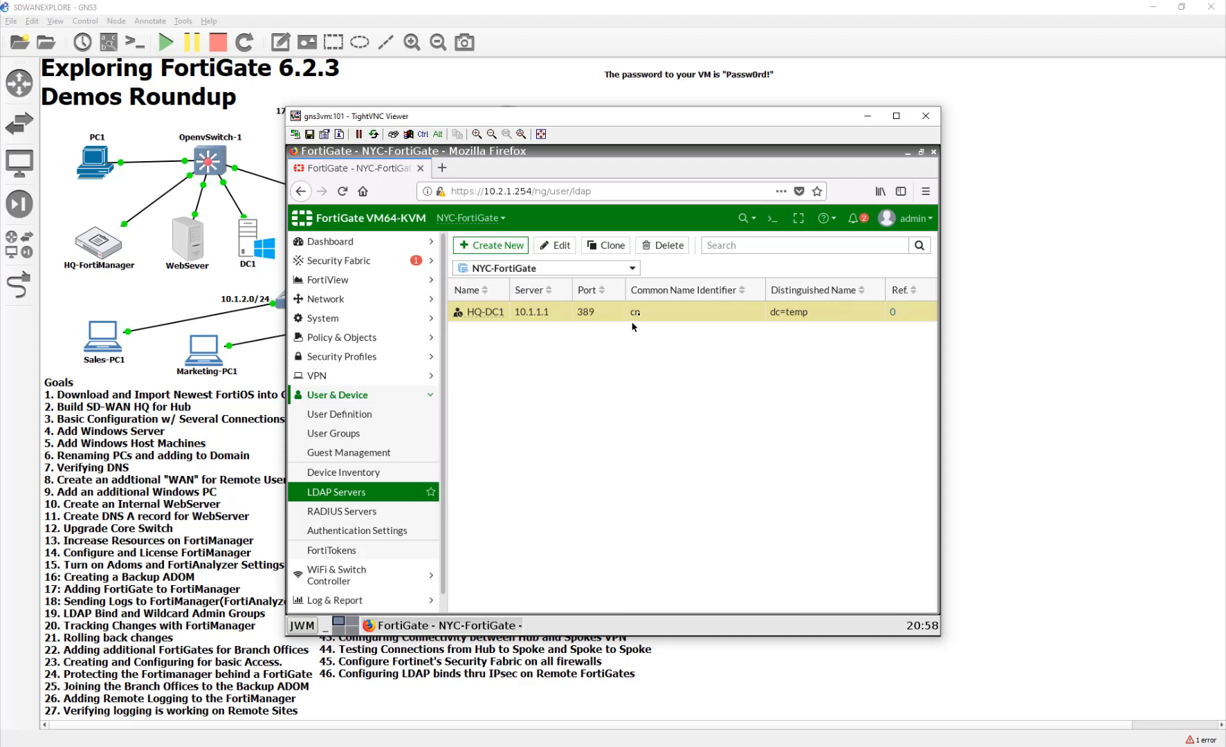
- Open HQ-DC1 for editing and clear its dc=temp Distinguished Name
double_click(703, 320)
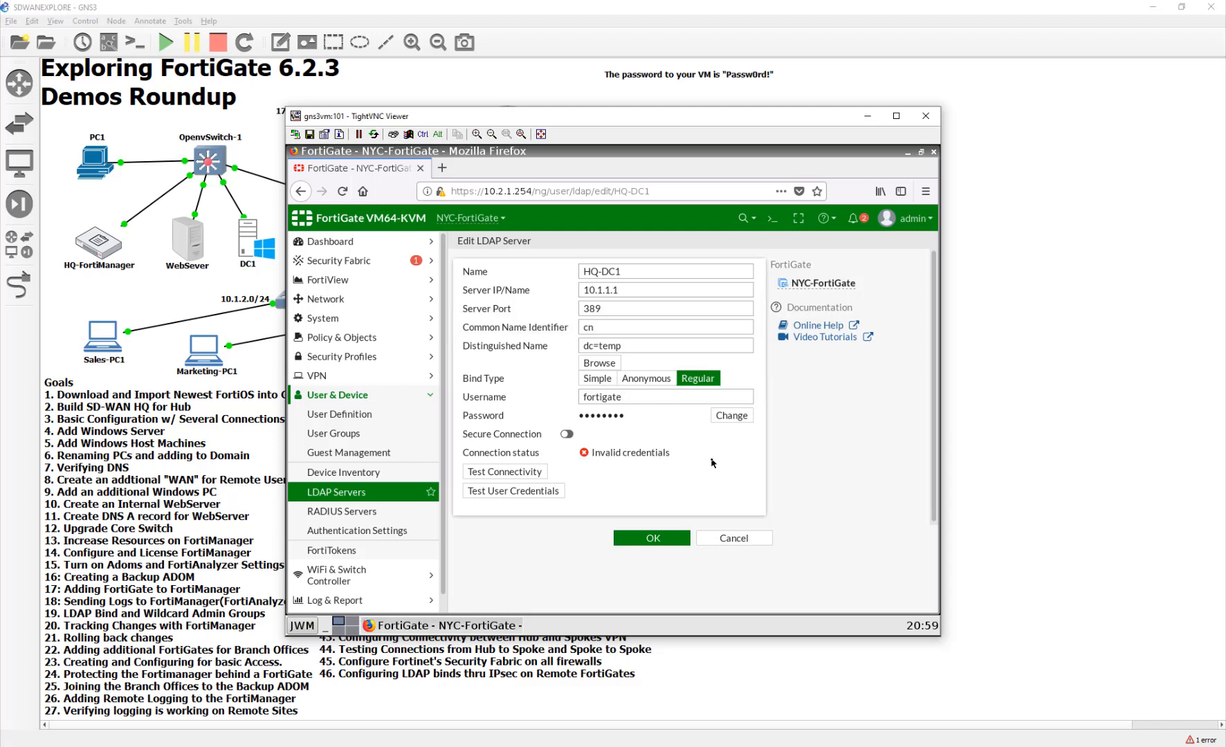
left_click(628, 345)
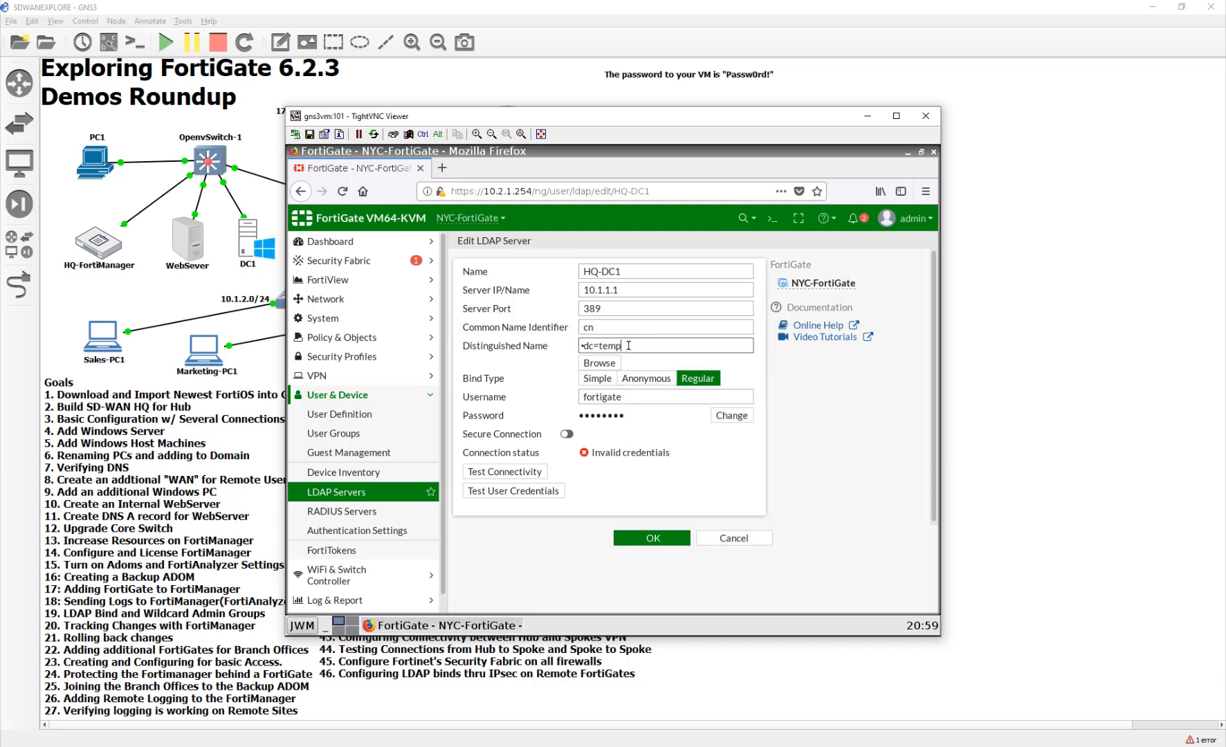
left_click_drag(628, 346, 478, 343)
key("BackSpace")
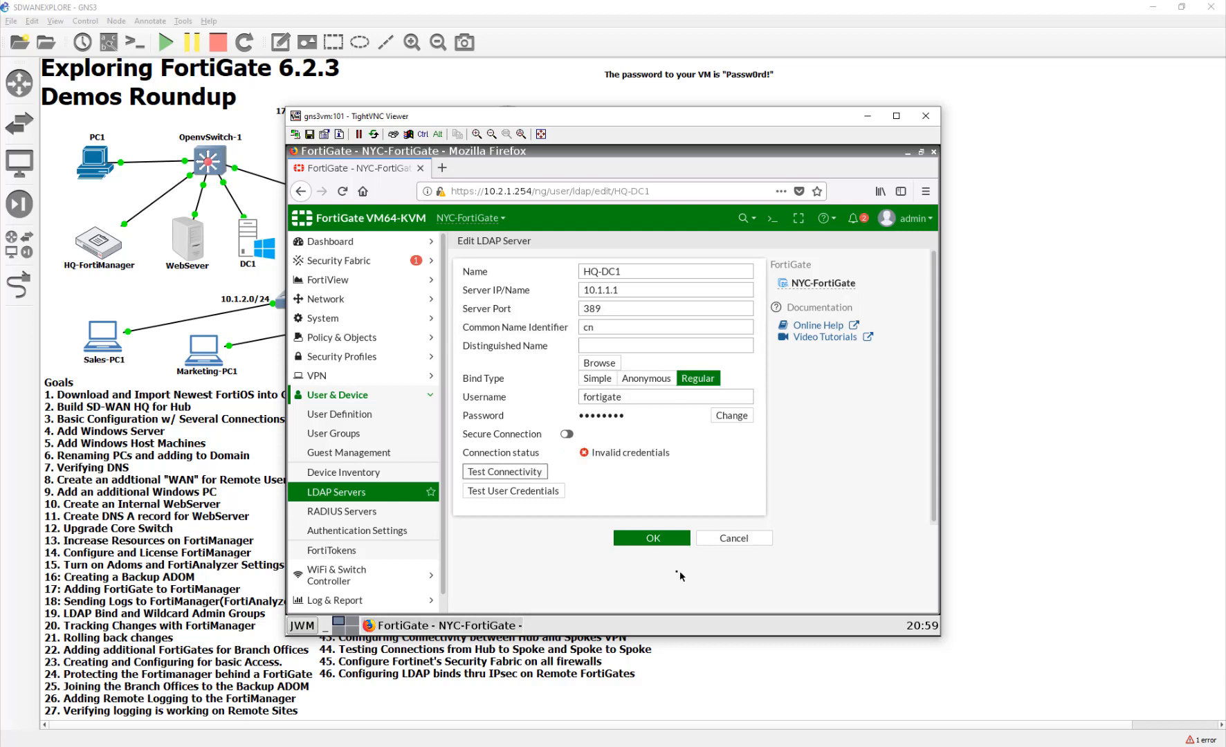
- Re-enter the bind password and retest the LDAP connection
left_click(737, 416)
left_click(685, 415)
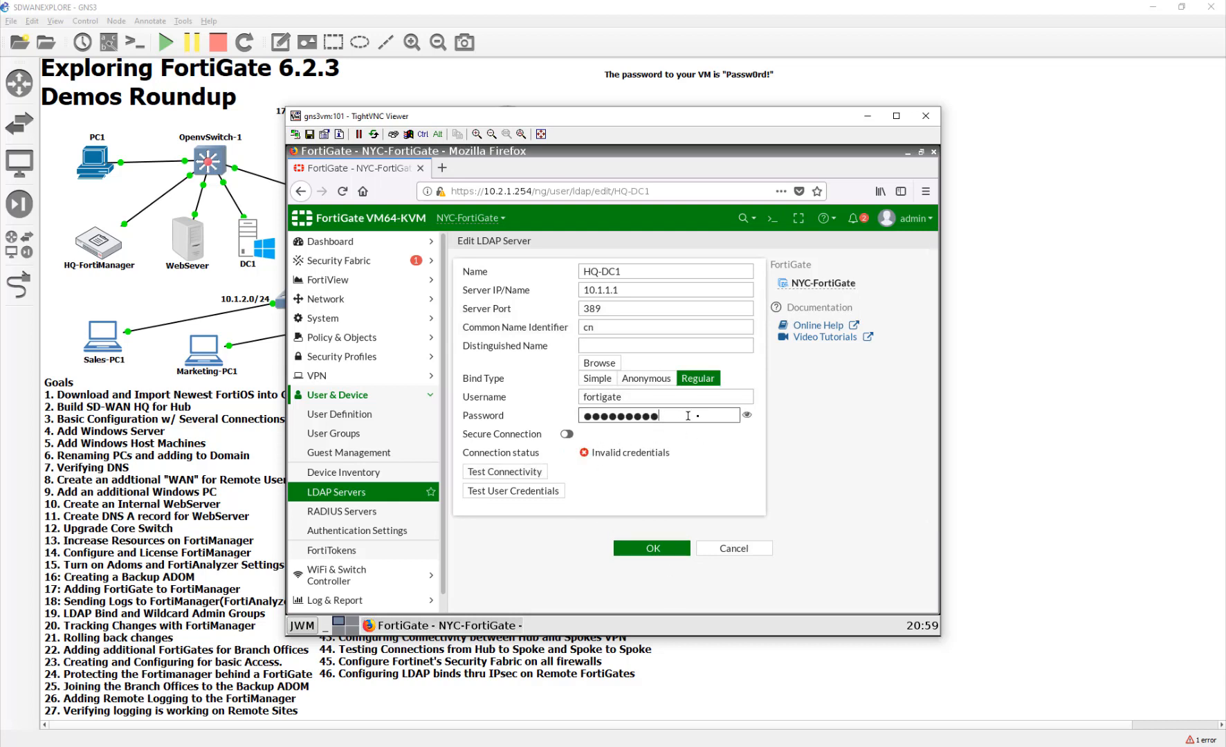
key("ctrl+a")
type("●●●●●●●")
left_click(525, 472)
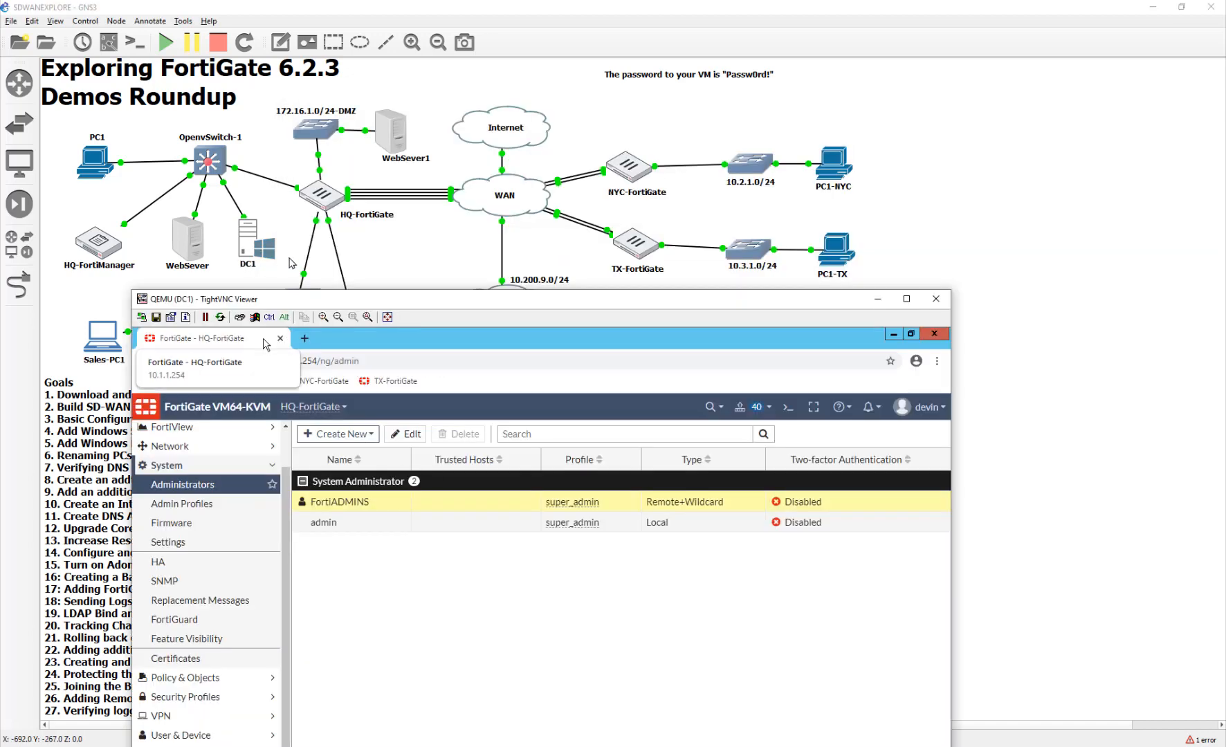
left_click_drag(442, 301, 533, 163)
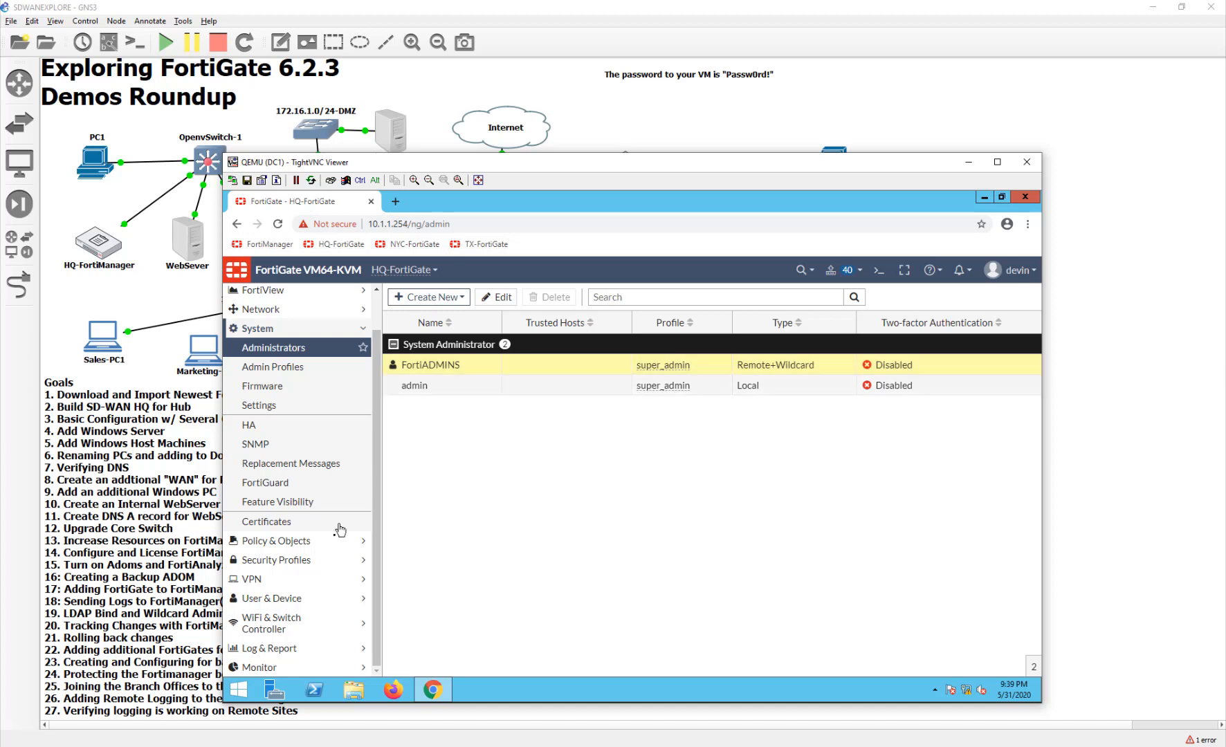
left_click(287, 598)
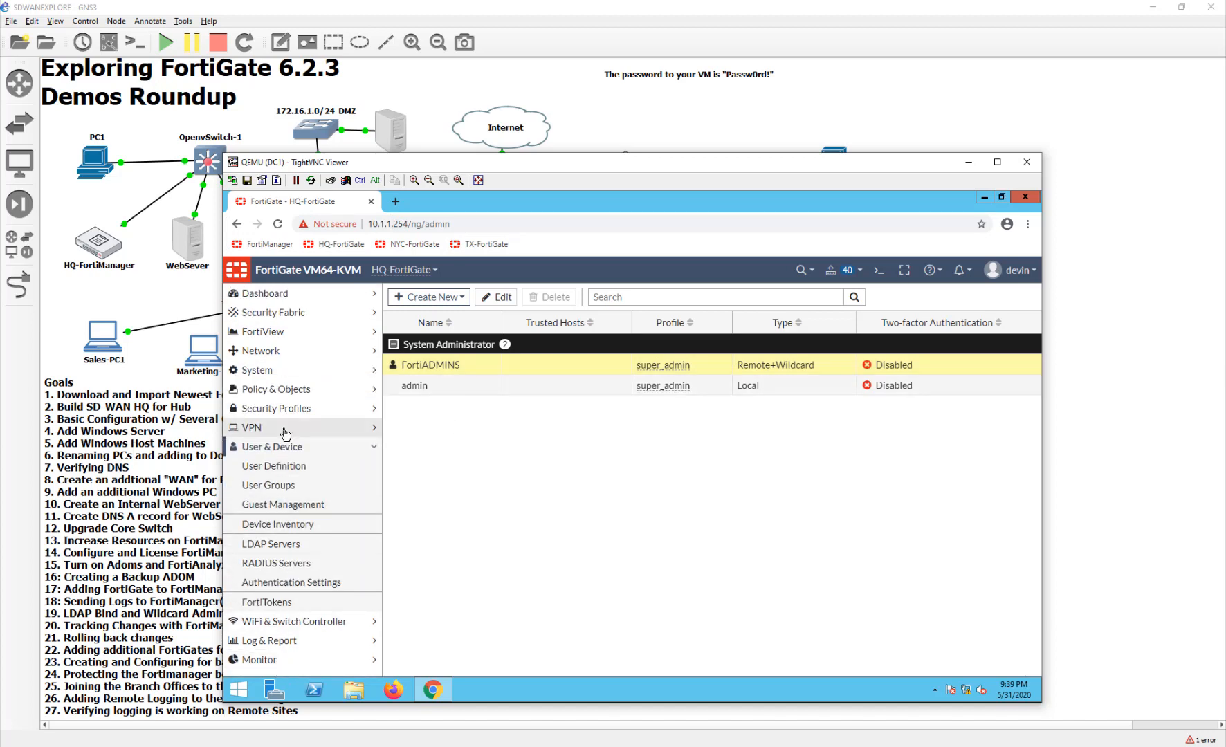
left_click(274, 545)
double_click(413, 345)
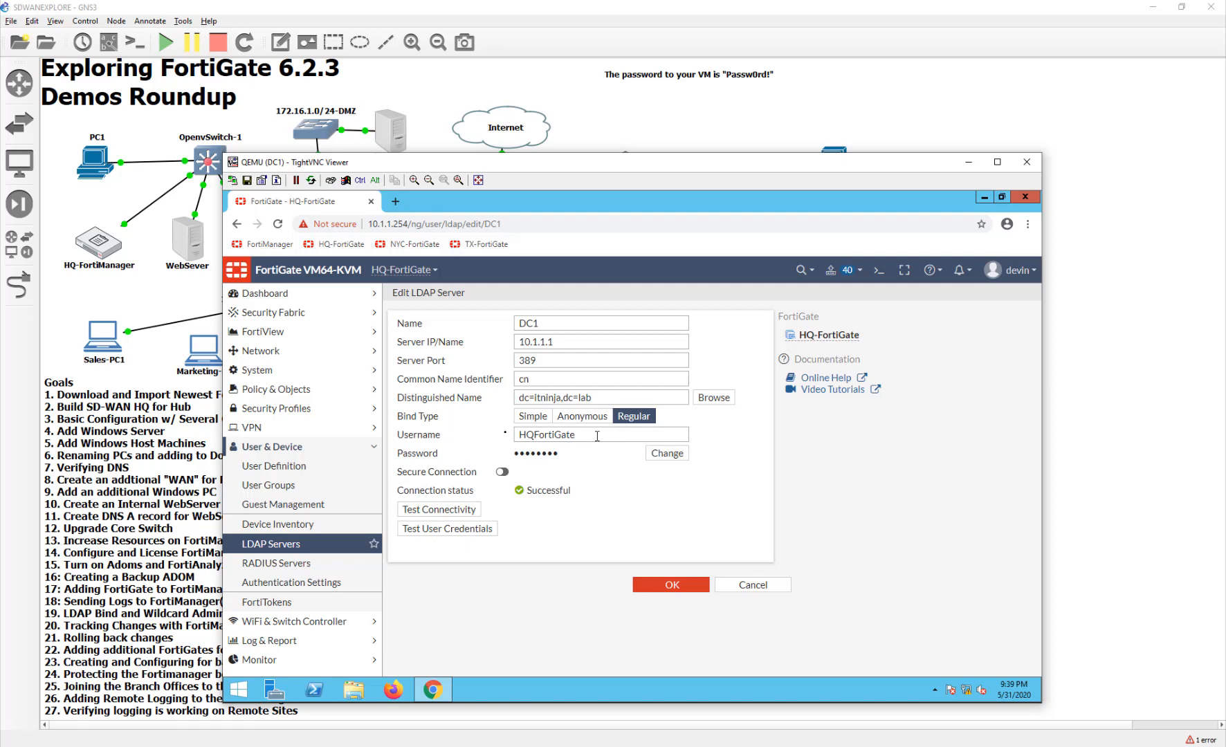
left_click(1081, 410)
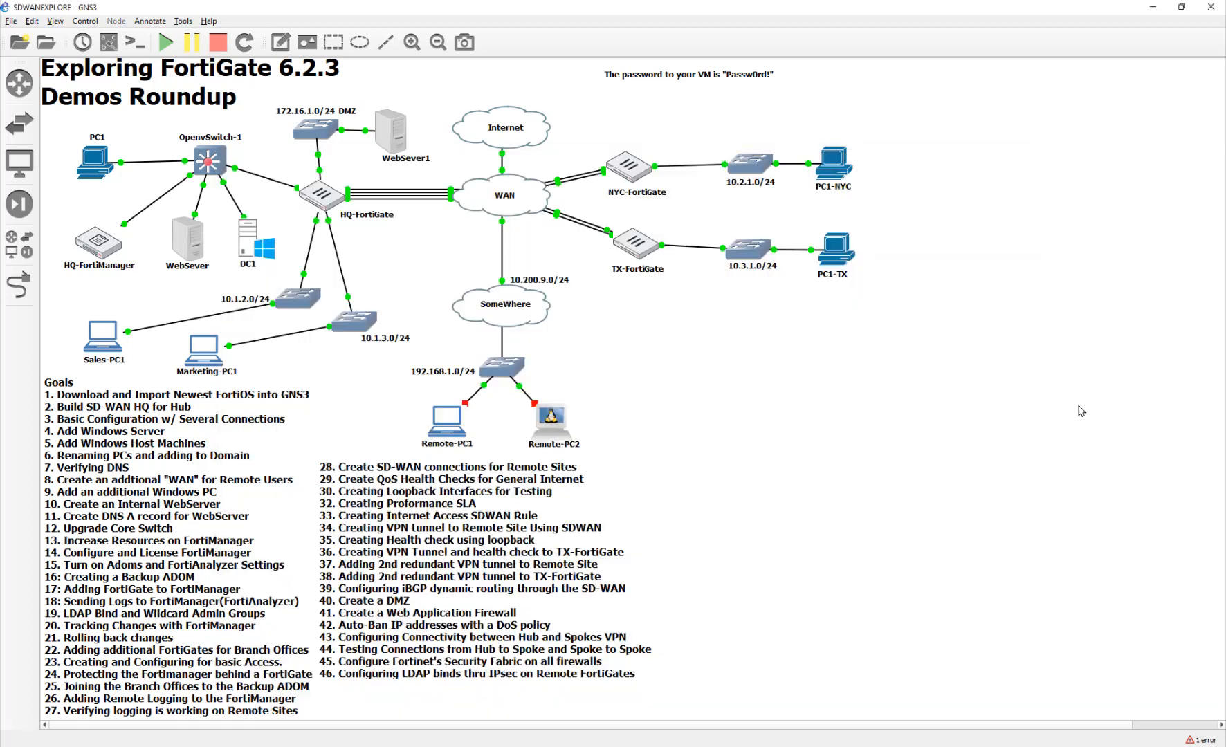
- Replace the bind username with one starting 'HQ' and retest the connection
left_click(873, 746)
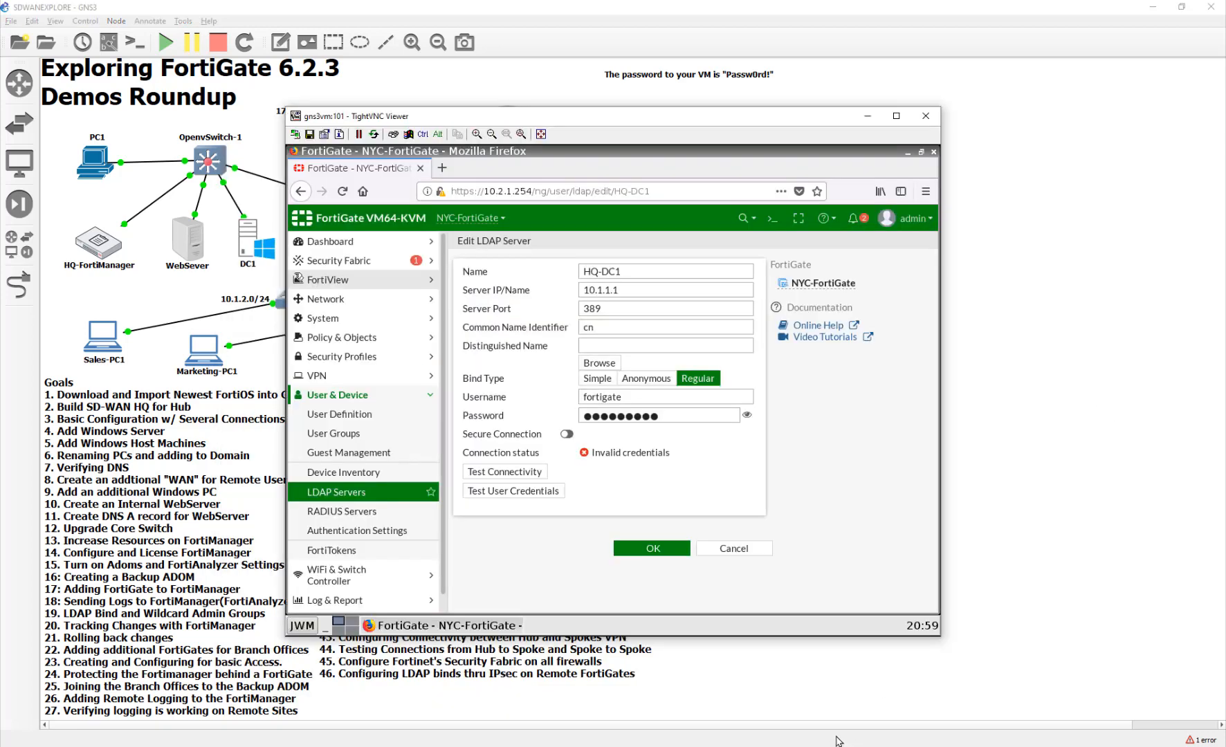
double_click(681, 401)
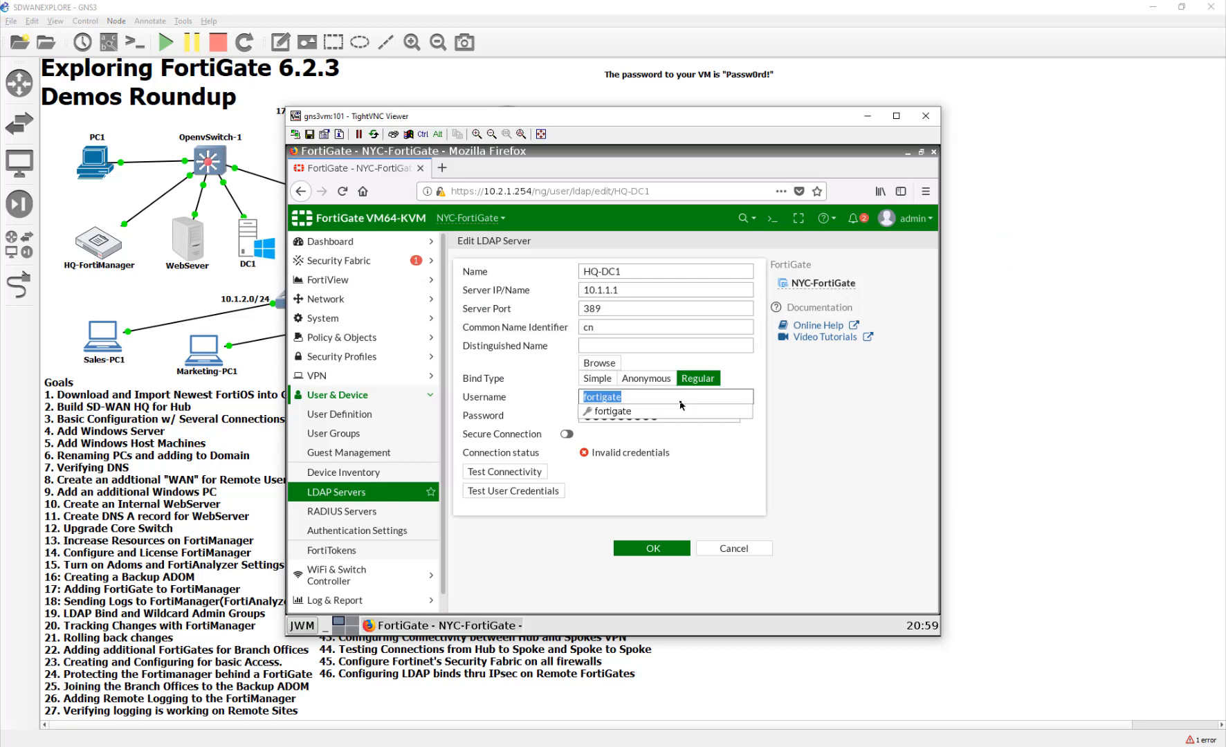
type("HQF")
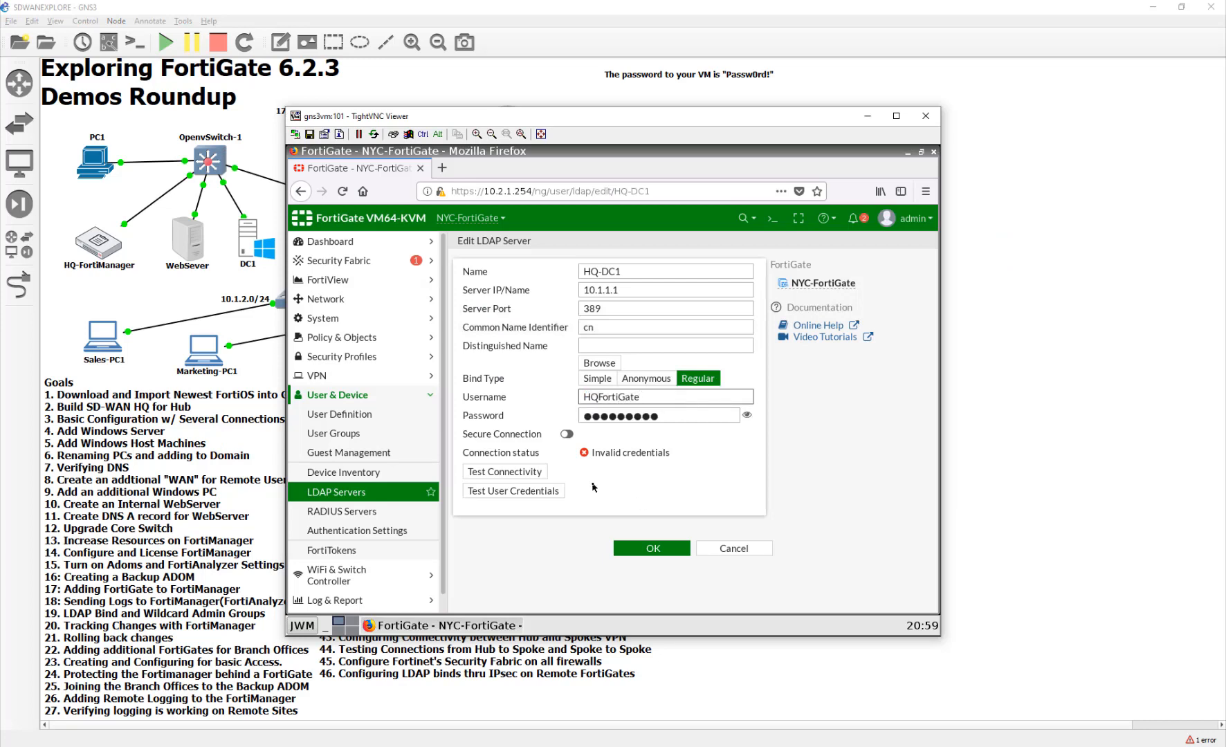
left_click(524, 477)
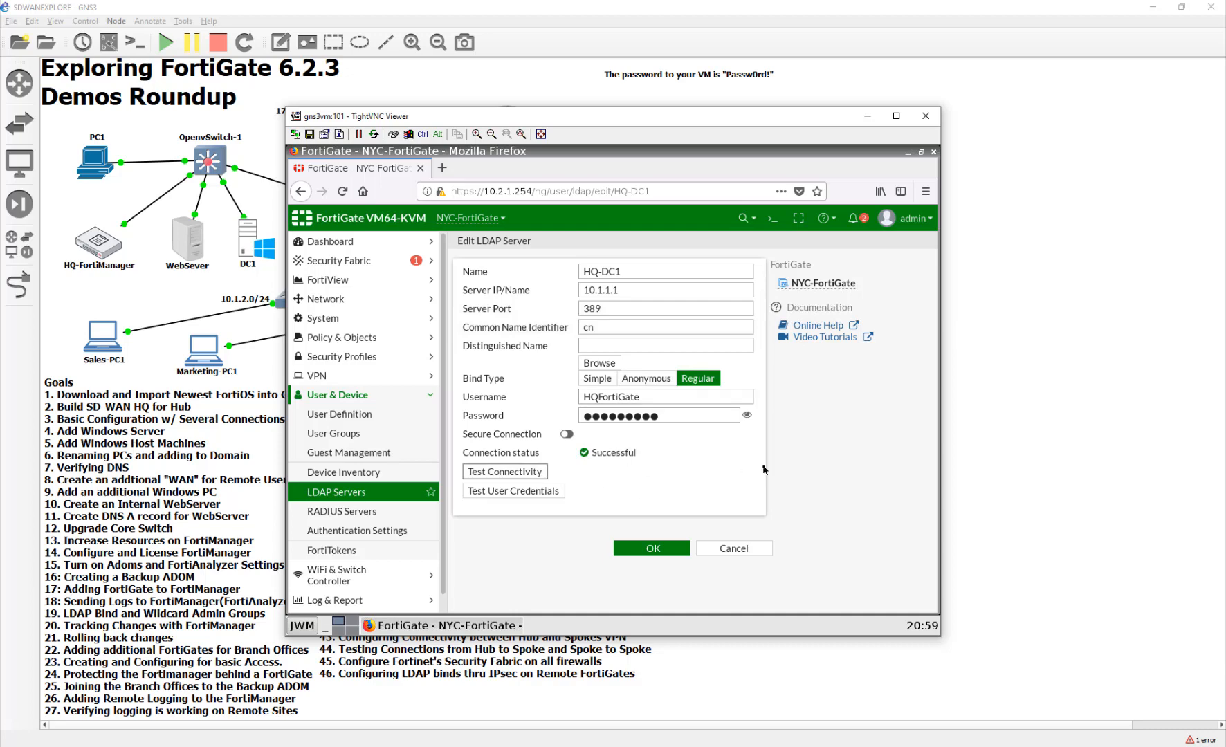
- Browse for base DN dc=itninja,dc=lab and save the HQ-DC1 LDAP server
left_click(609, 363)
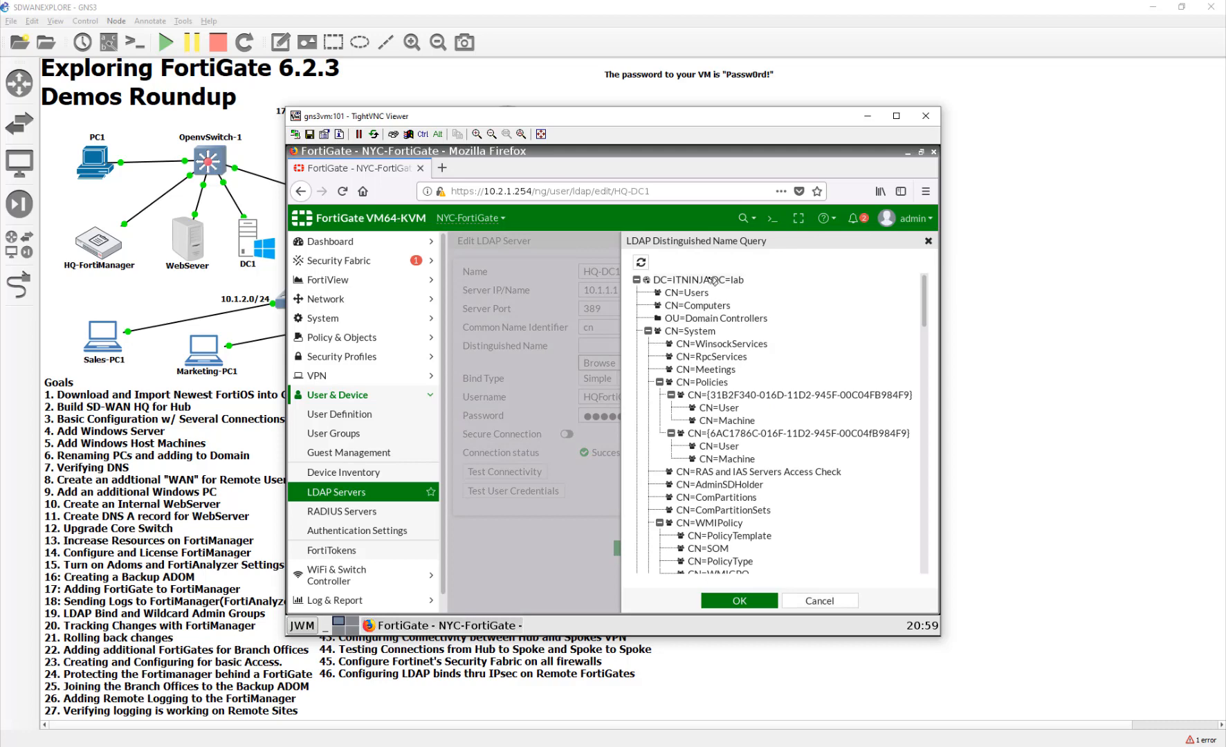
left_click(740, 601)
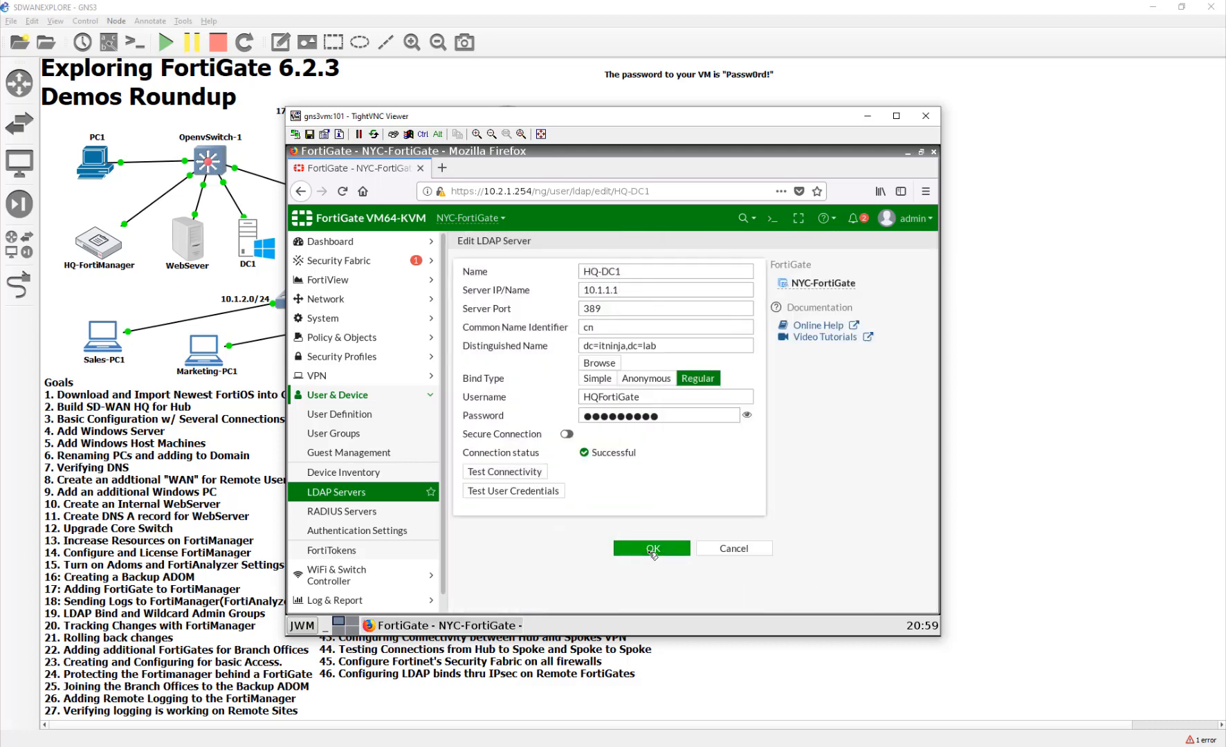
left_click(647, 549)
left_click(503, 323)
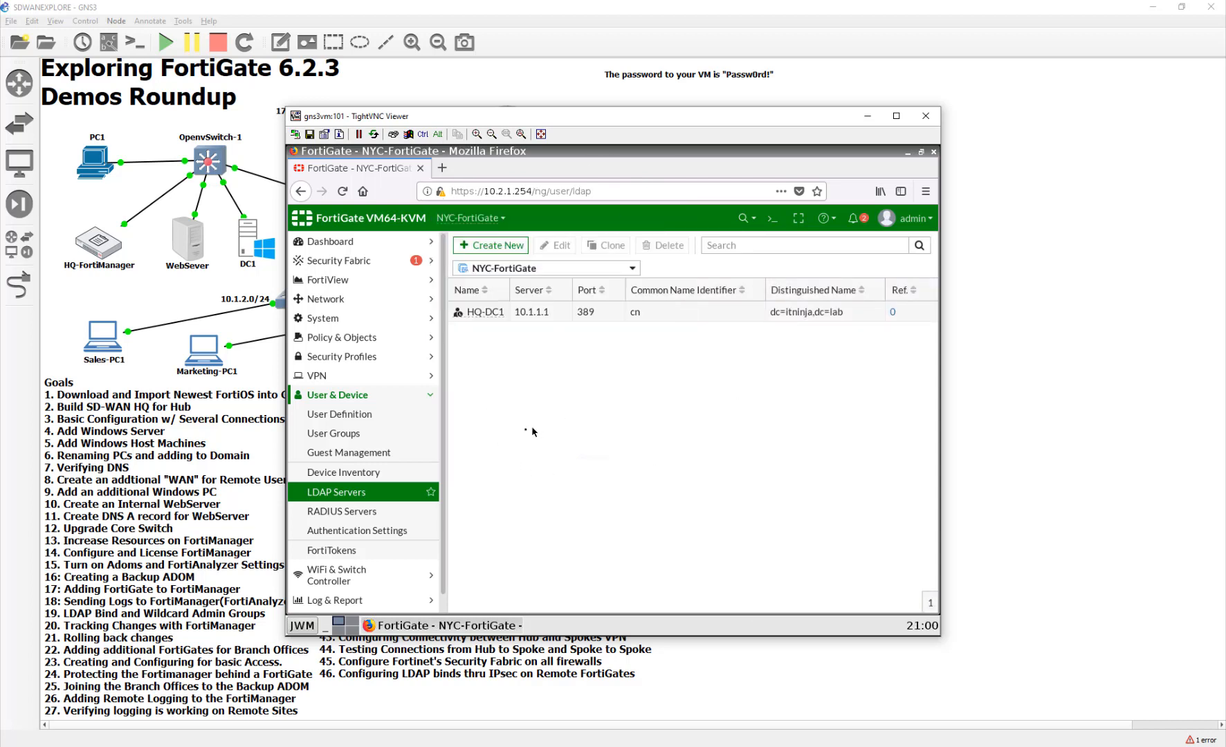
- Create a new user group named FortiADMINS
left_click(614, 268)
left_click(612, 268)
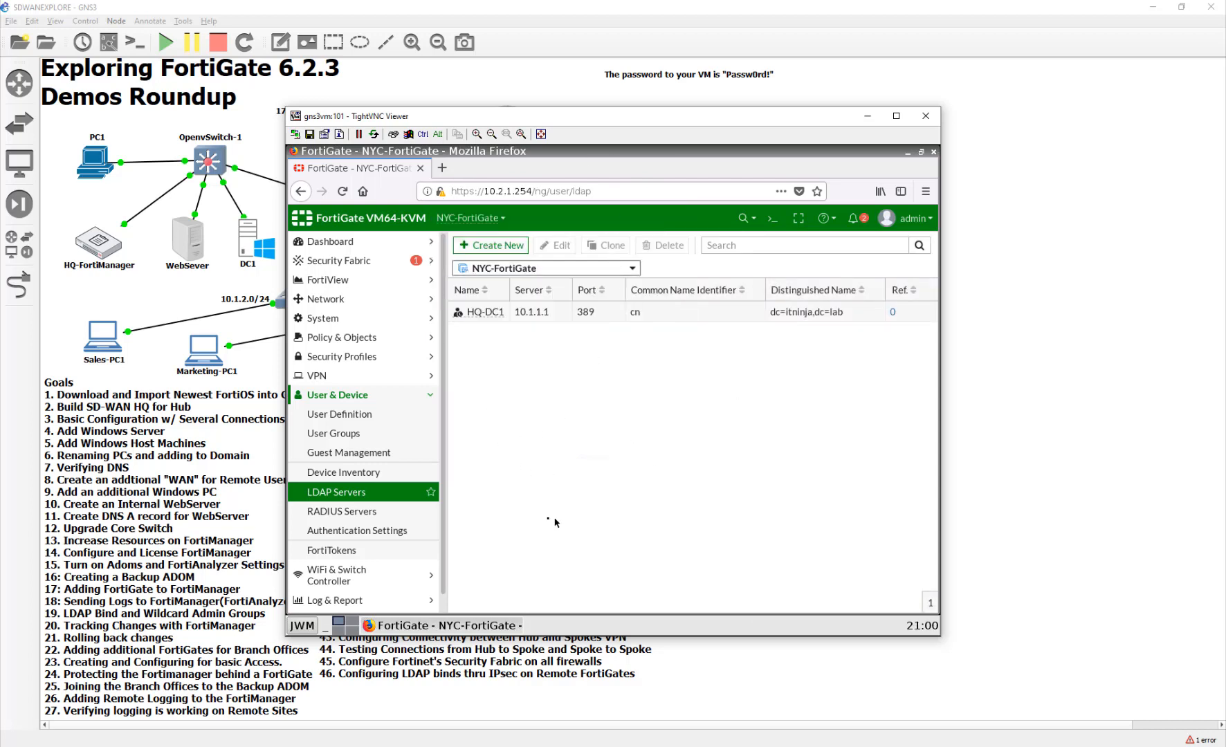
left_click(348, 433)
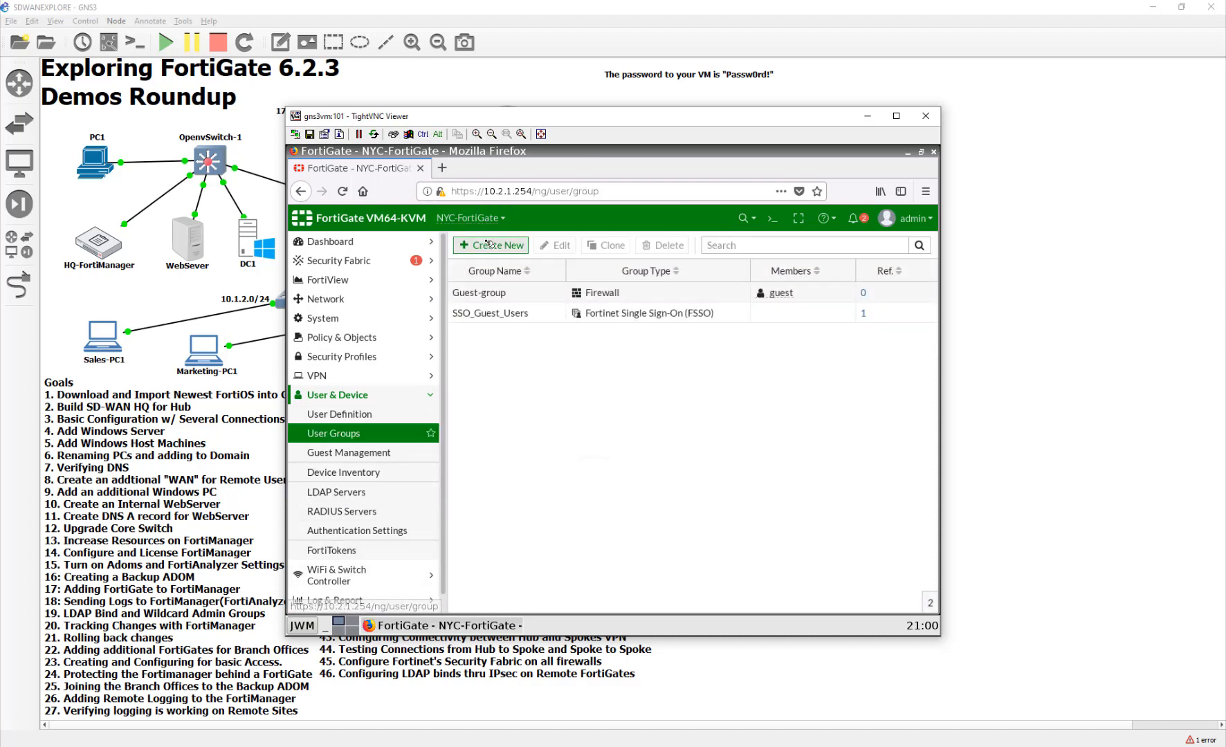
left_click(487, 243)
left_click(530, 272)
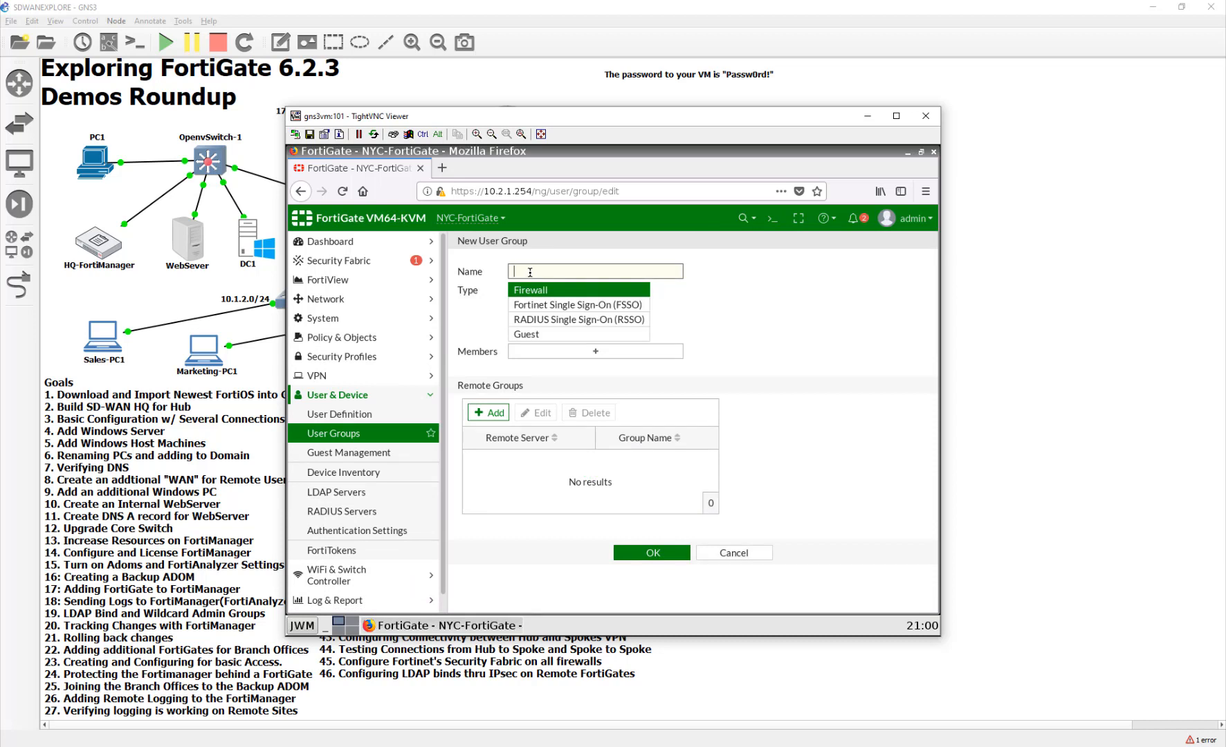
type("FortiADMINS")
- Add HQ-DC1's FortiADMINS directory group as a remote member and save the group
left_click(490, 413)
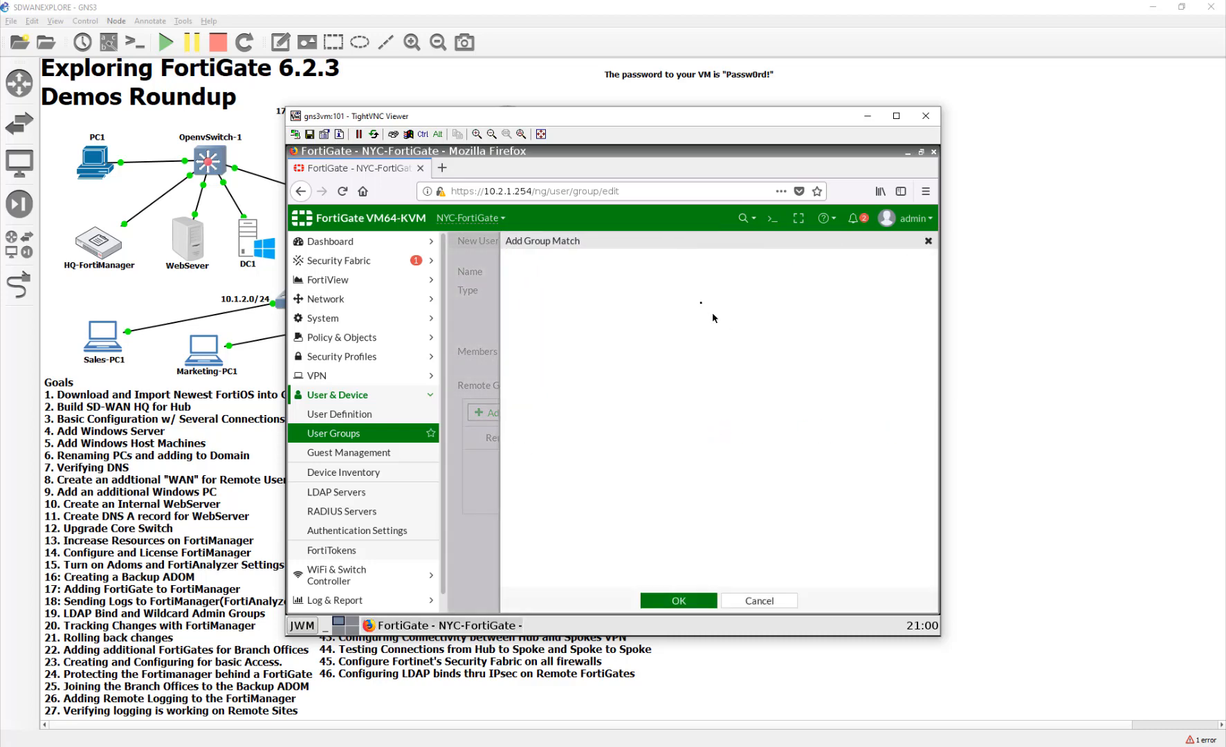
left_click(680, 267)
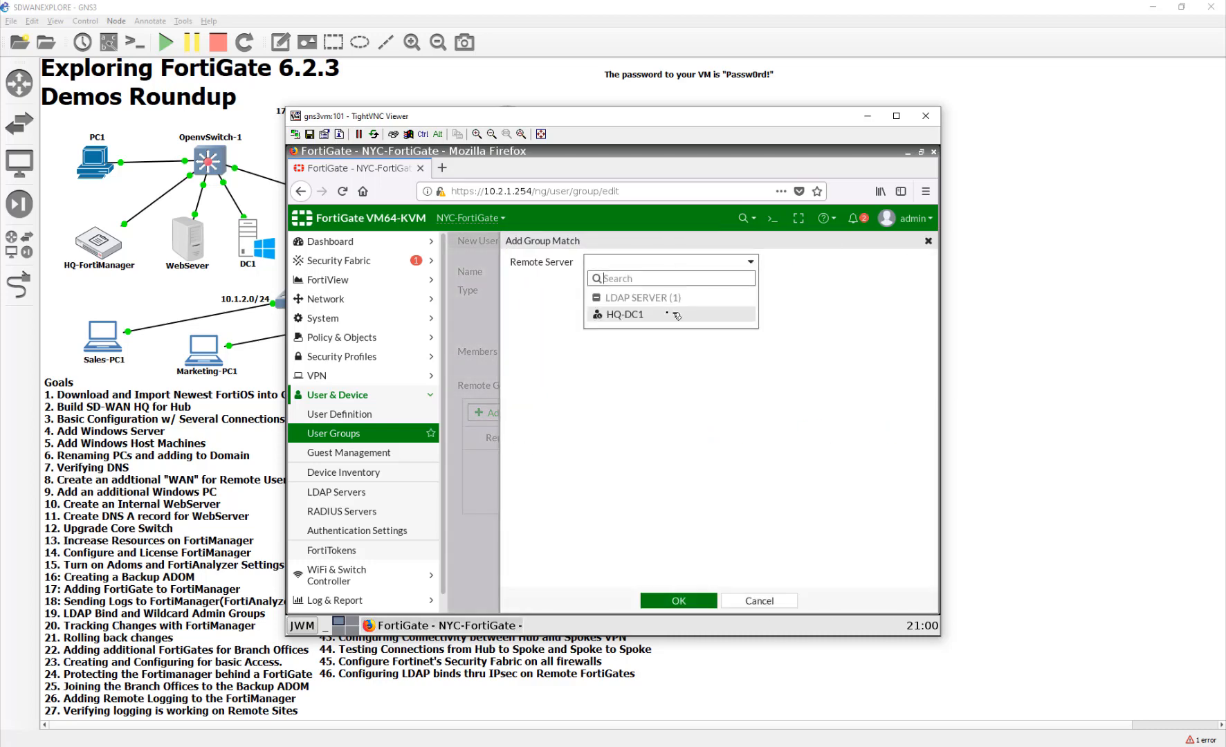
left_click(664, 312)
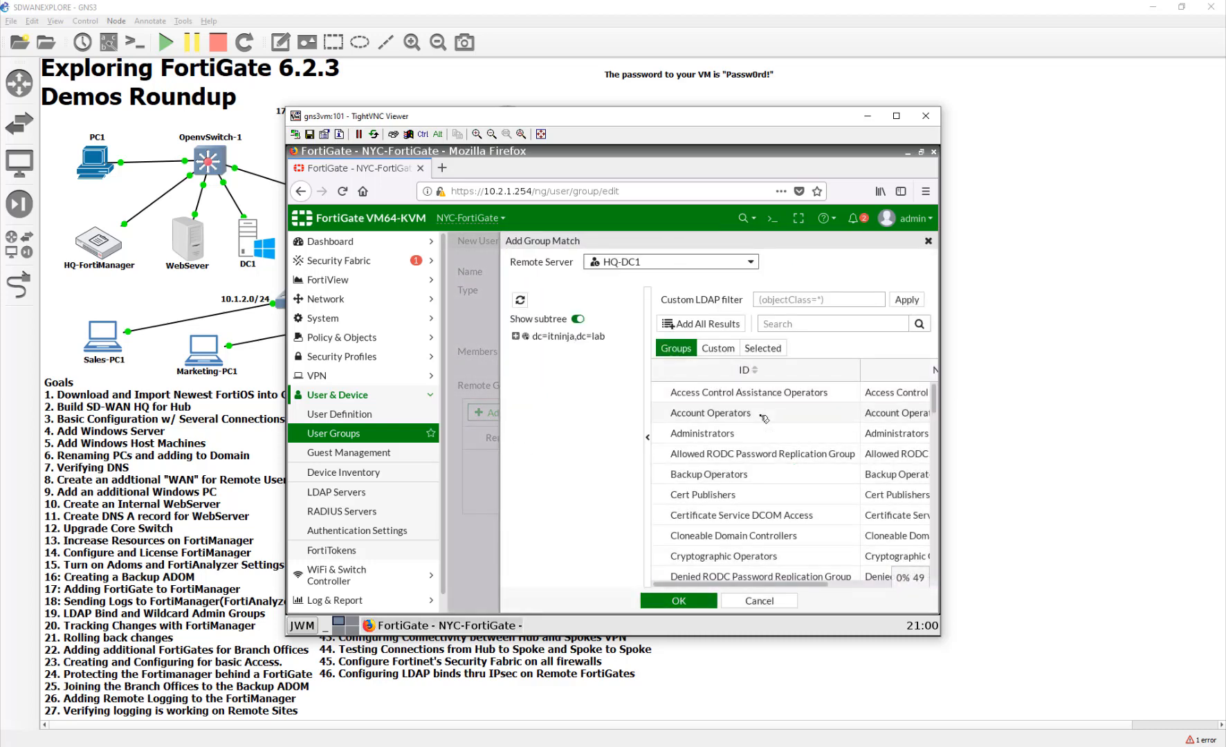
scroll(777, 479, "down", 3)
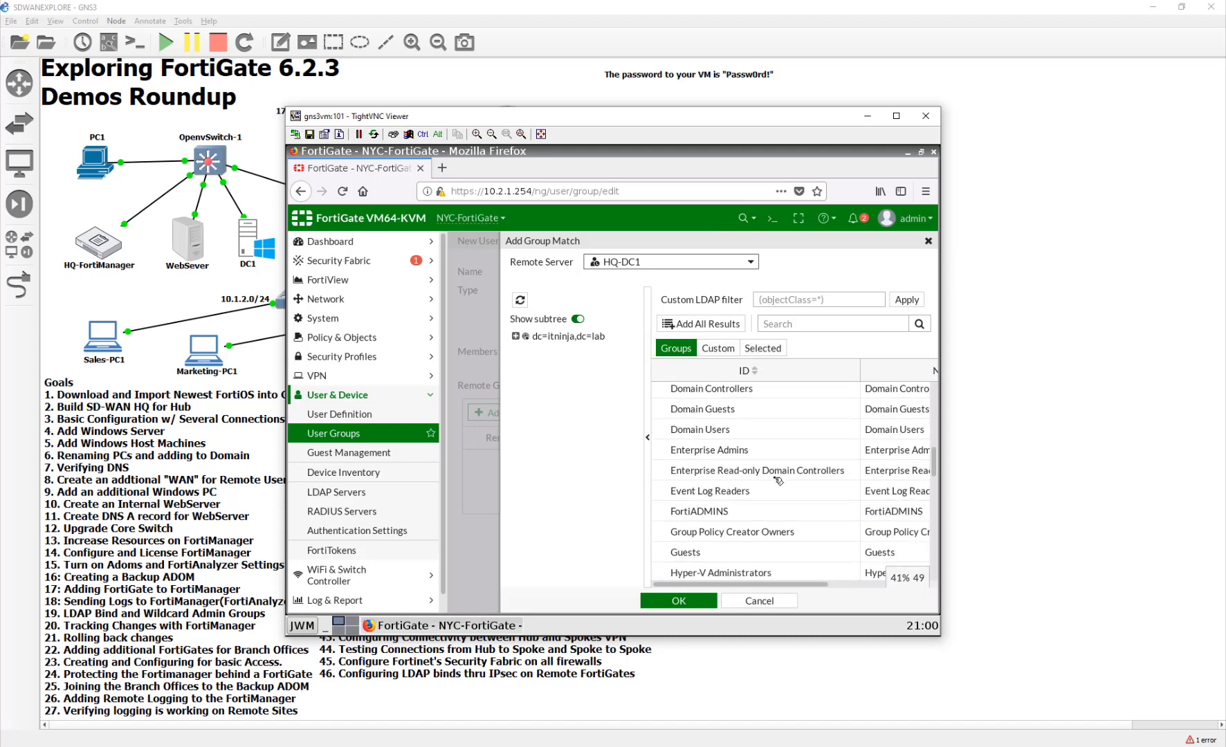
double_click(756, 513)
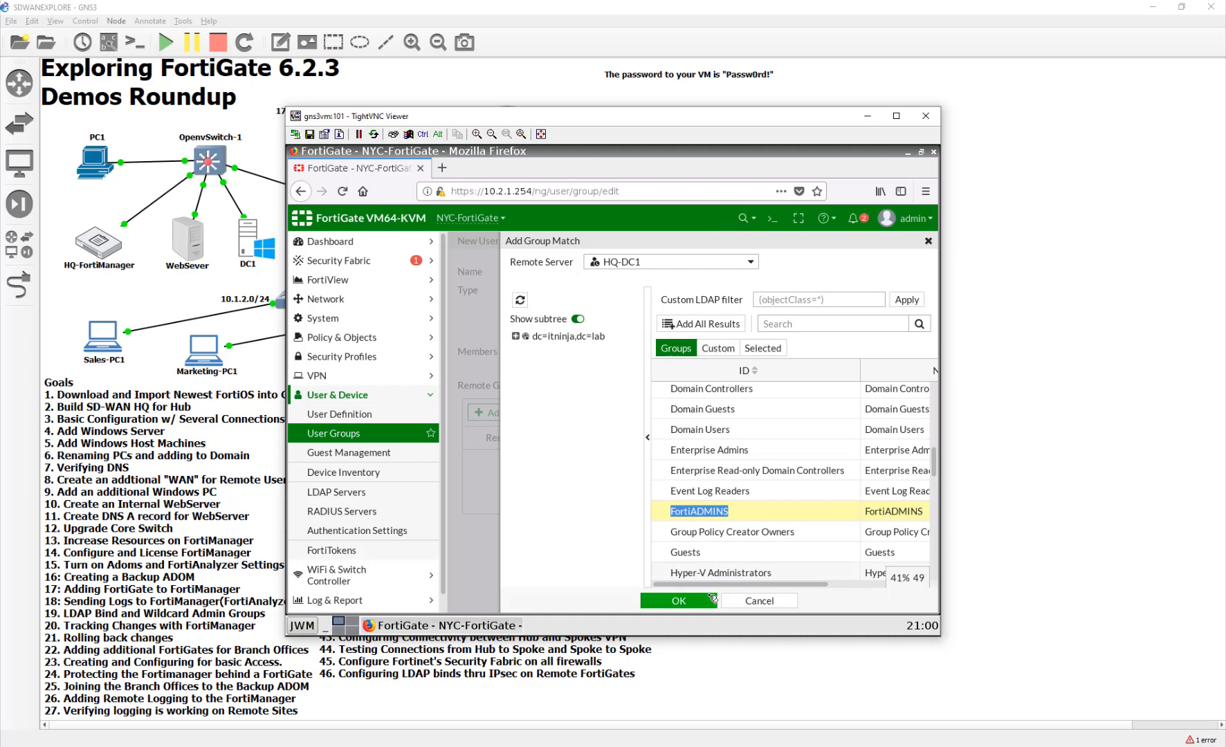
left_click(711, 597)
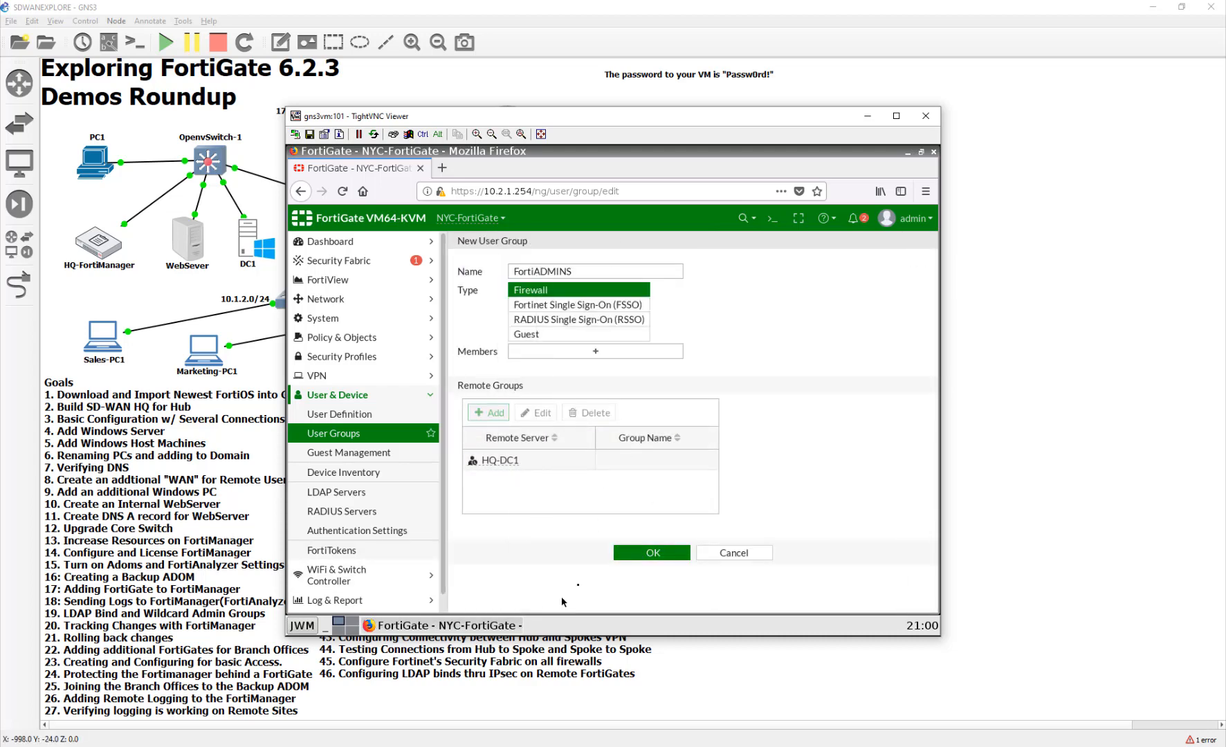
left_click(642, 555)
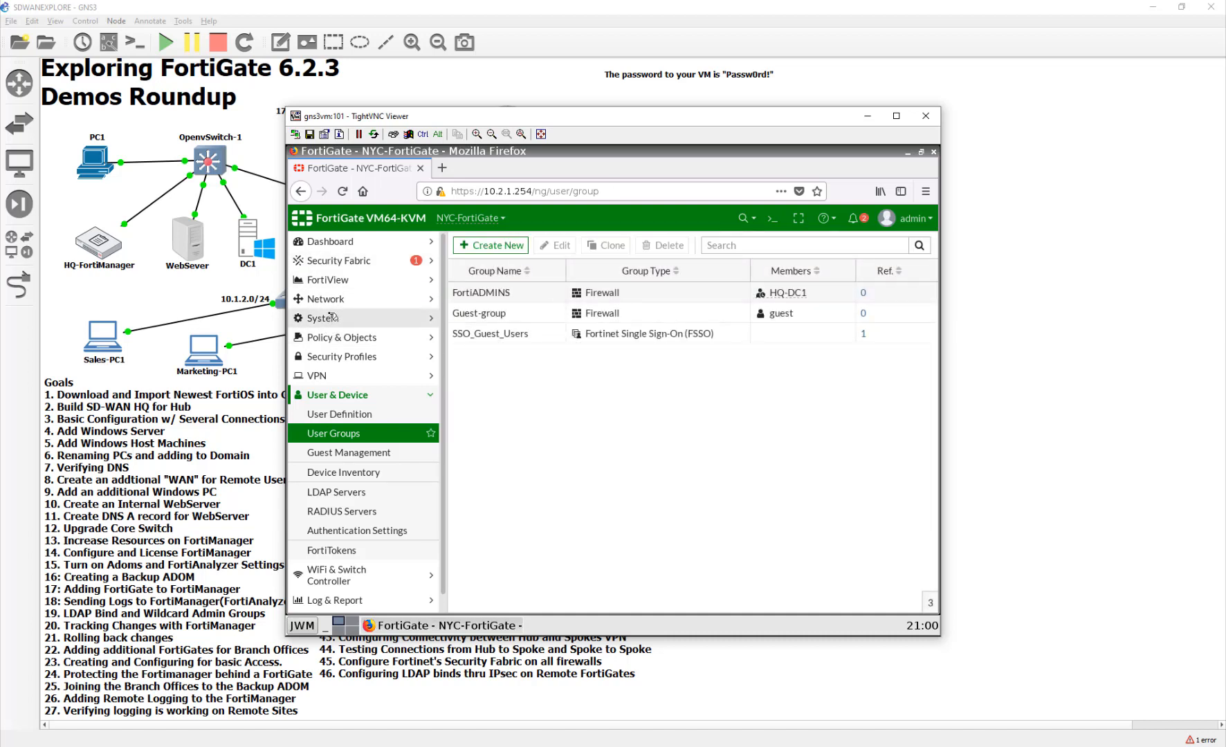
- Start a new administrator from System > Administrators on the FortiGate
left_click(359, 299)
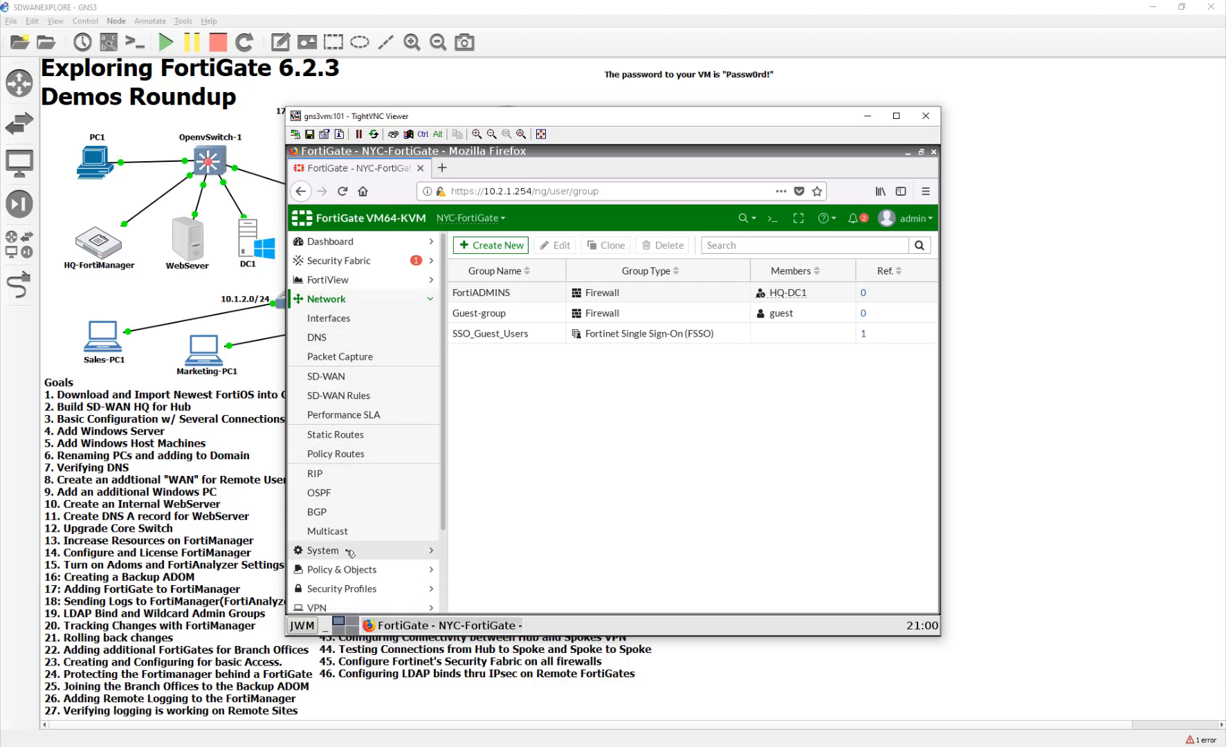
left_click(383, 550)
left_click(383, 337)
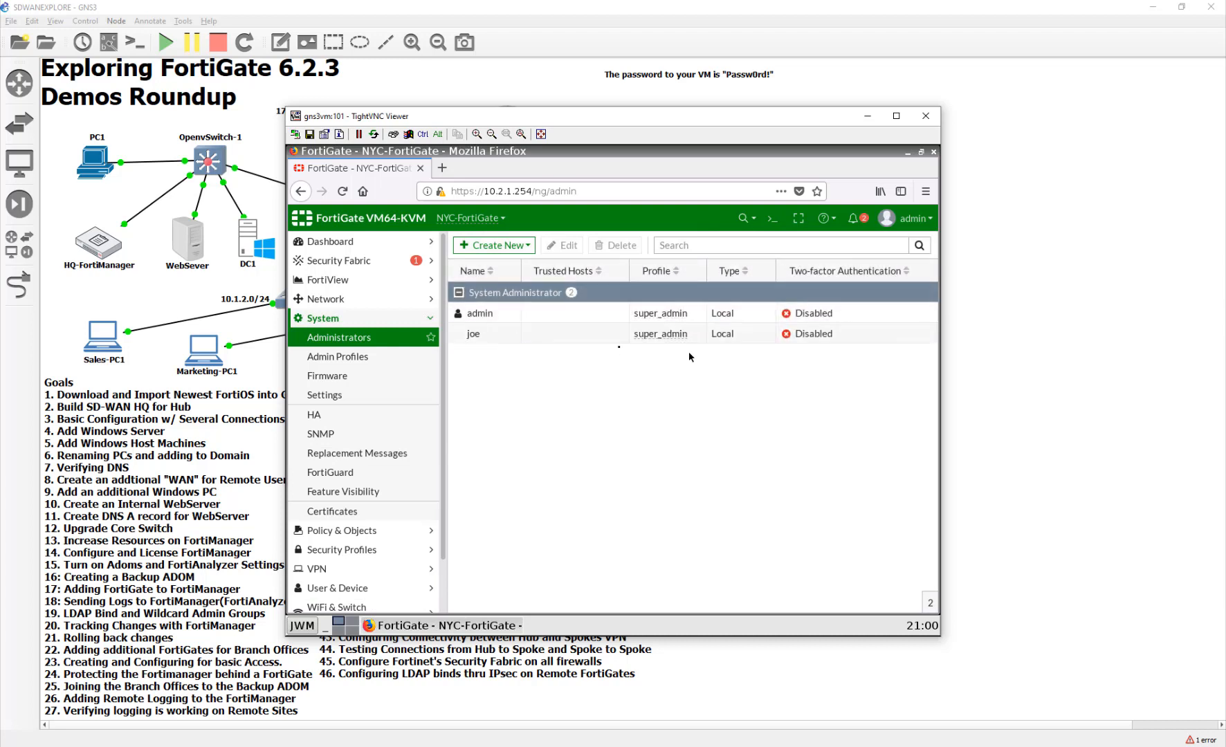
left_click(494, 245)
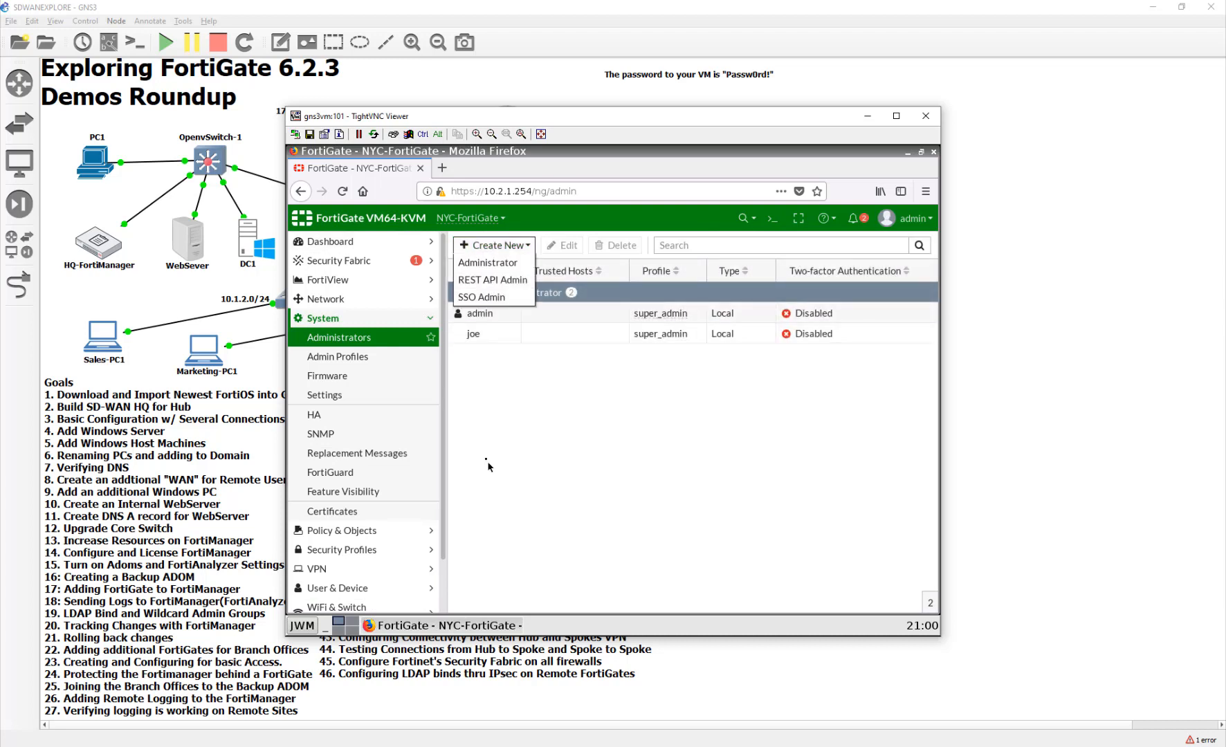
left_click(512, 263)
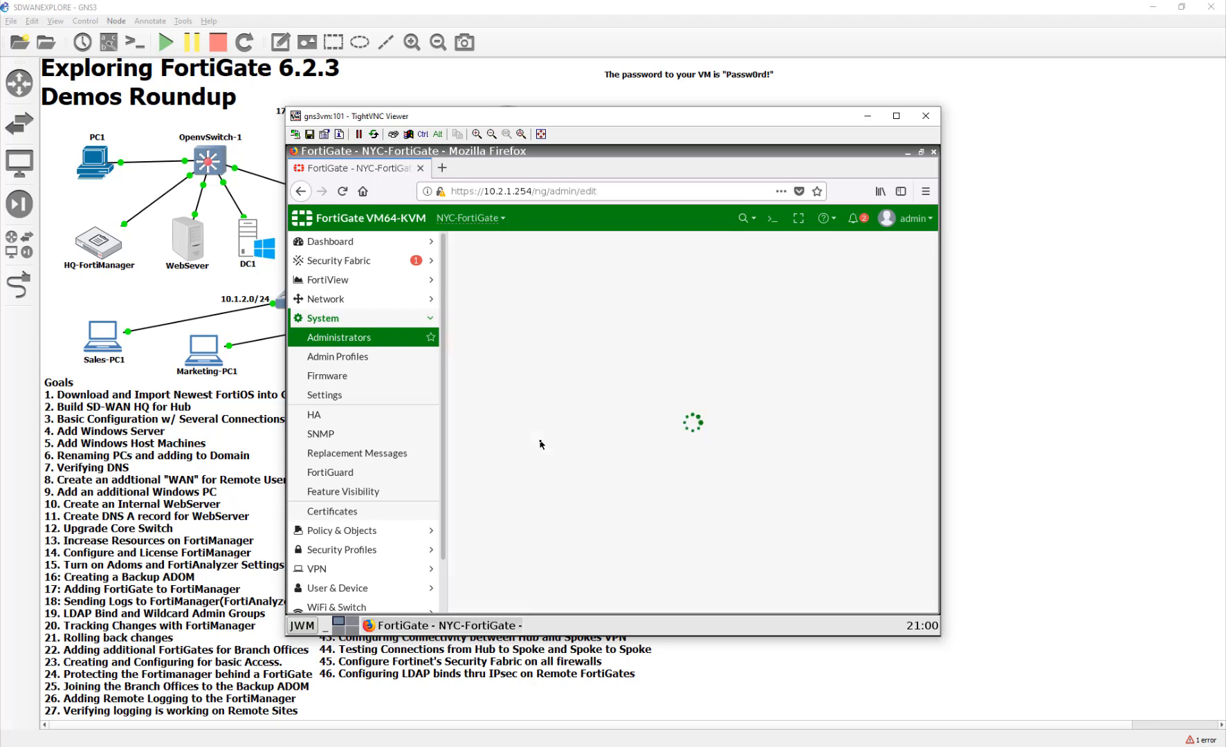
- Name it FortiADMINs, matching all users in remote group FortiADMINS with super_admin profile, and save
double_click(617, 275)
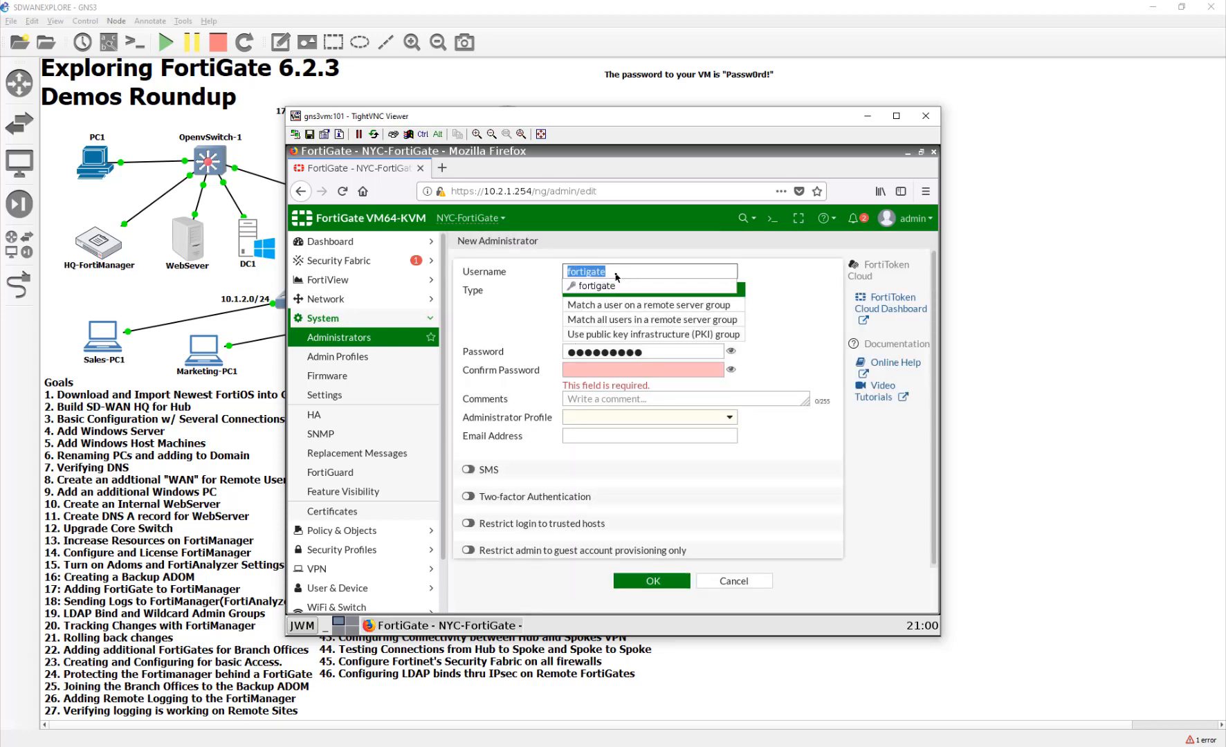
type("FortiADMINs")
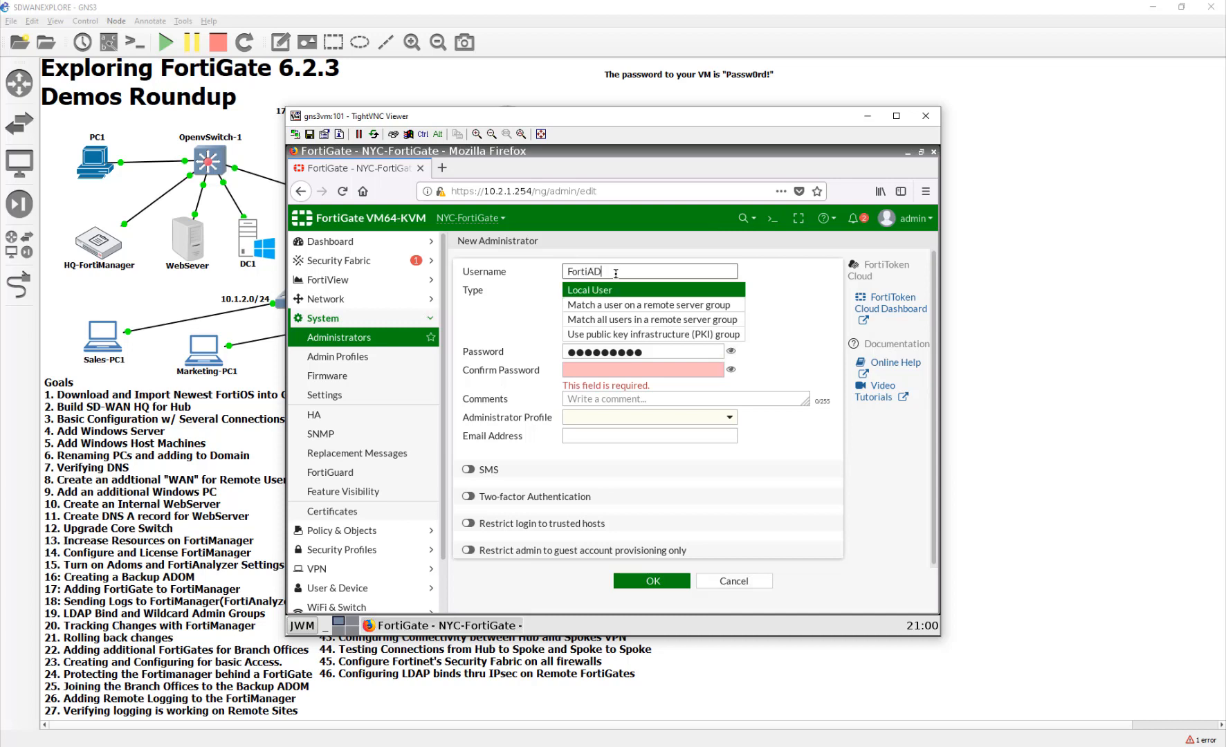
left_click(654, 306)
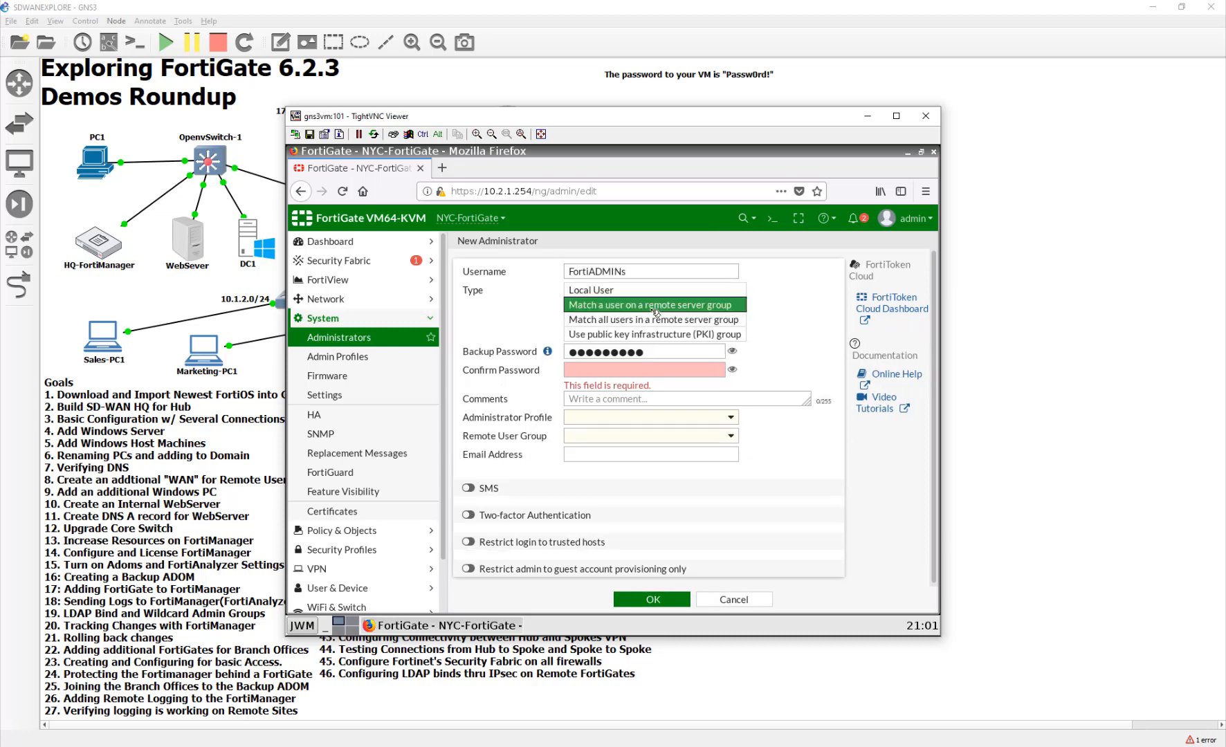
left_click(657, 320)
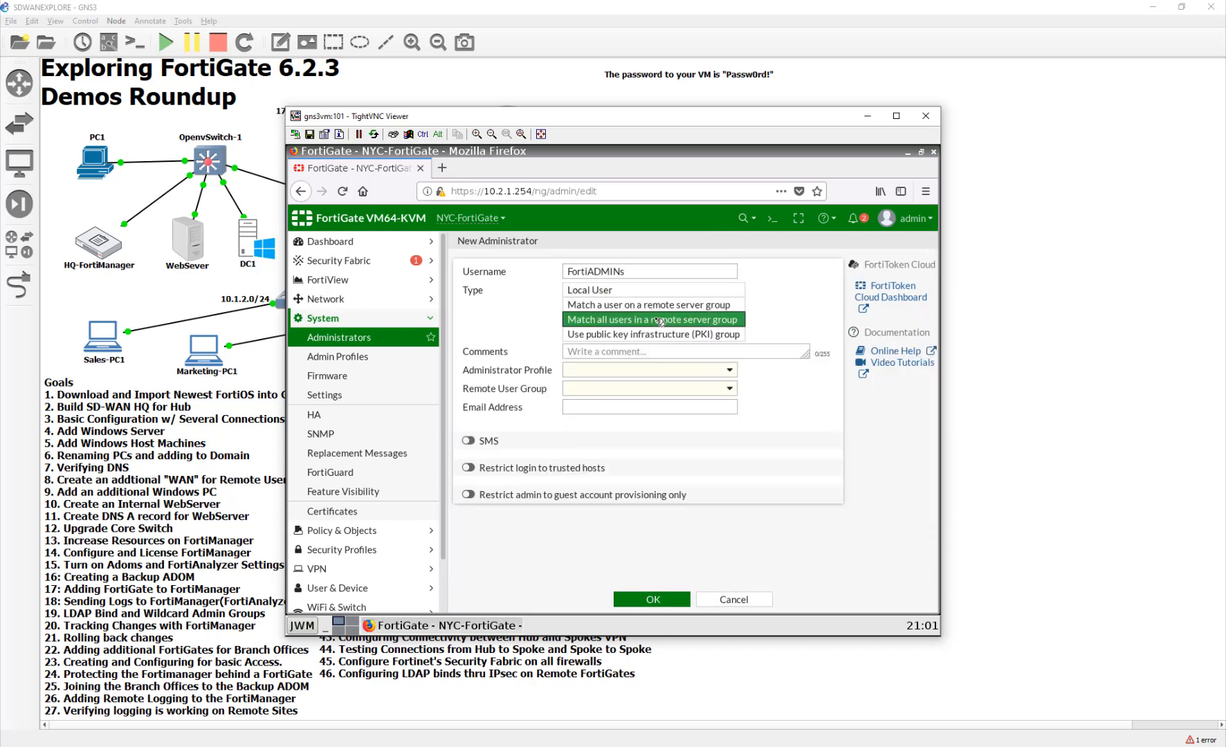
left_click(648, 370)
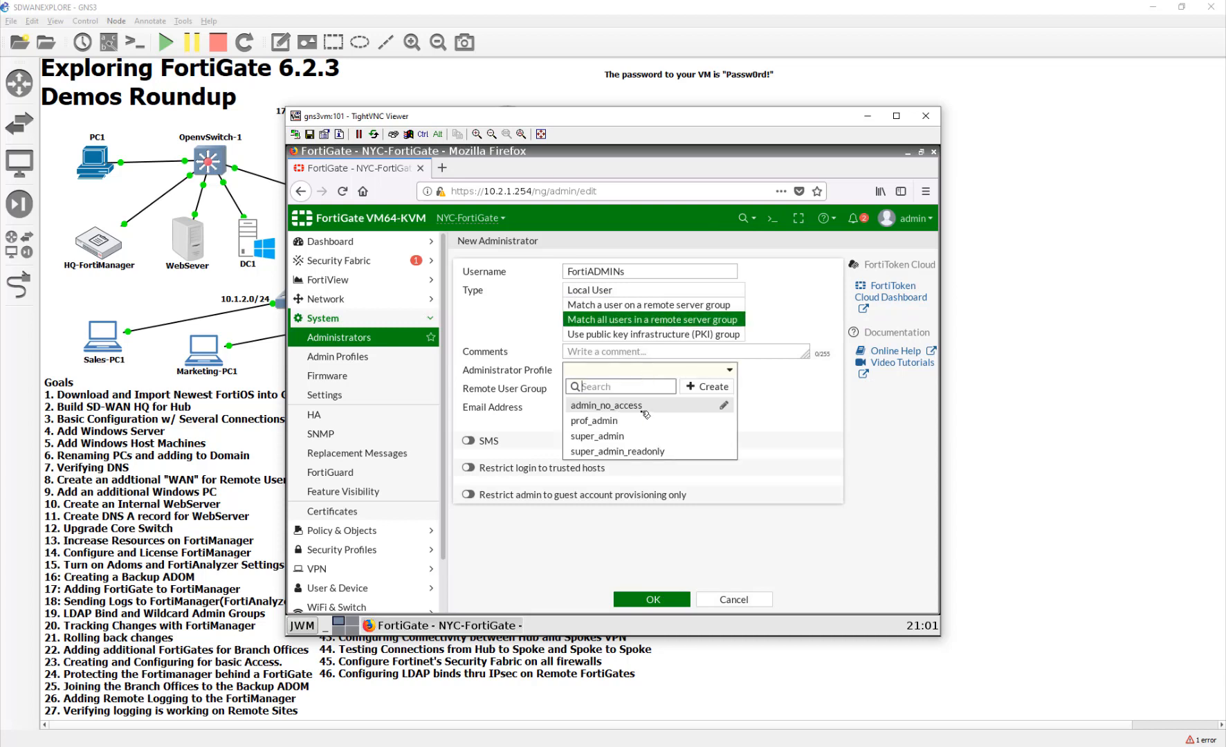
left_click(634, 436)
left_click(576, 389)
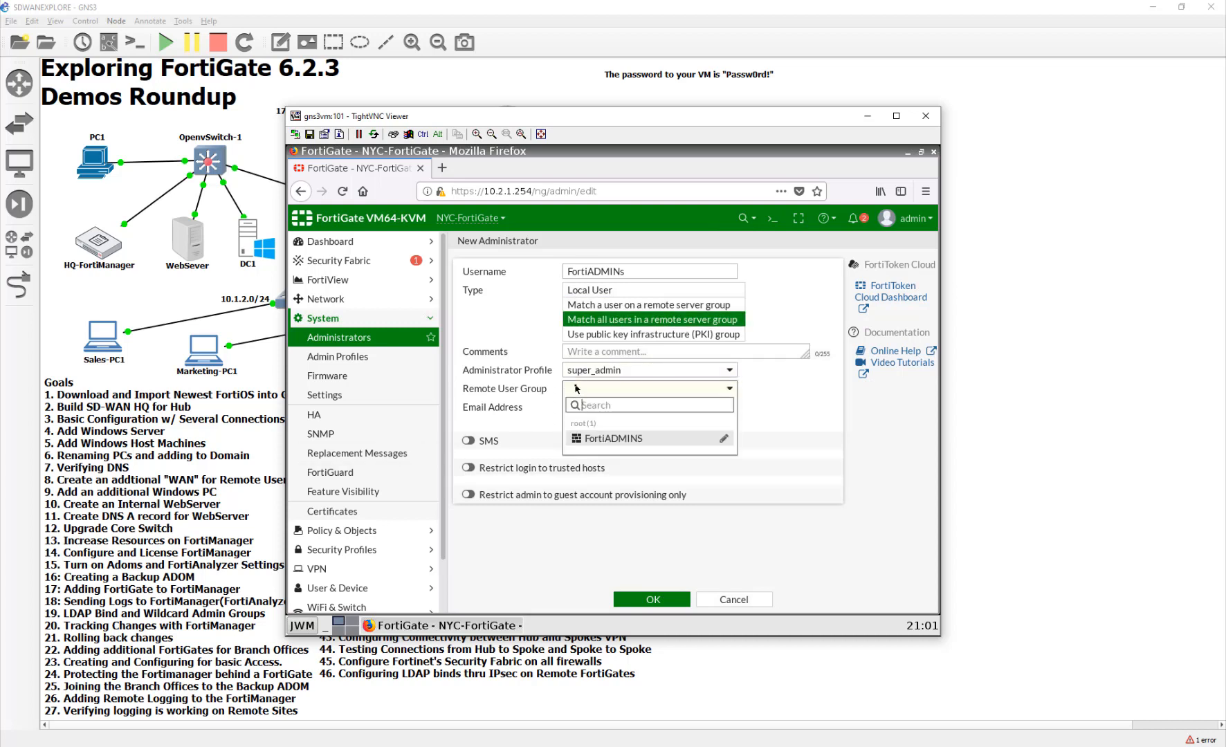
left_click(595, 440)
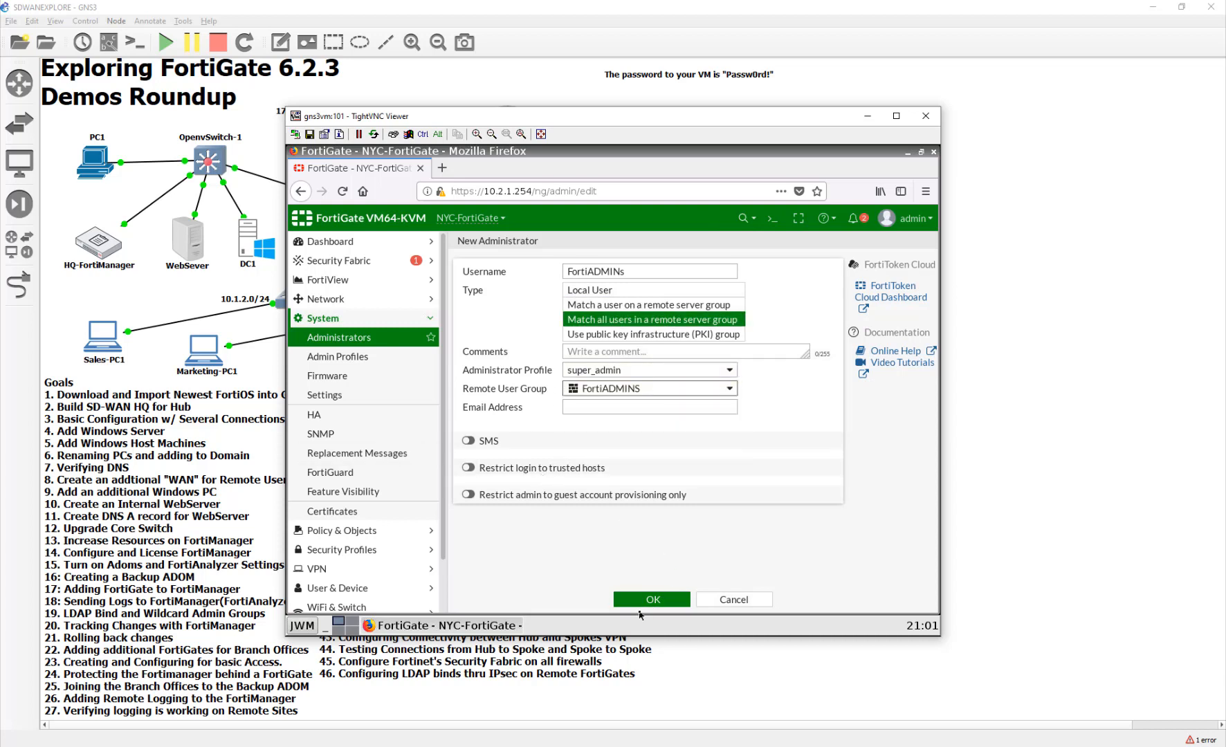
left_click(642, 600)
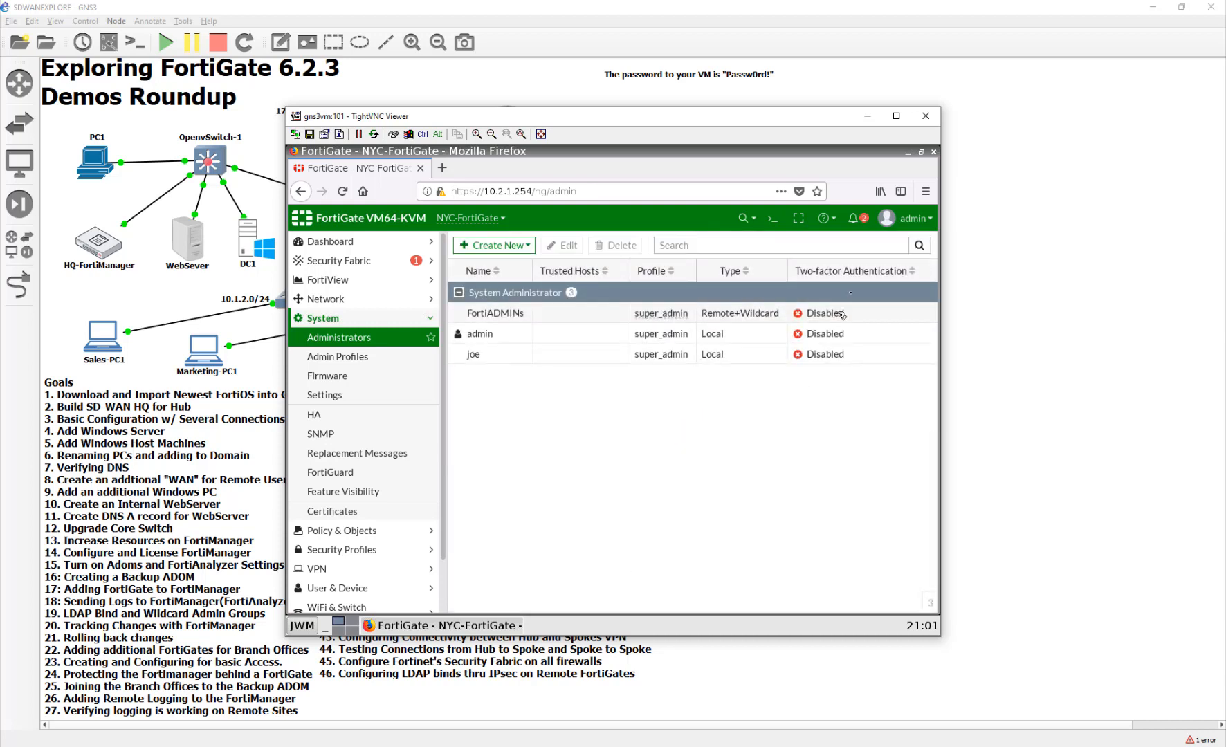
- Log out and sign into the FortiGate GUI as LDAP user devin, then switch to DC1's console
left_click(906, 218)
left_click(885, 340)
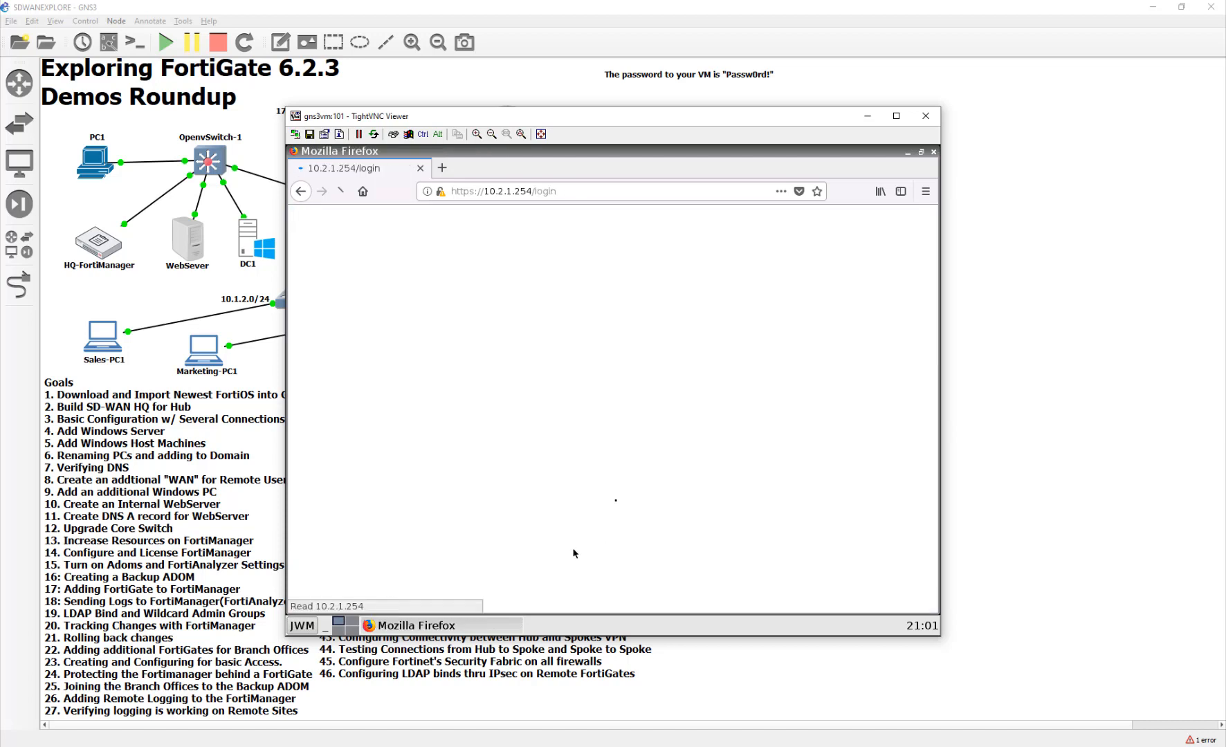
type("devin")
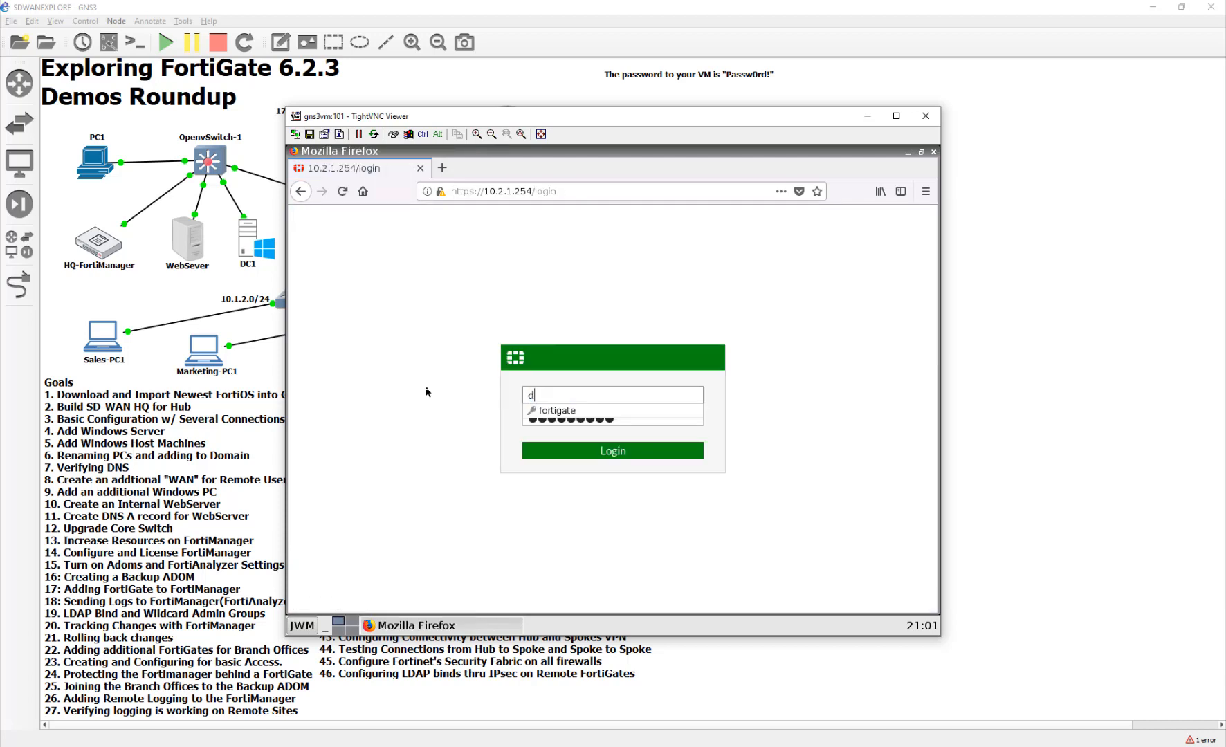
key("Tab")
key("BackSpace")
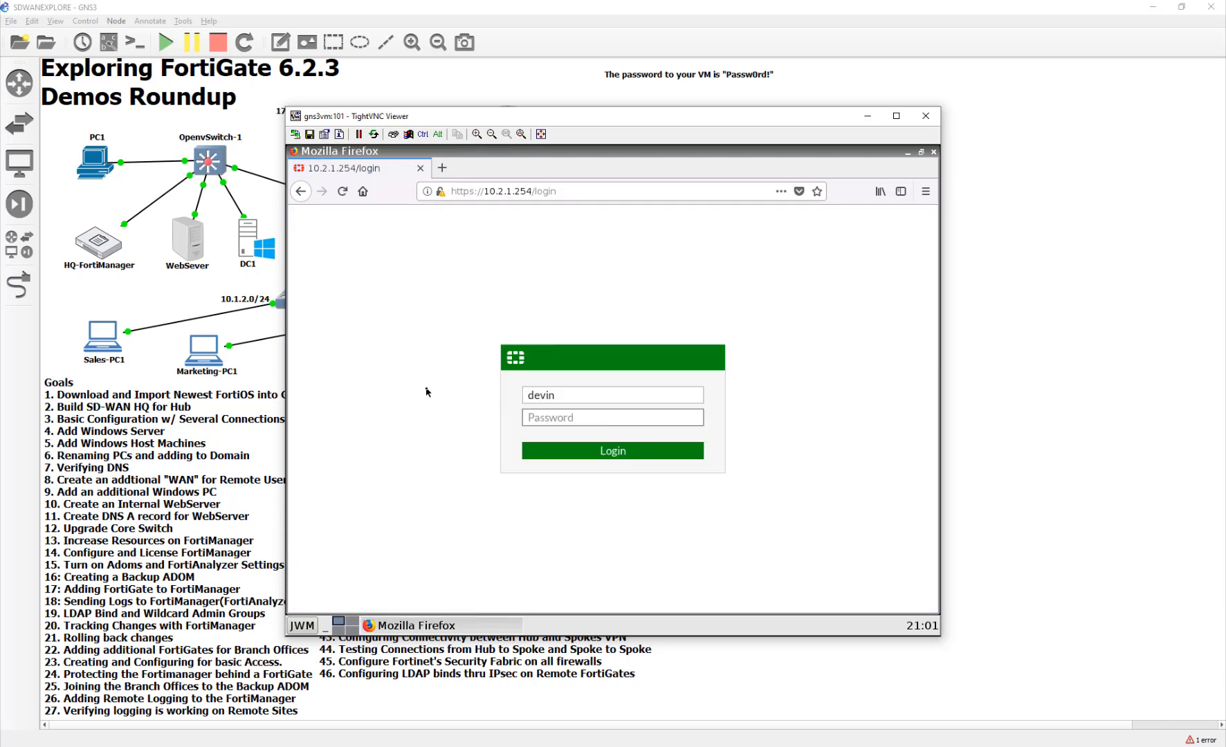
type("•••••")
key("BackSpace")
key("BackSpace")
key("BackSpace")
key("BackSpace")
key("BackSpace")
type("••••••••••")
key("Return")
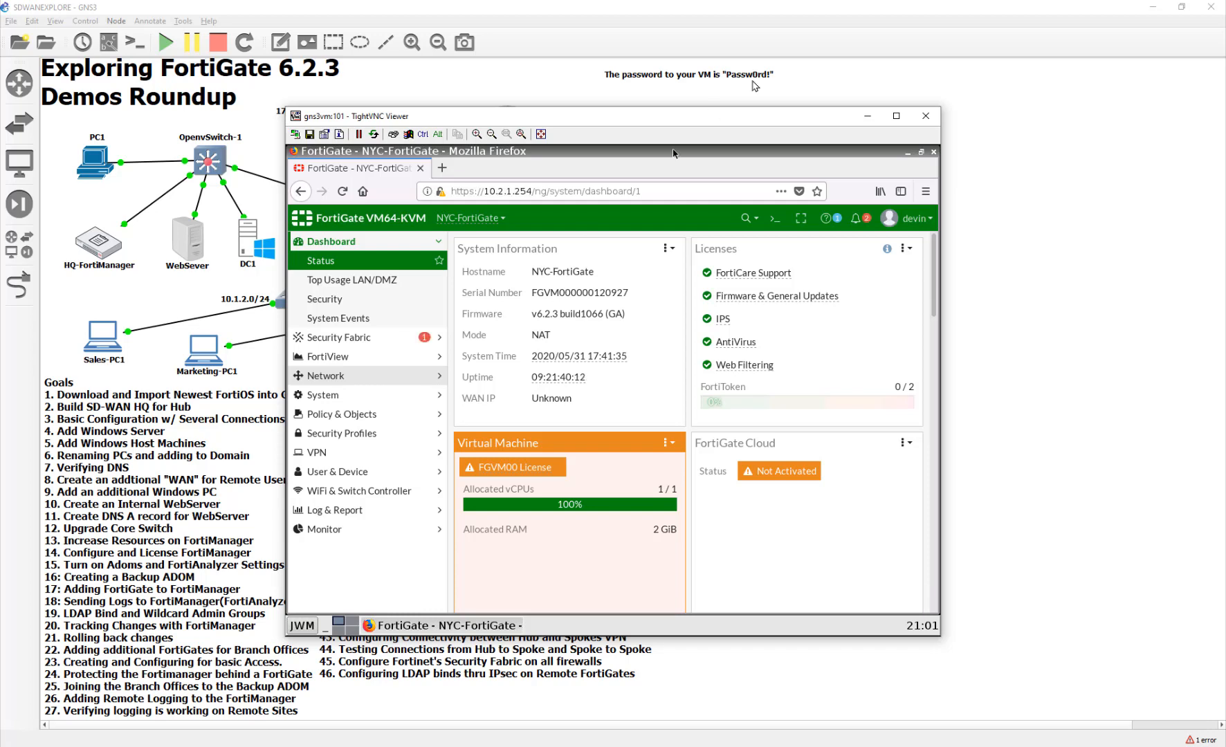
left_click(926, 115)
double_click(247, 249)
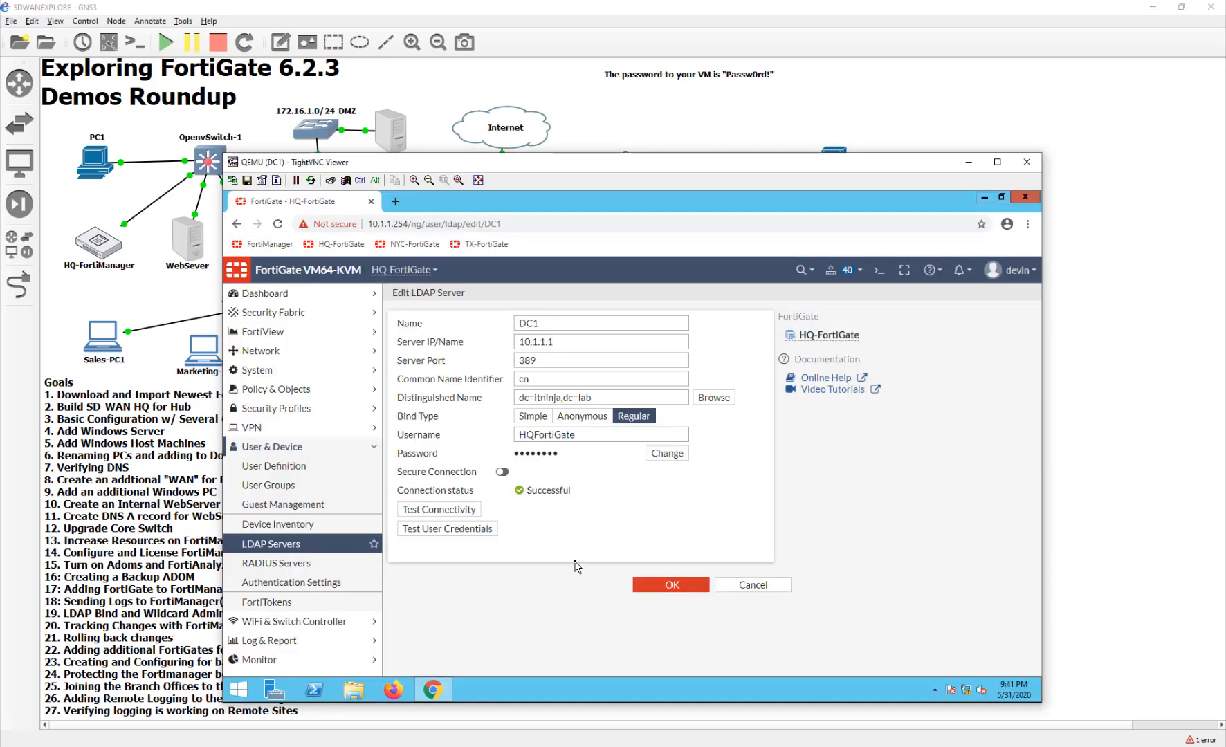
- Show the LDAP Servers list for TX-FortiGate, which has no servers yet
left_click(277, 546)
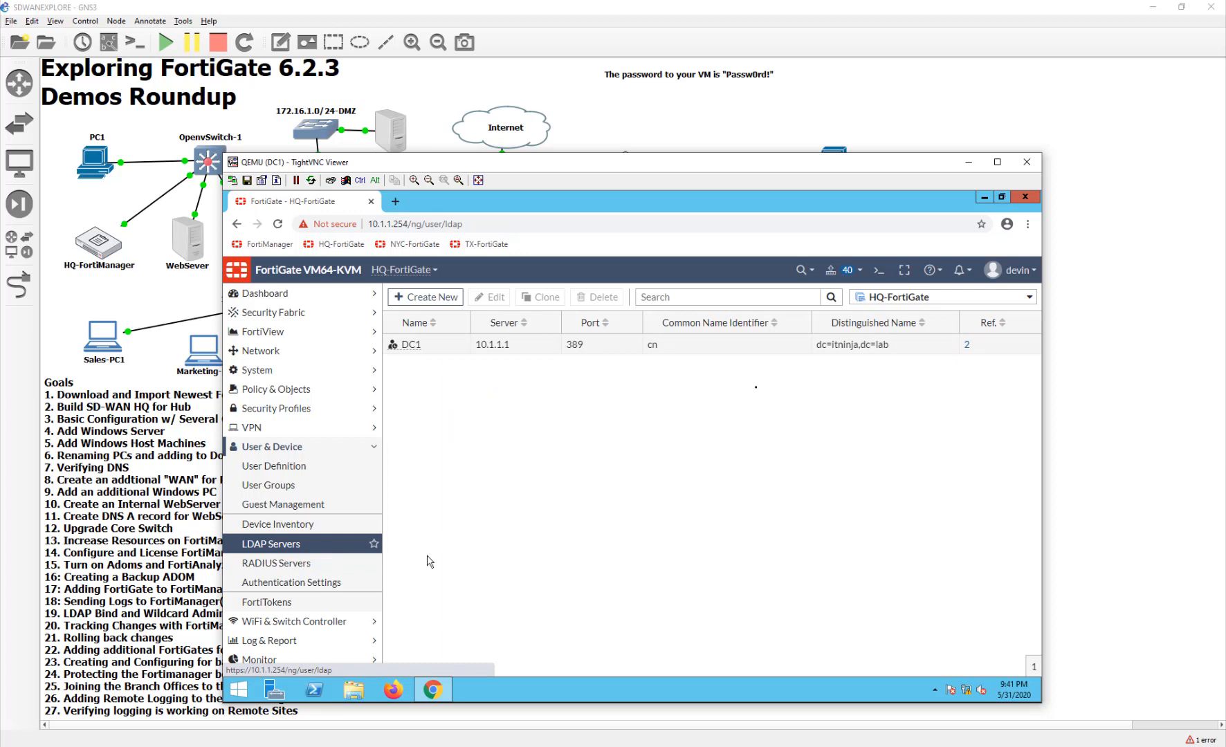
left_click(877, 299)
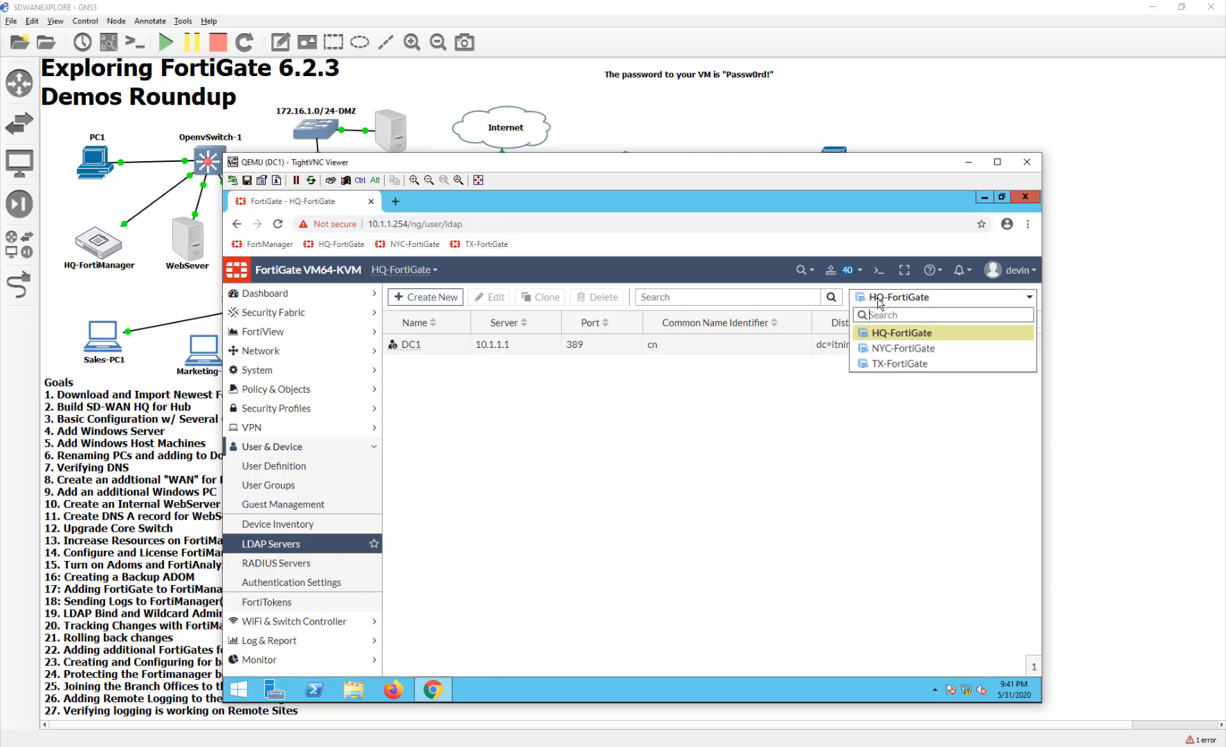
left_click(877, 364)
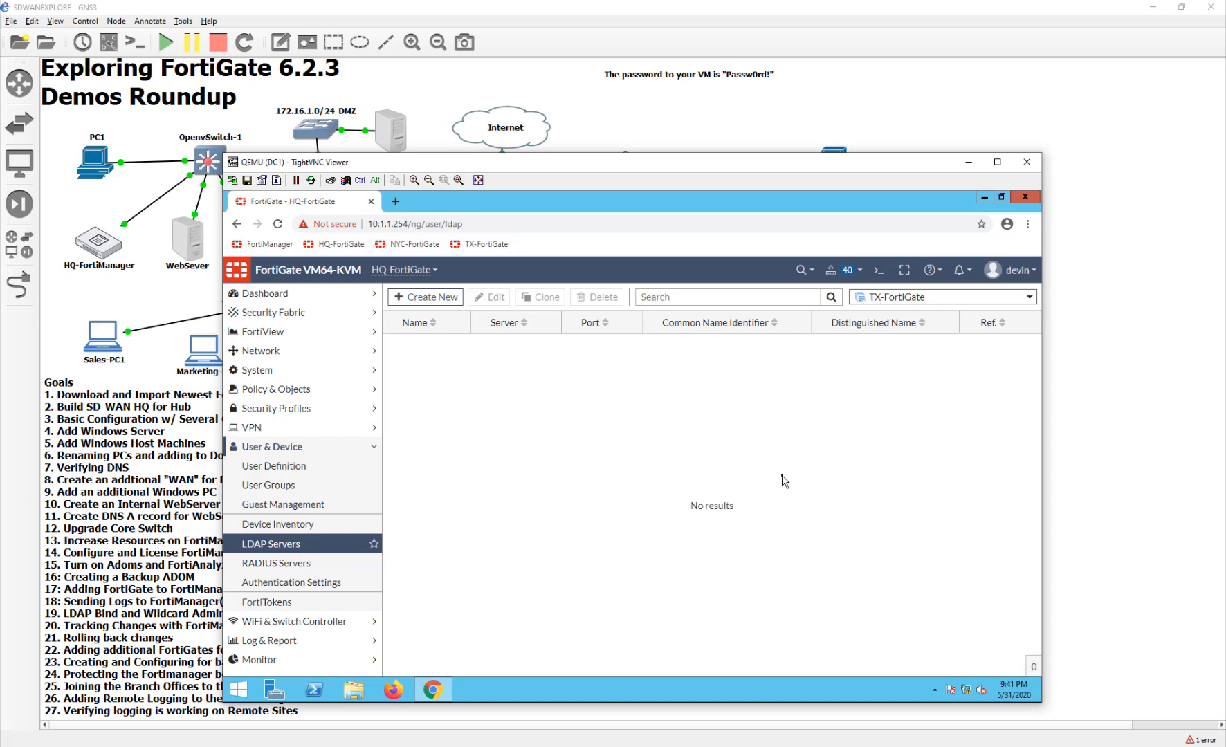
left_click(423, 297)
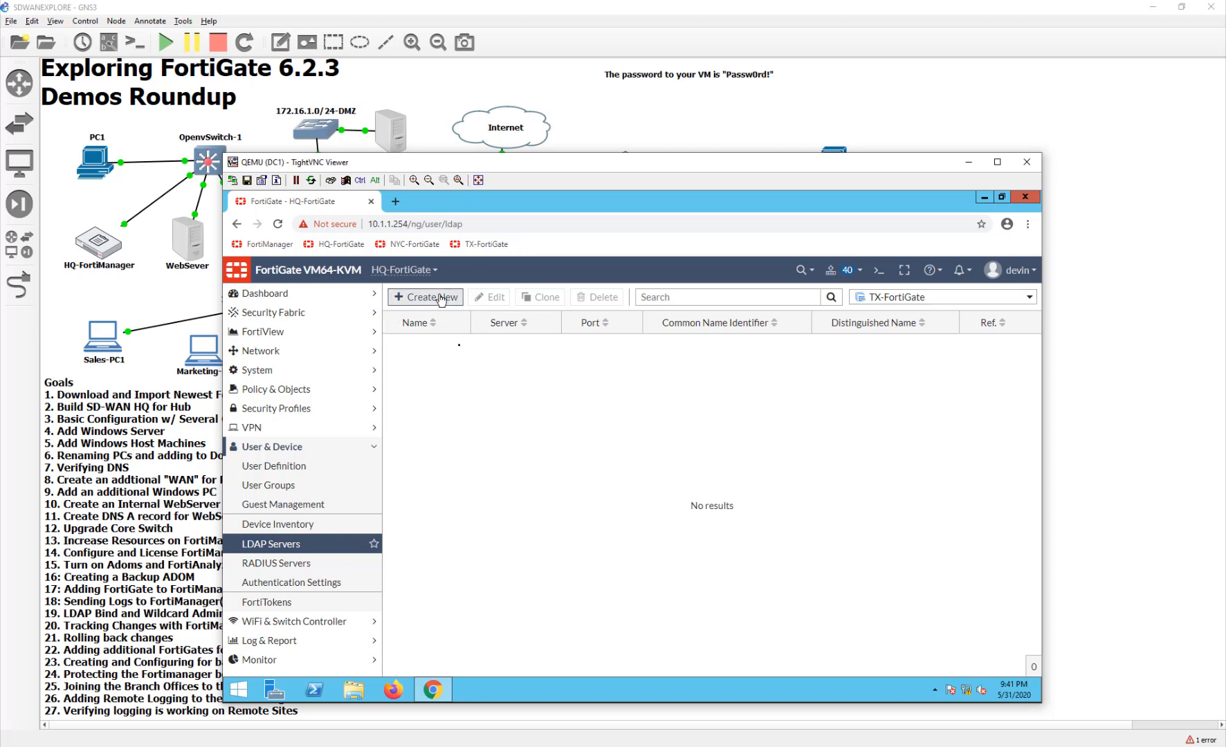
- Create LDAP server HQ-DC1 at 10.1.1.1 with distinguished name dc=3 and save it
left_click(580, 319)
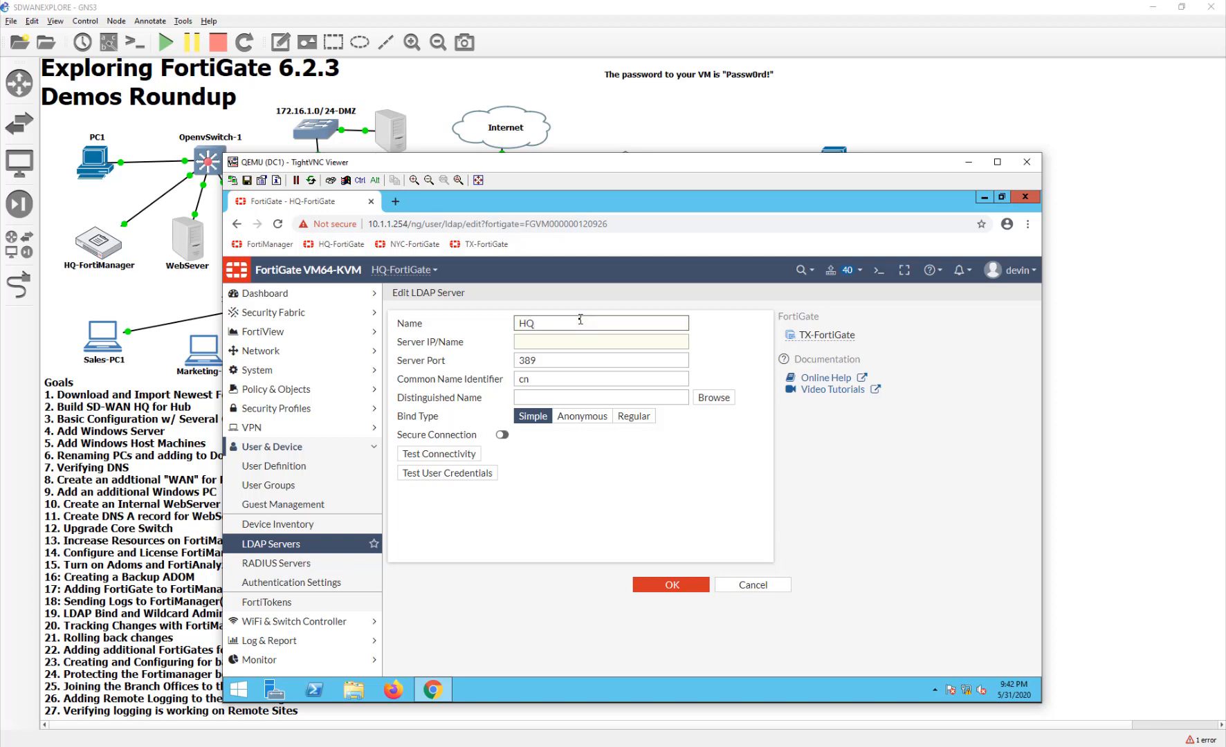
type("HQ-DC1")
key("Tab")
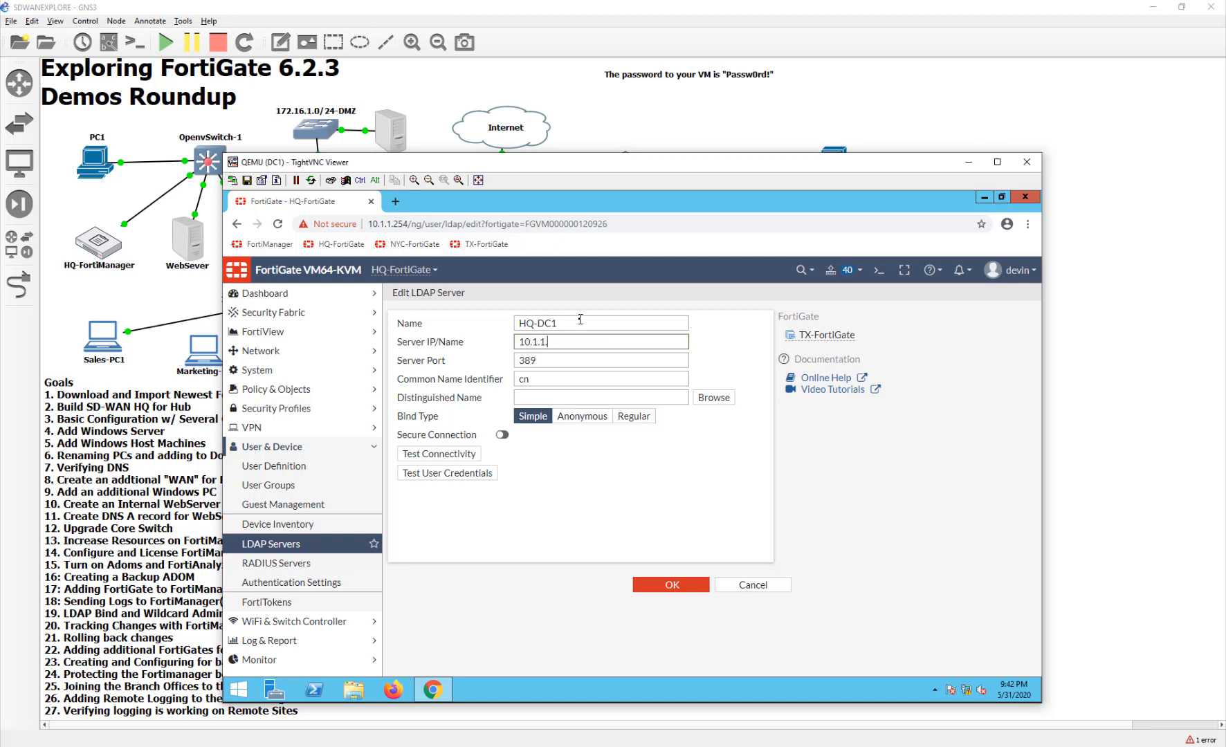
key("Tab")
key("Tab")
key("Tab")
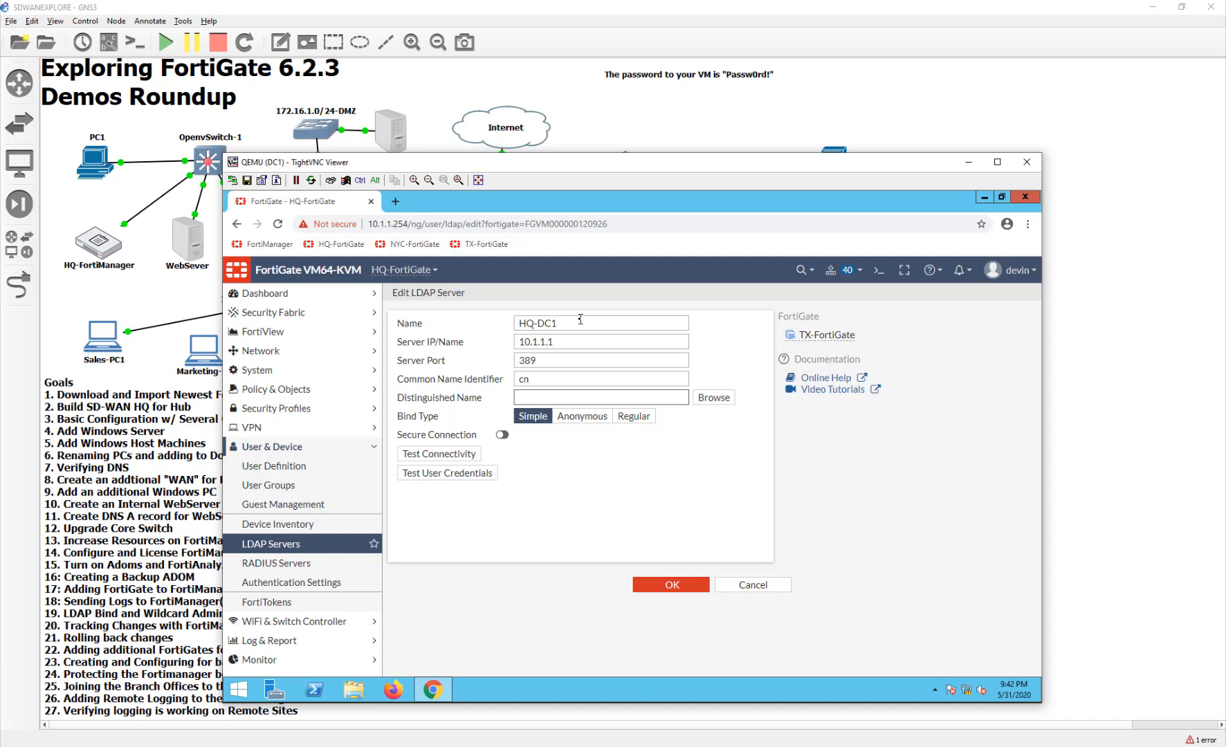
left_click(645, 588)
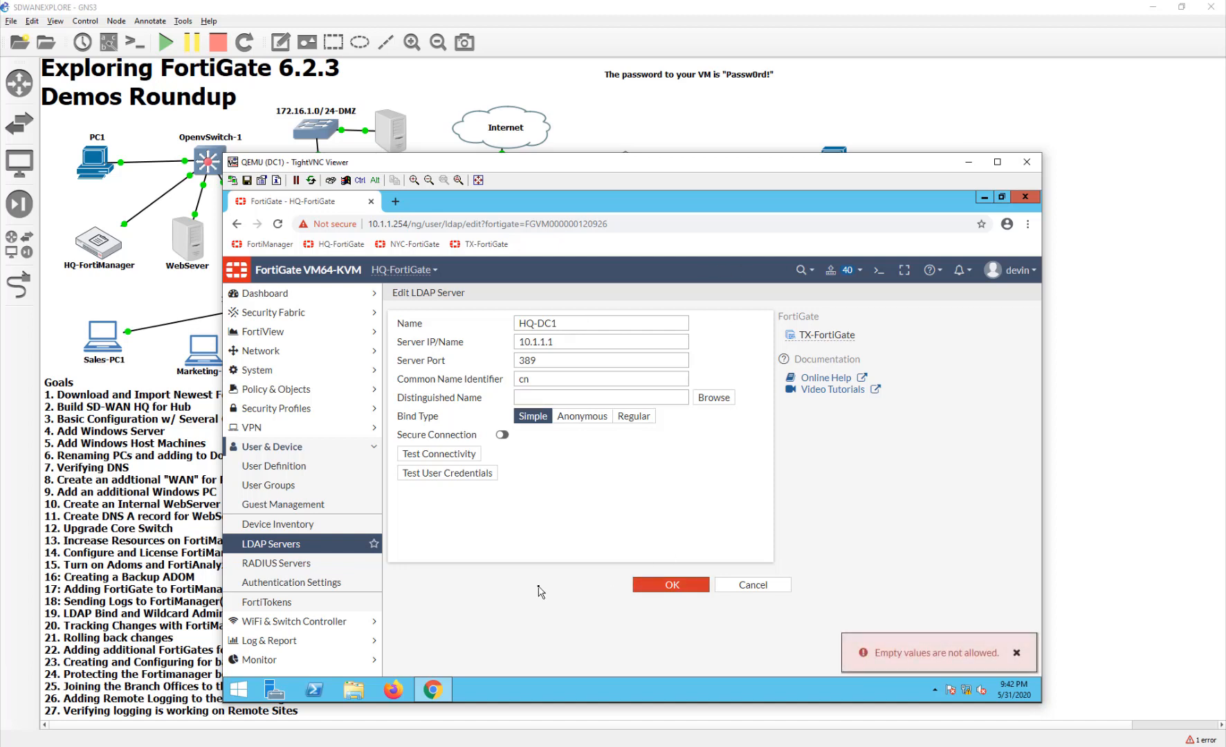
left_click(575, 397)
type("dc=3")
left_click(666, 585)
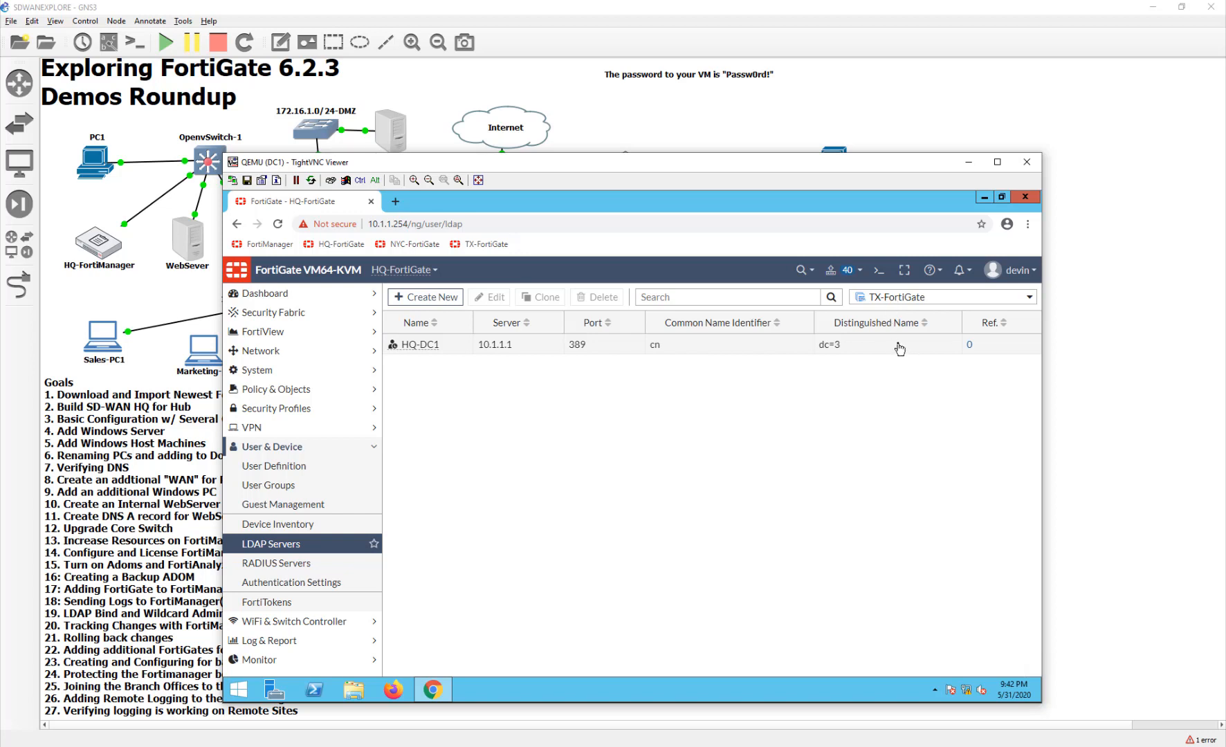
- Edit HQ-DC1 with Regular bind and no distinguished name, test connectivity, then discard the changes
double_click(900, 346)
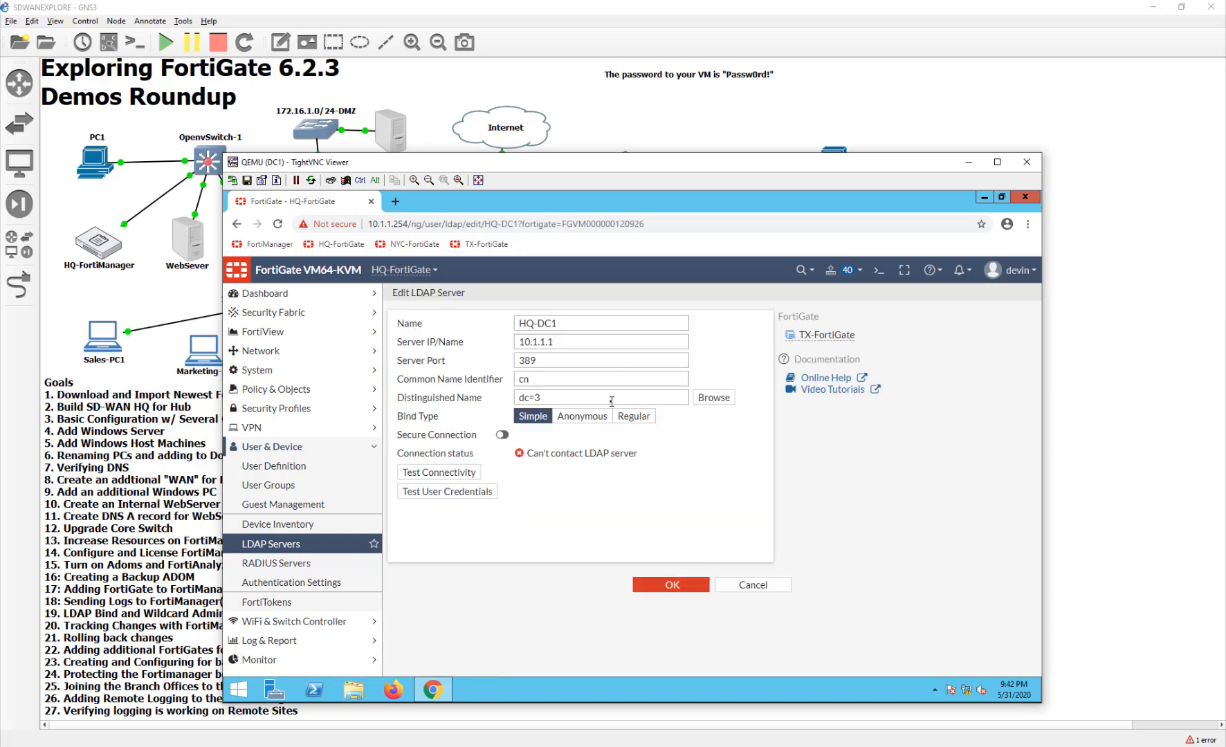
left_click_drag(550, 398, 478, 395)
key("BackSpace")
left_click(647, 418)
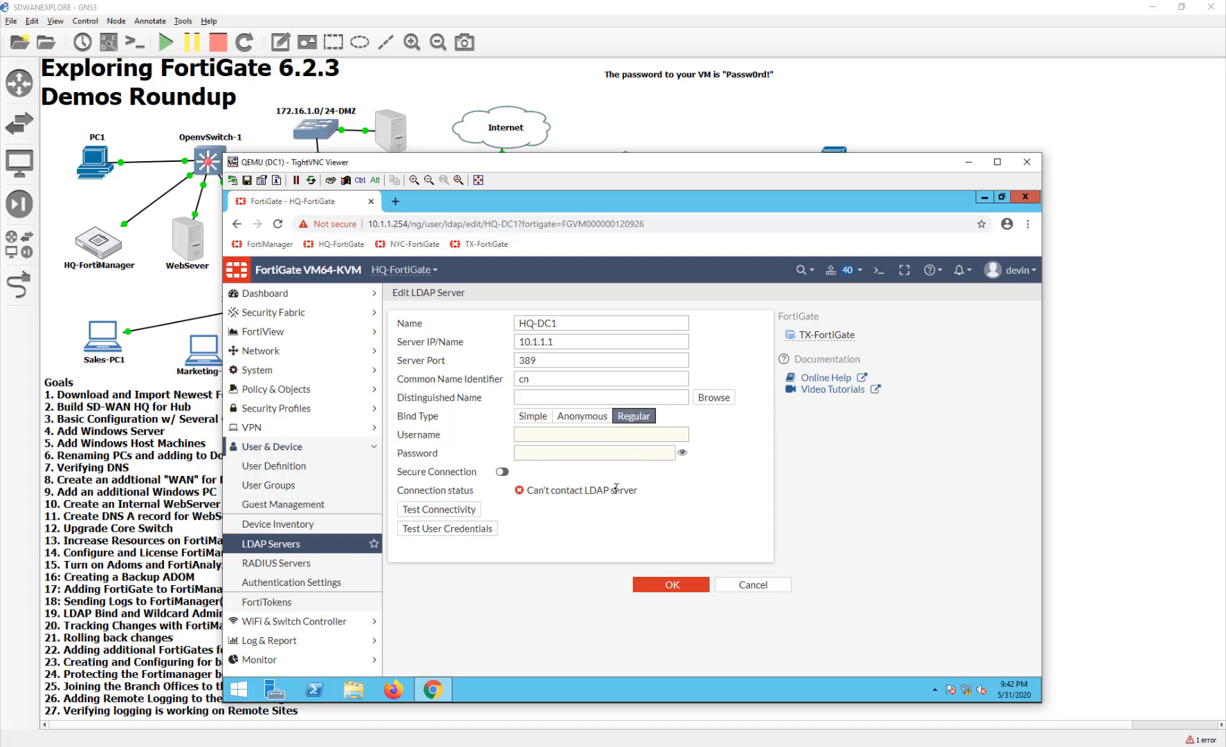
left_click(644, 434)
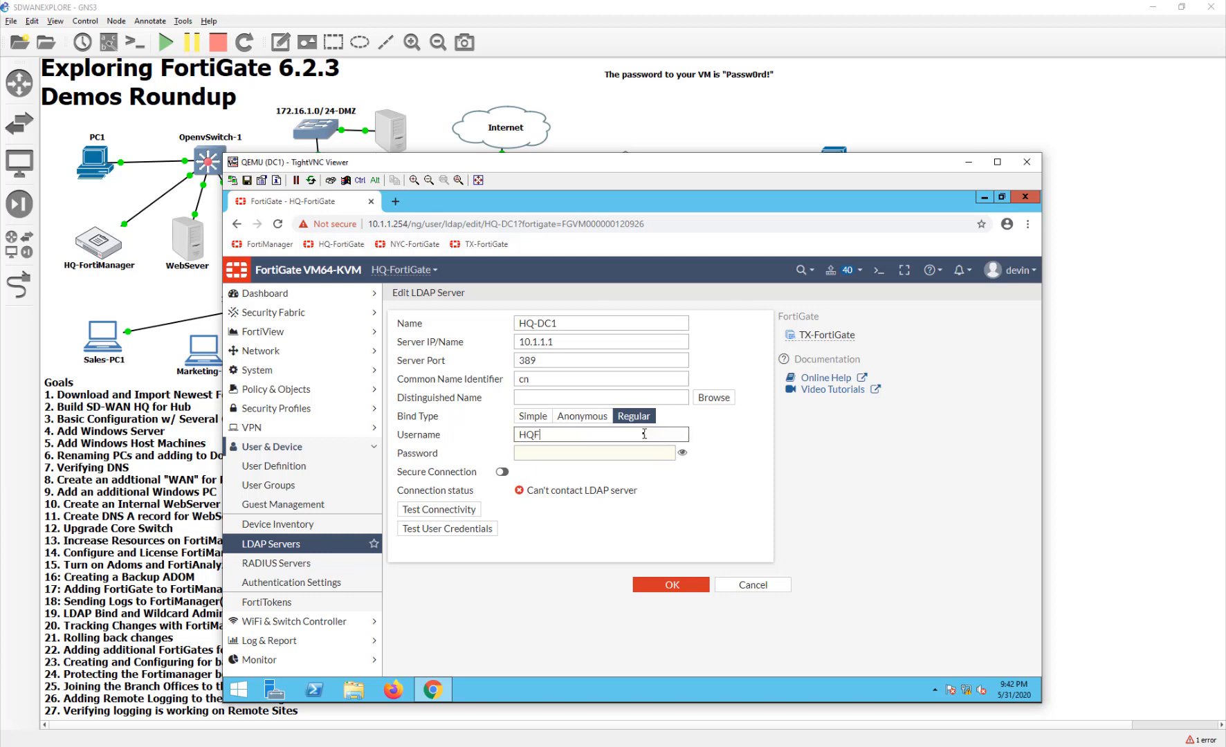
key("Tab")
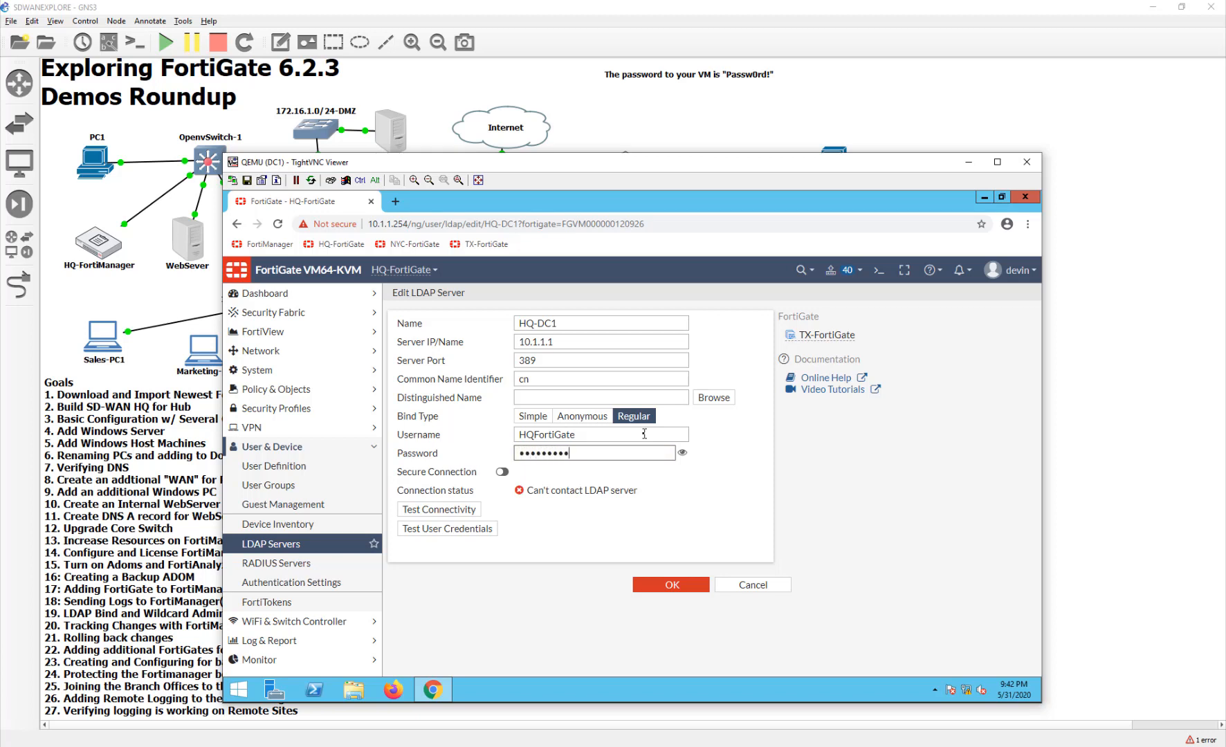
left_click(439, 509)
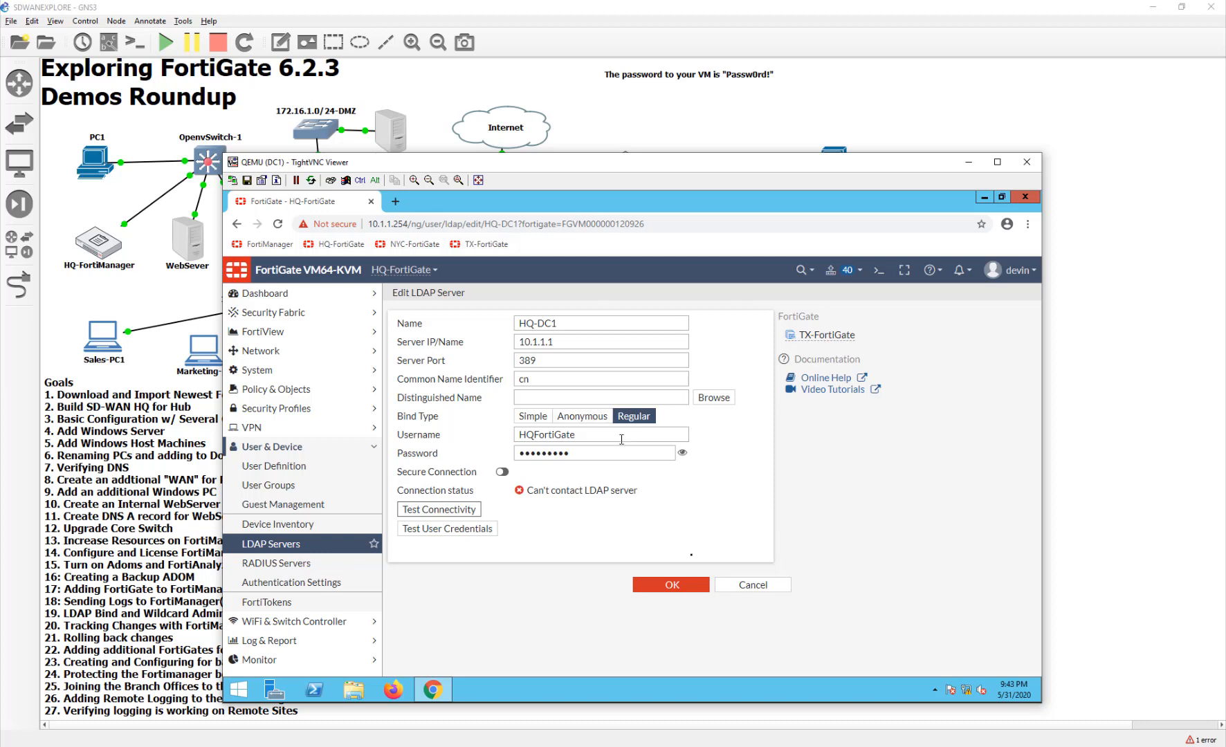
left_click(723, 587)
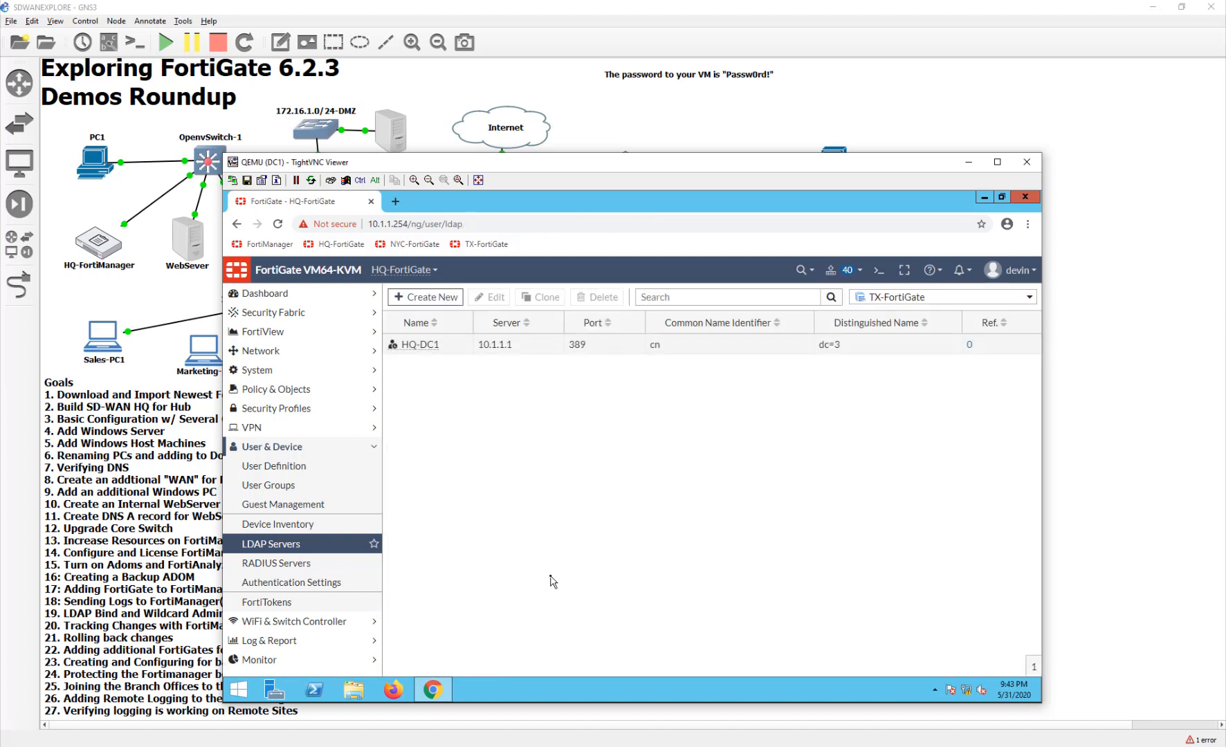
left_click(1120, 501)
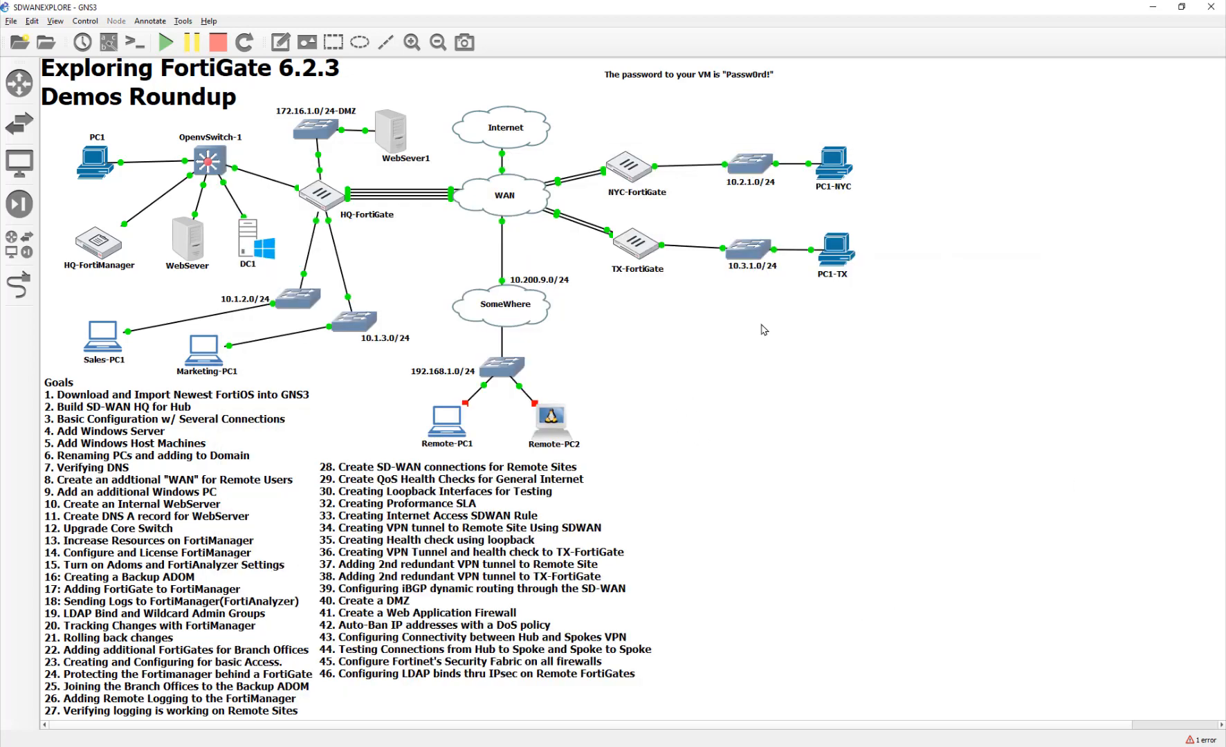
- Log into TX-FortiGate's console as admin and check system status with get sys sta
double_click(627, 251)
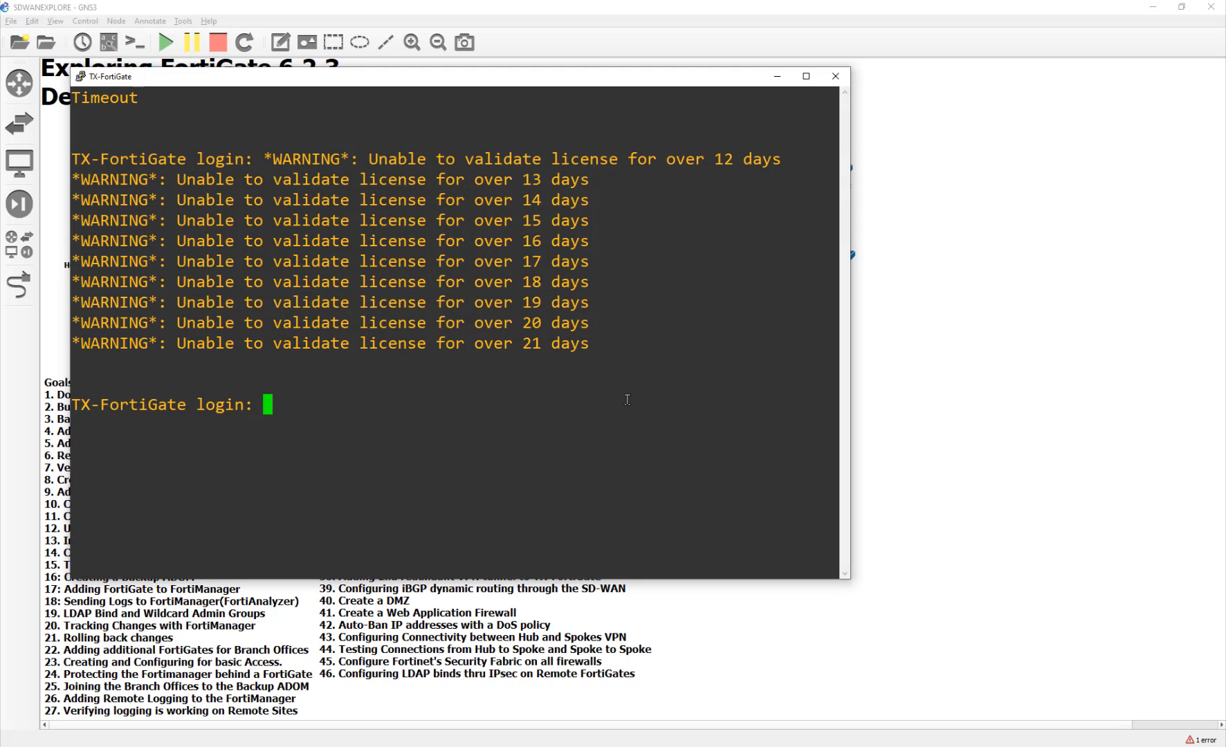
type("admin")
key("Return")
type("********")
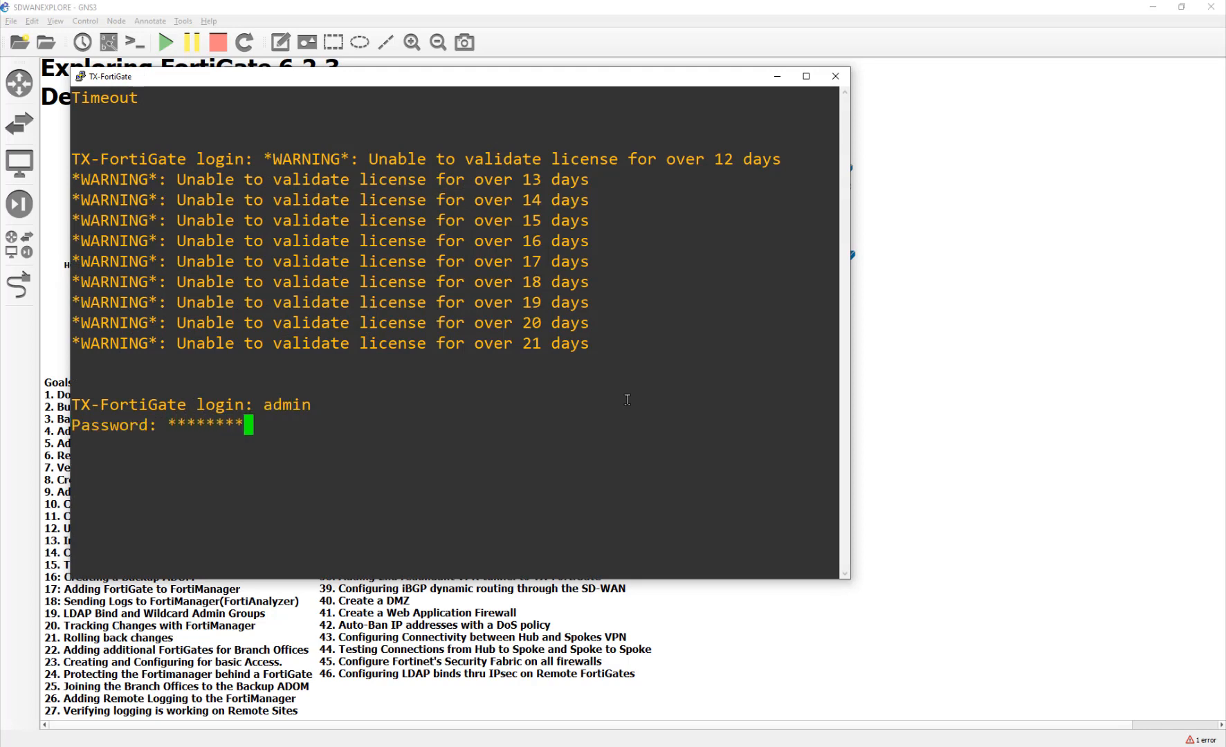
key("Return")
type("get sys sta")
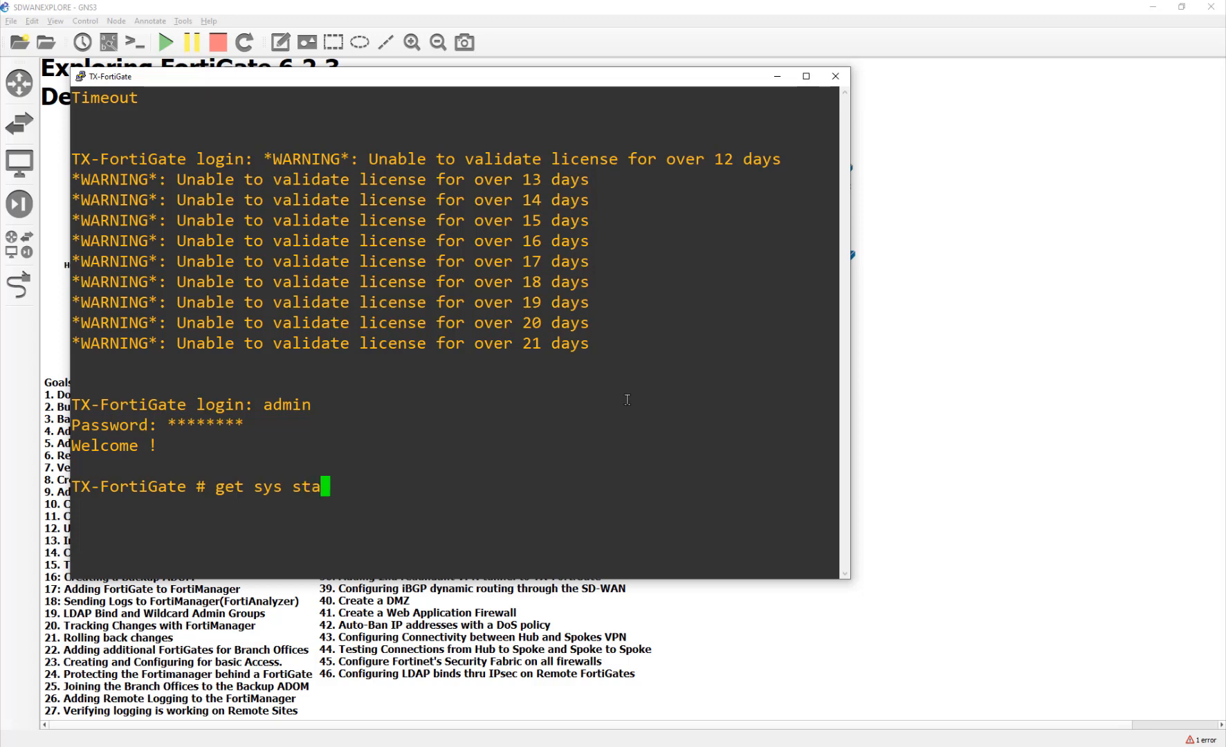
key("Return")
key("space")
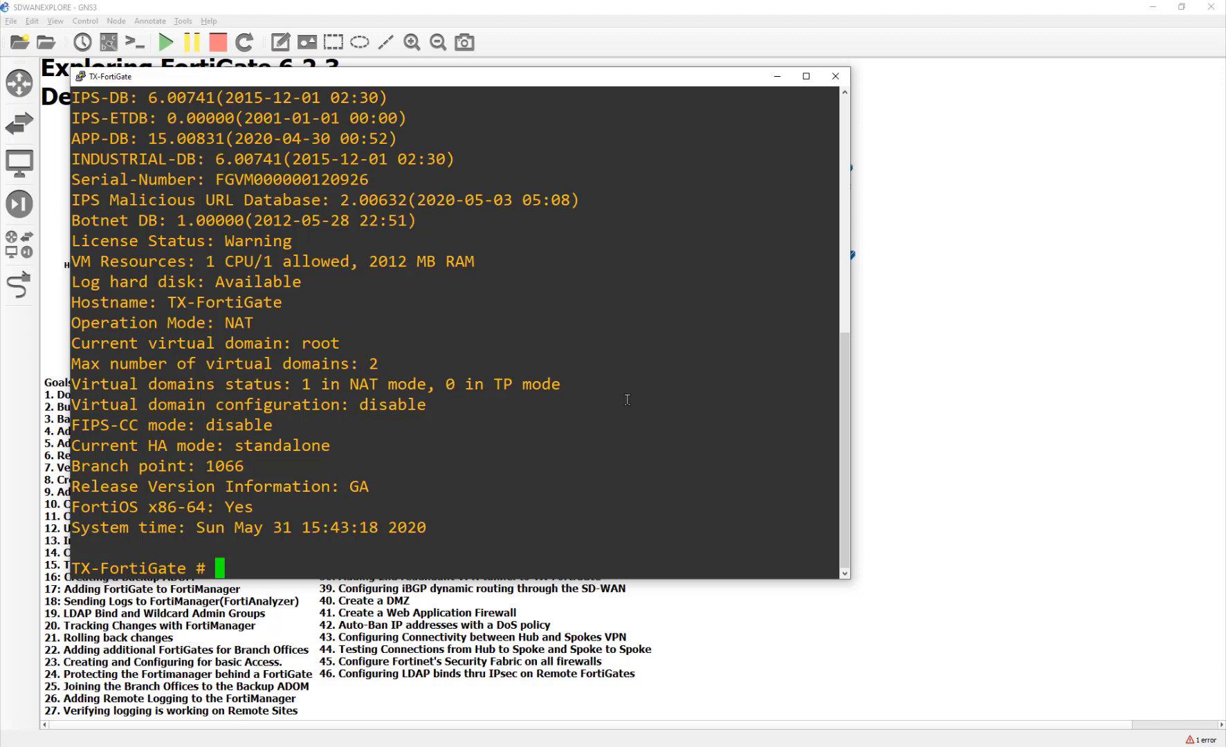
- Under config user ldap, set HQ-DC1's source-ip to 10.3.1.254, commit with end, and close the console
type("config user la")
key("BackSpace")
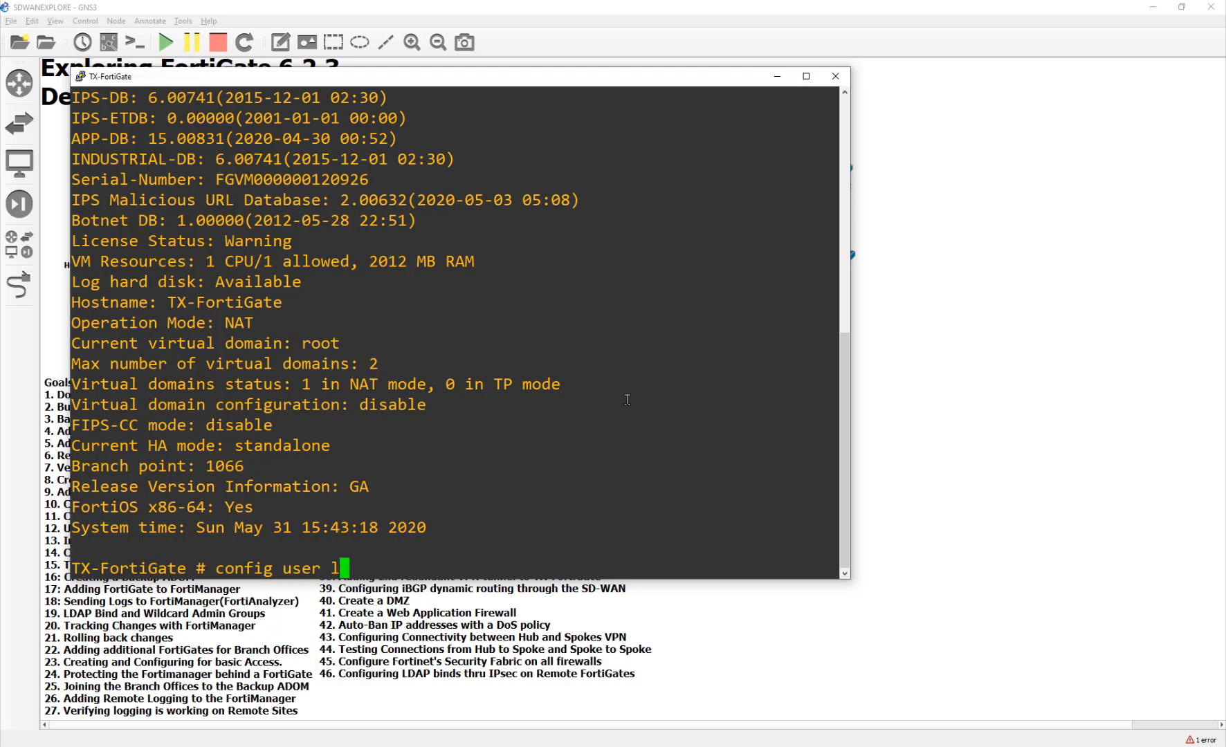
type("dap")
key("Return")
type("show")
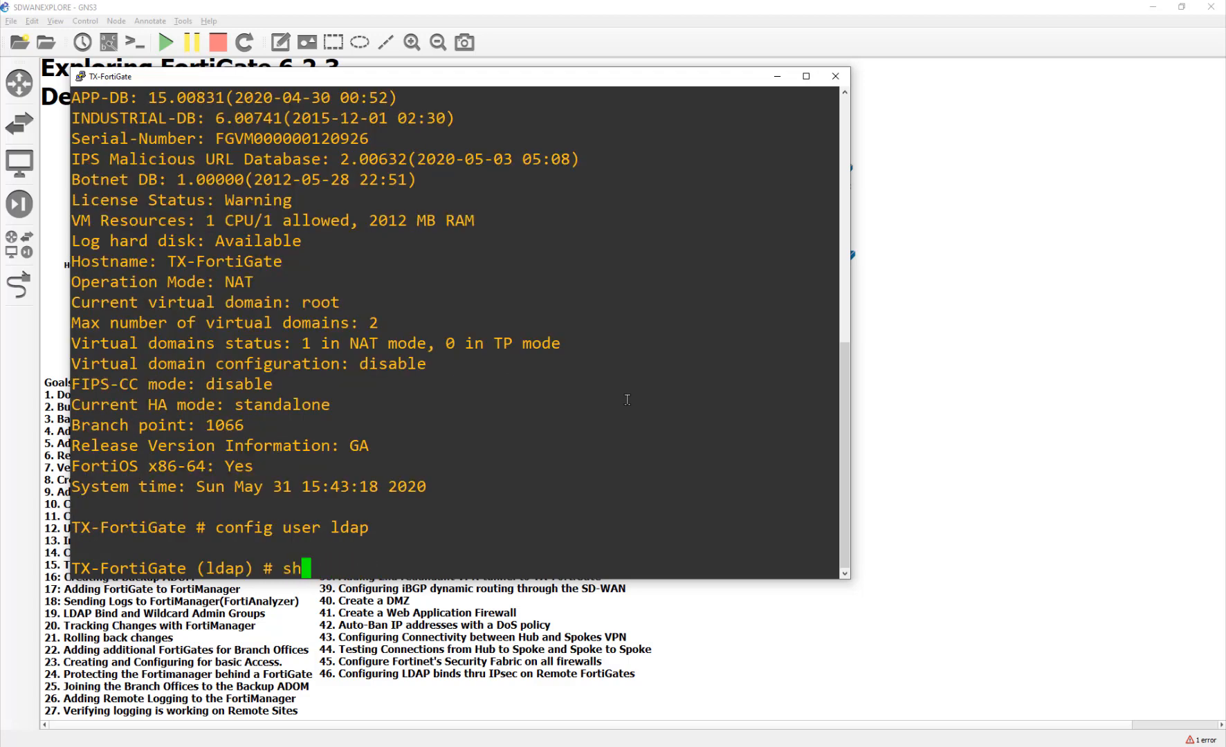
key("Return")
type("edit HQ-DC1")
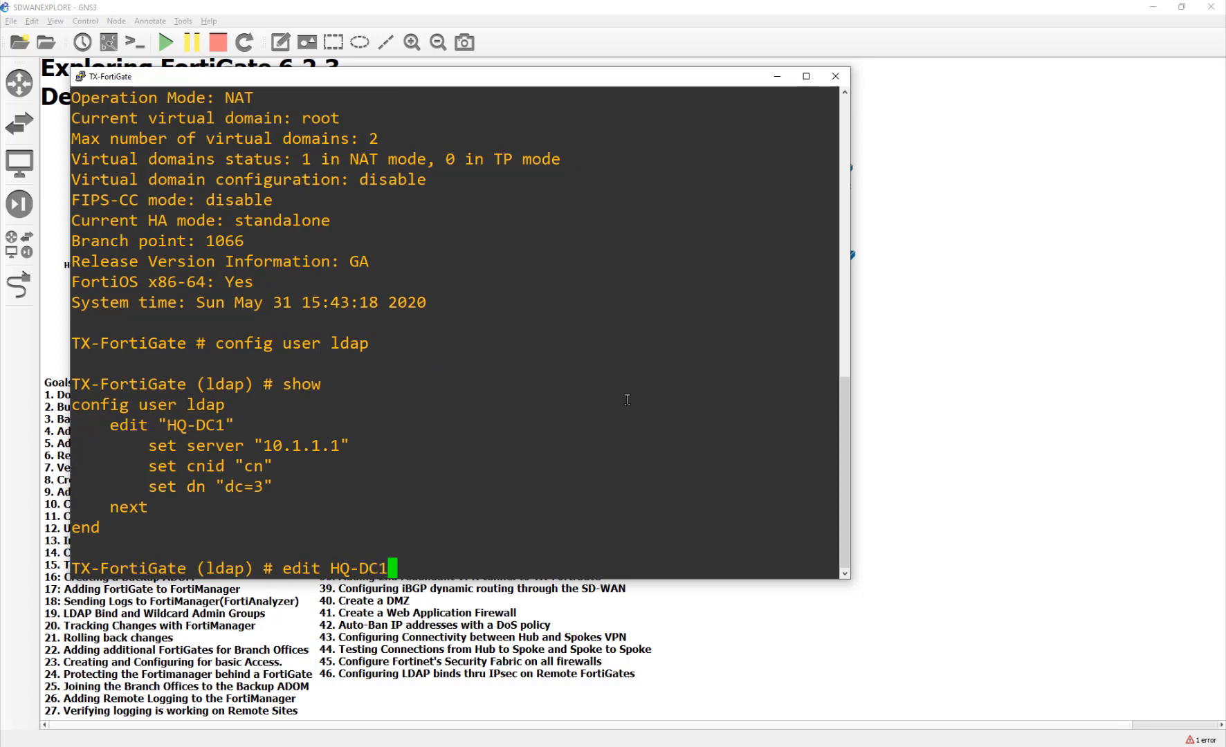
key("Return")
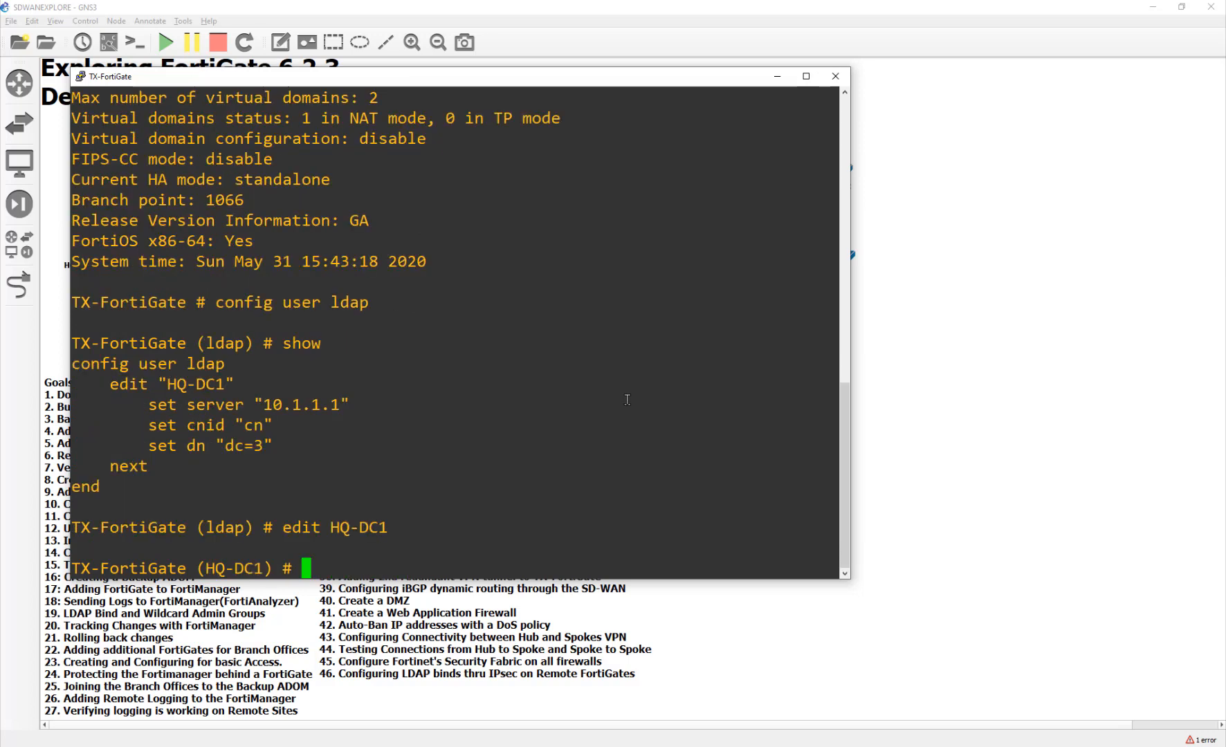
type("set source-ip 10")
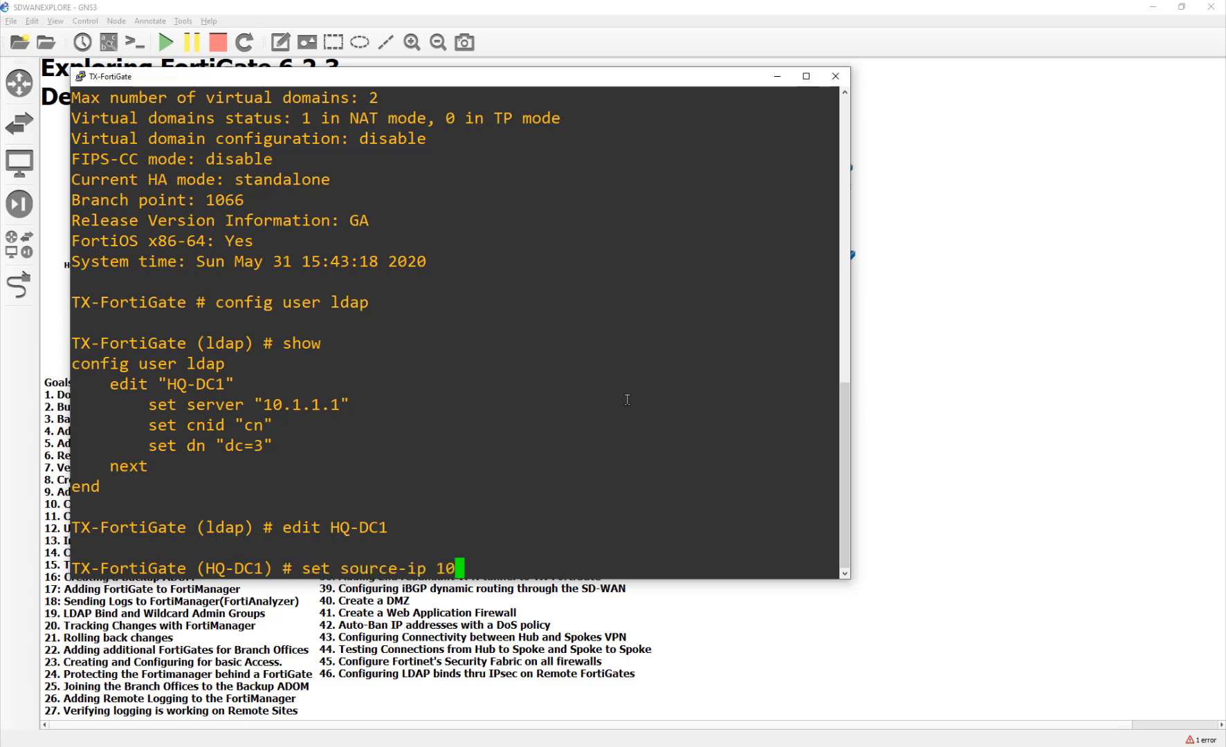
type(".3.1.254")
key("Return")
type("end")
key("Return")
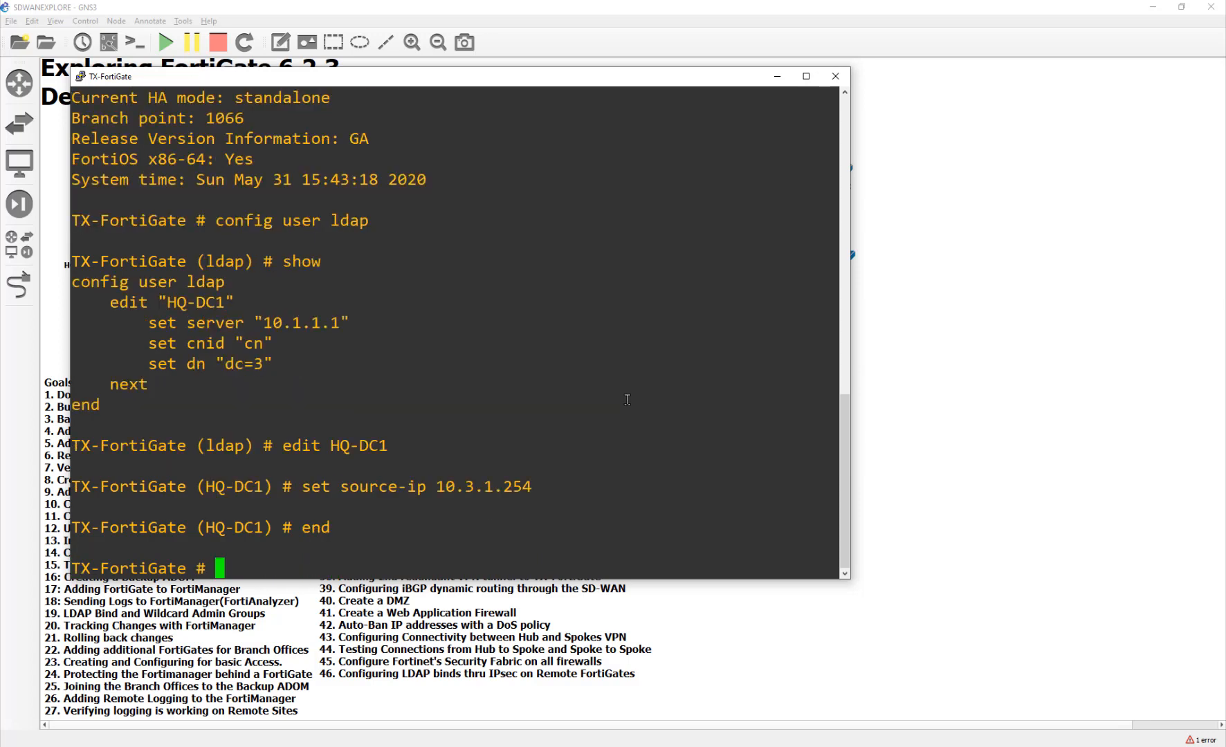
left_click(835, 76)
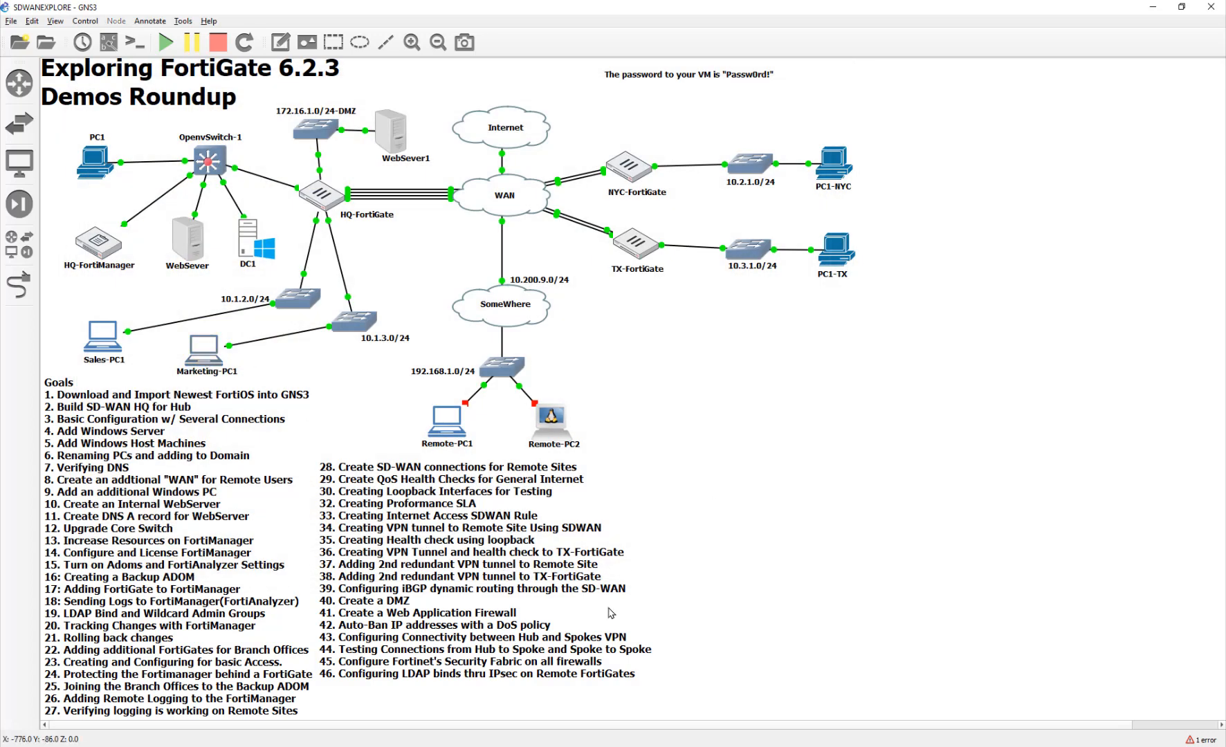
- Reopen HQ-DC1, clear the wrong distinguished name, and set Regular bind with the service account credentials
key("alt+Tab")
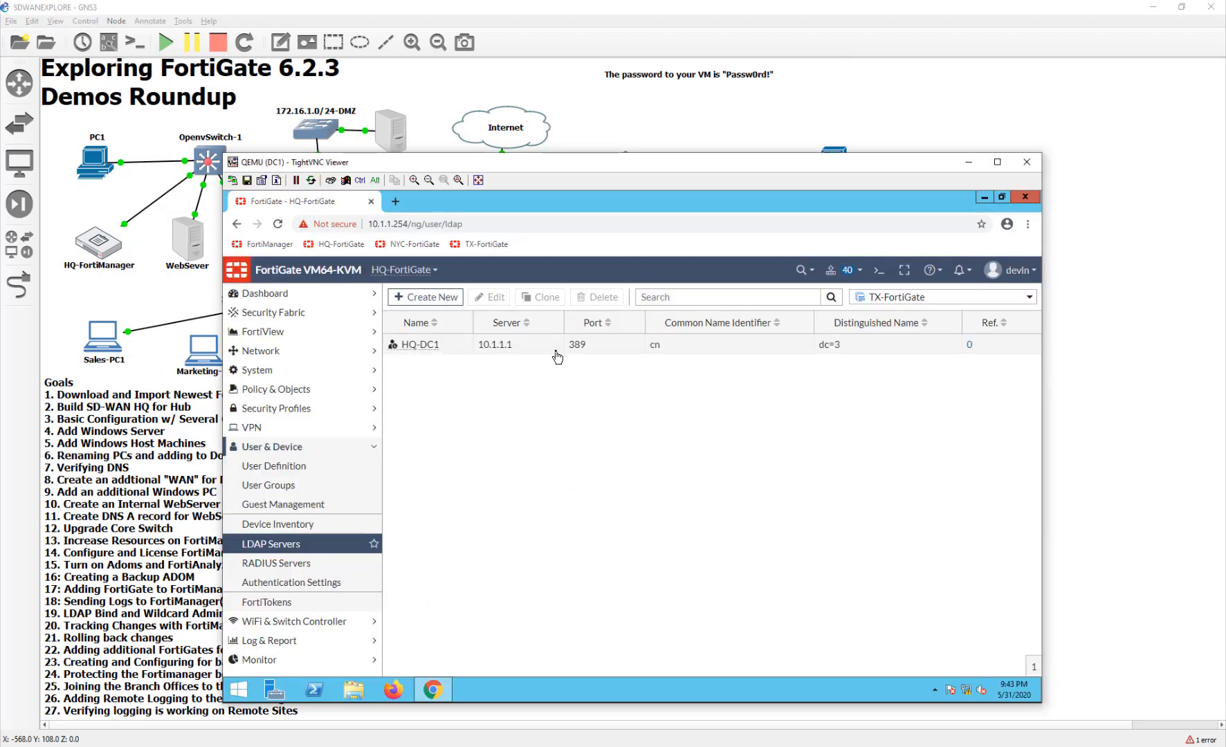
double_click(552, 348)
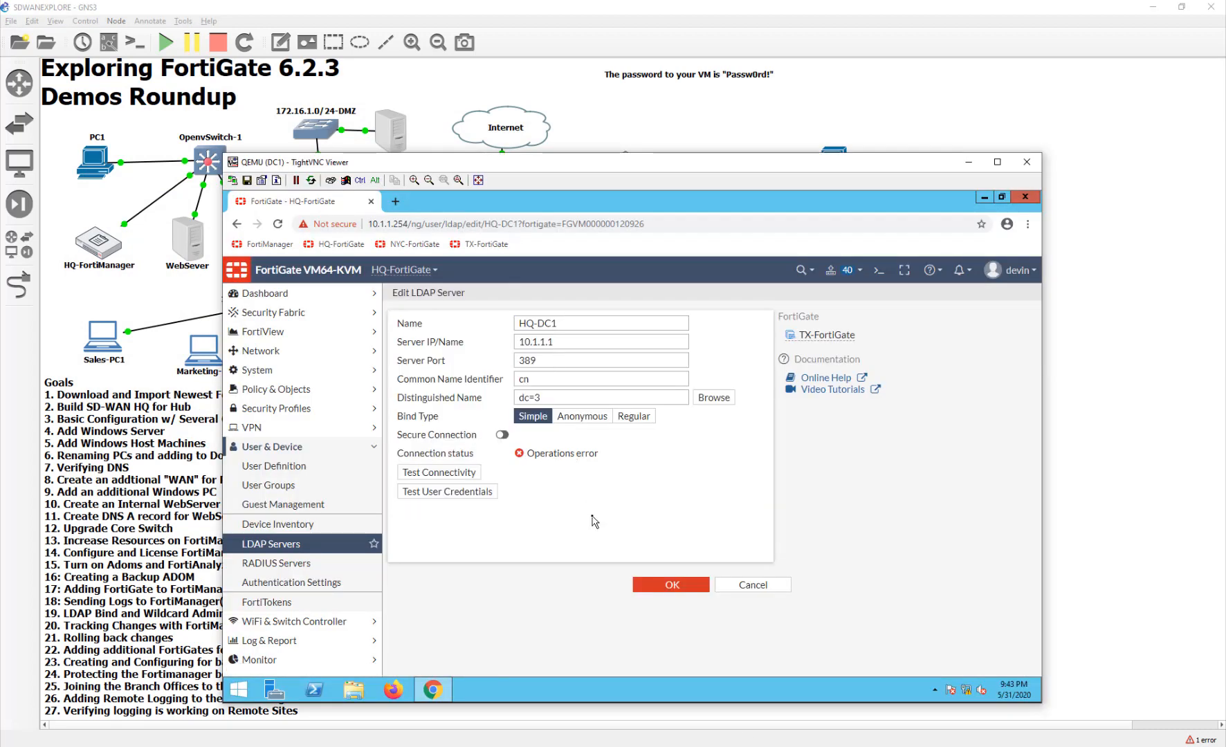
left_click(627, 418)
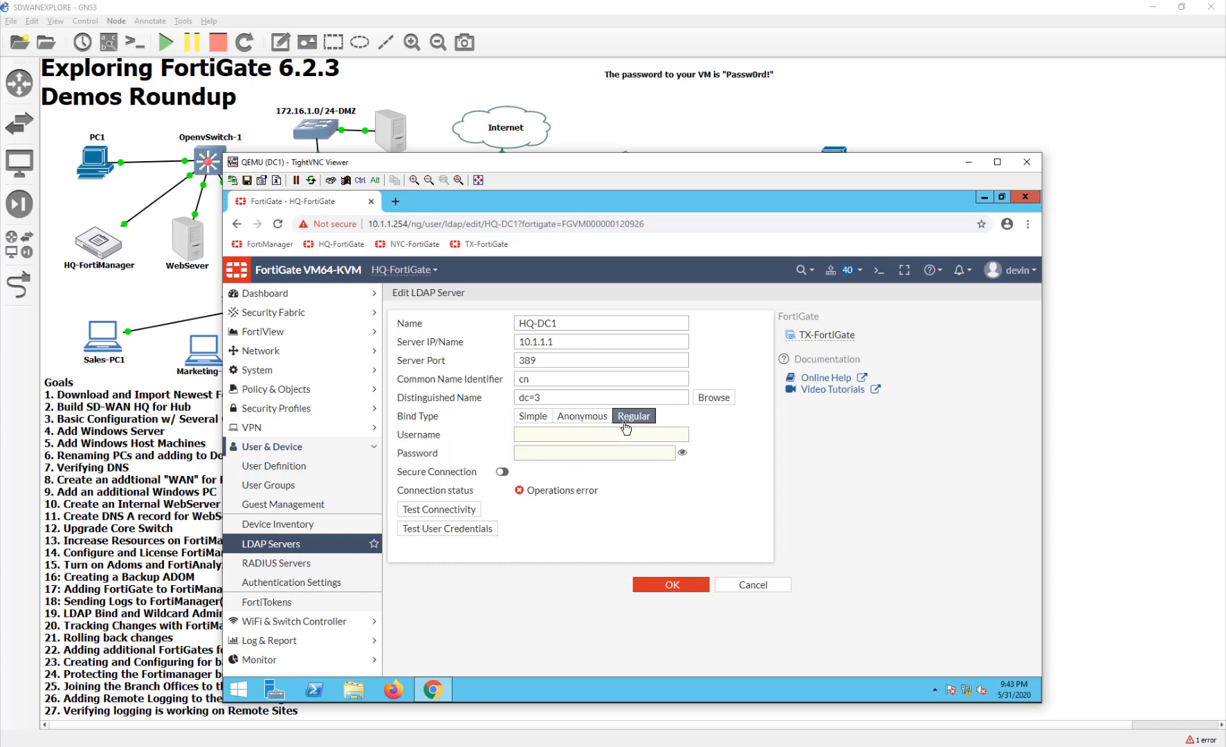
left_click_drag(607, 398, 360, 397)
key("BackSpace")
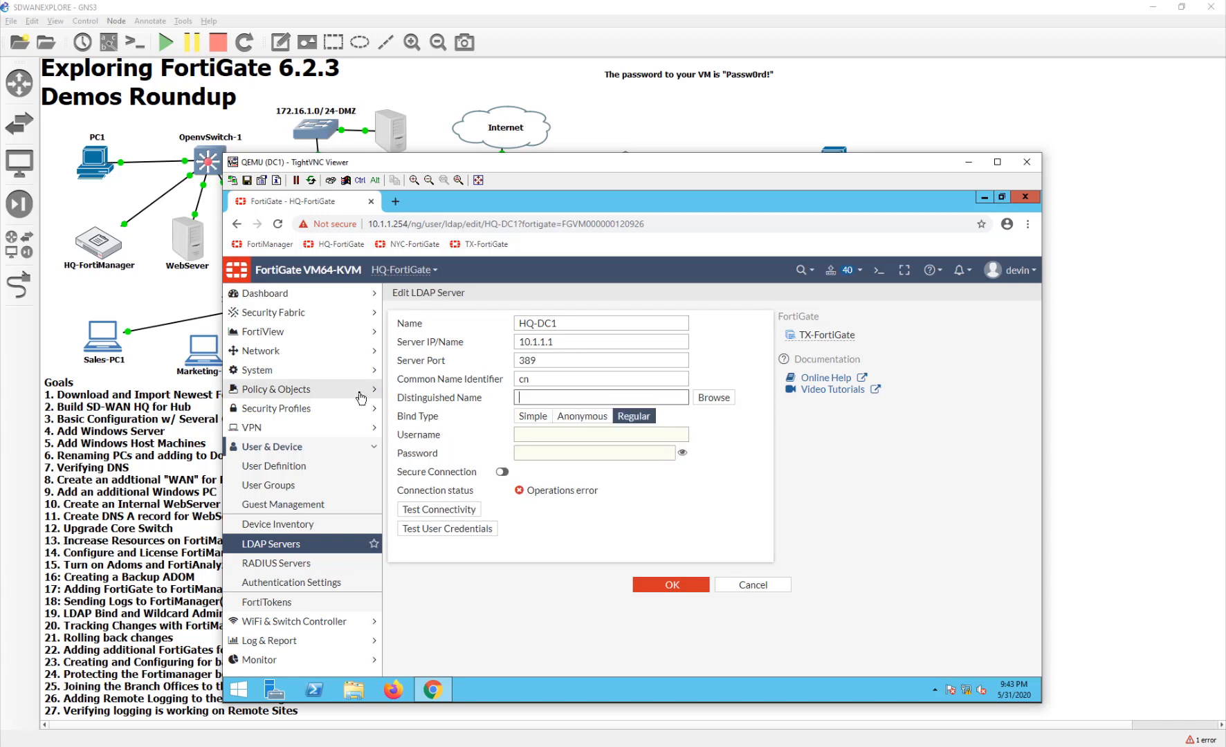
left_click(528, 436)
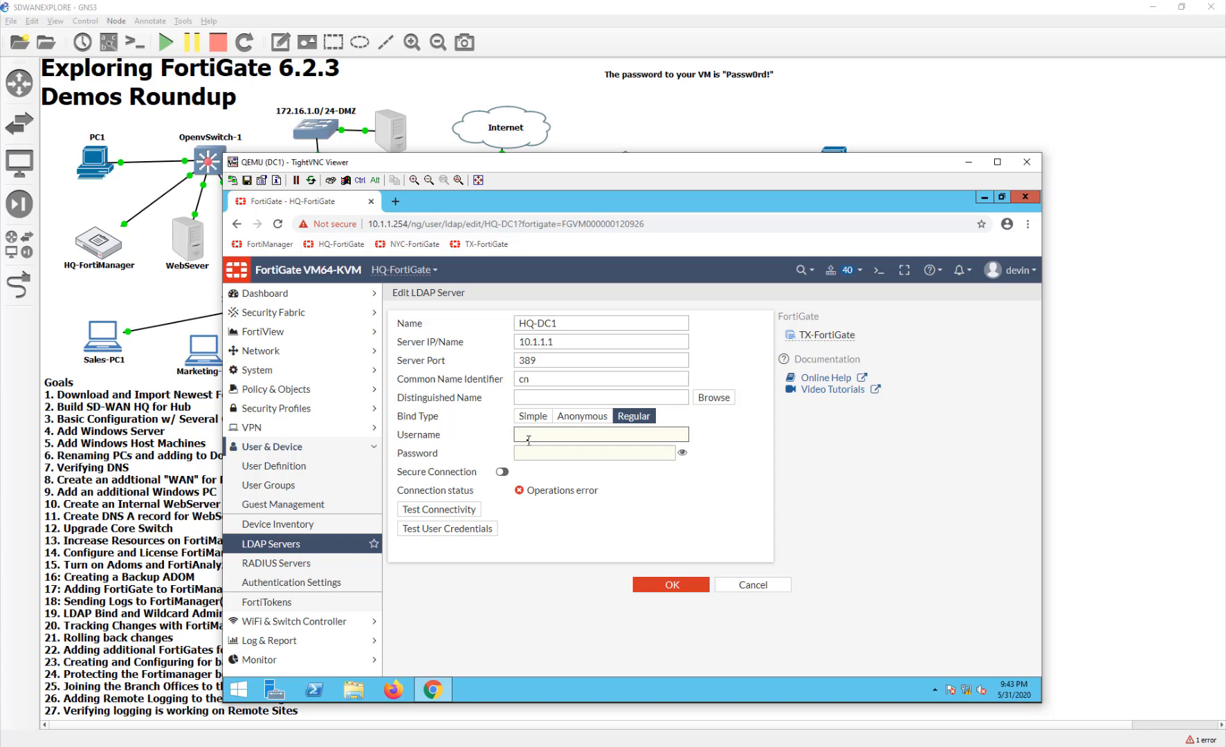
type("HQadmin")
key("Tab")
key("shift+Tab")
type("HA")
key("BackSpace")
type("QW")
key("Tab")
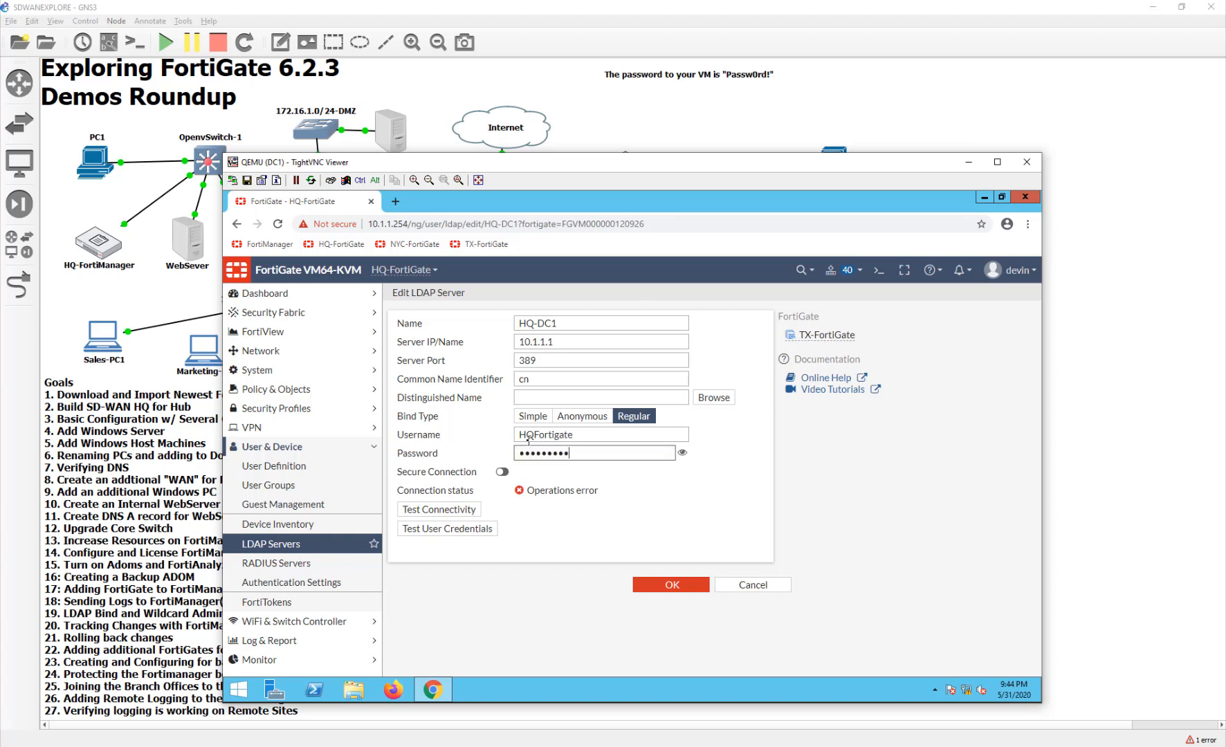
- Test connectivity, set distinguished name dc=itninja,dc=lab from the directory browser, and save
left_click(477, 514)
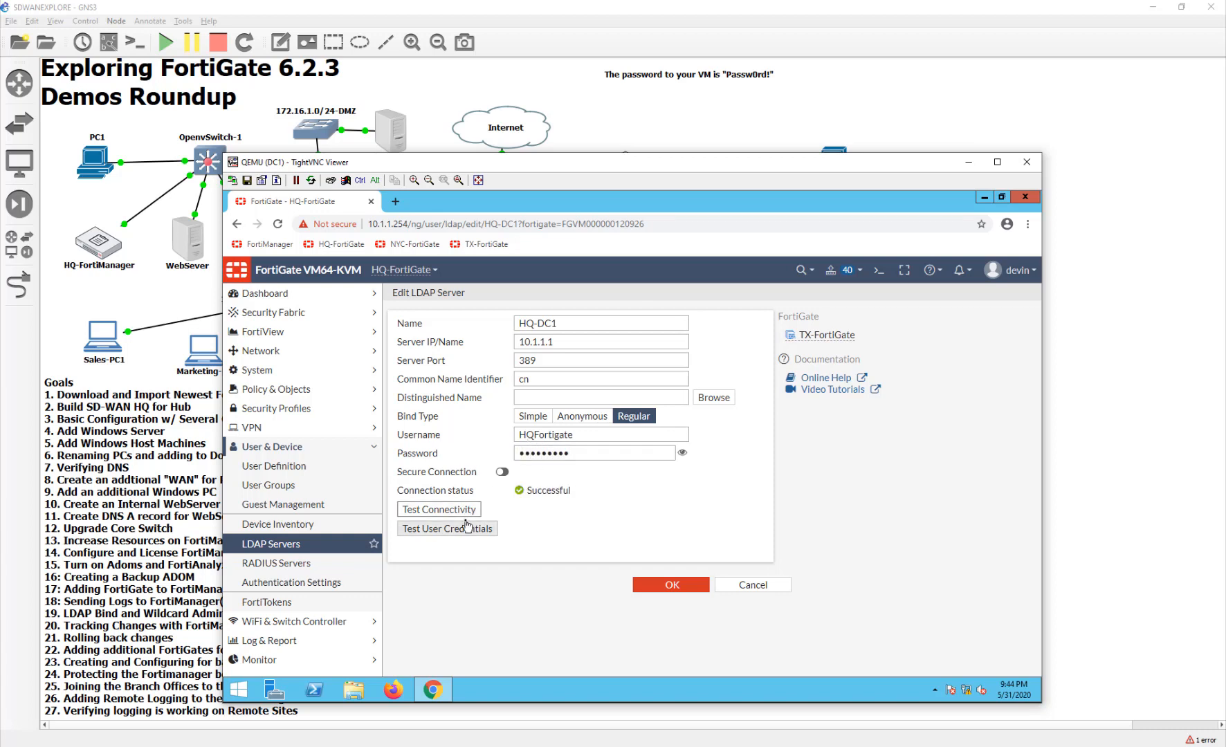
left_click(713, 397)
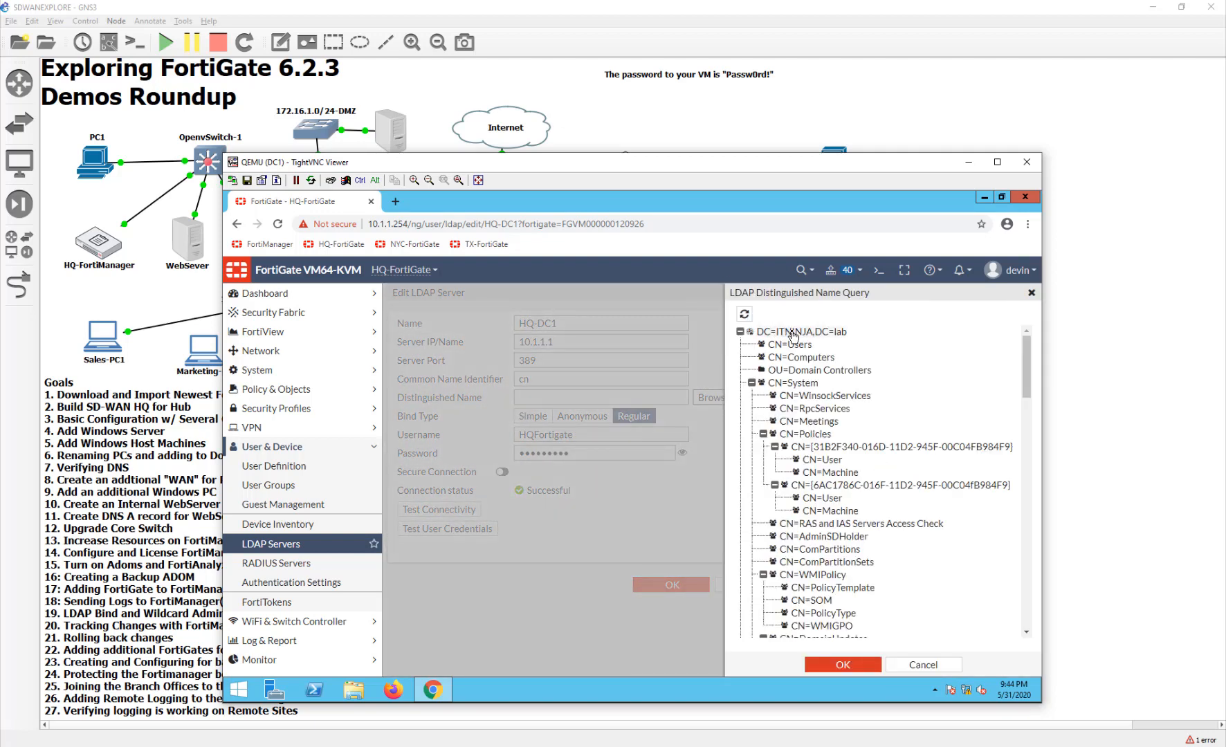
left_click(847, 665)
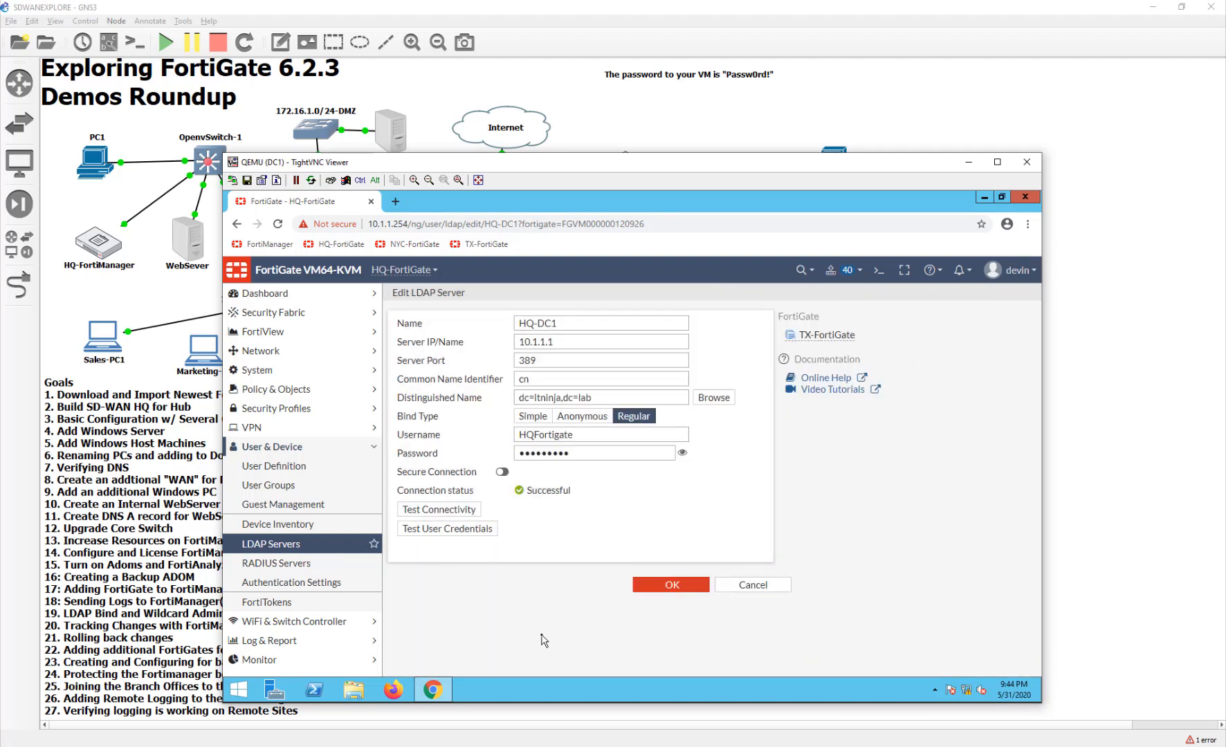
left_click(703, 589)
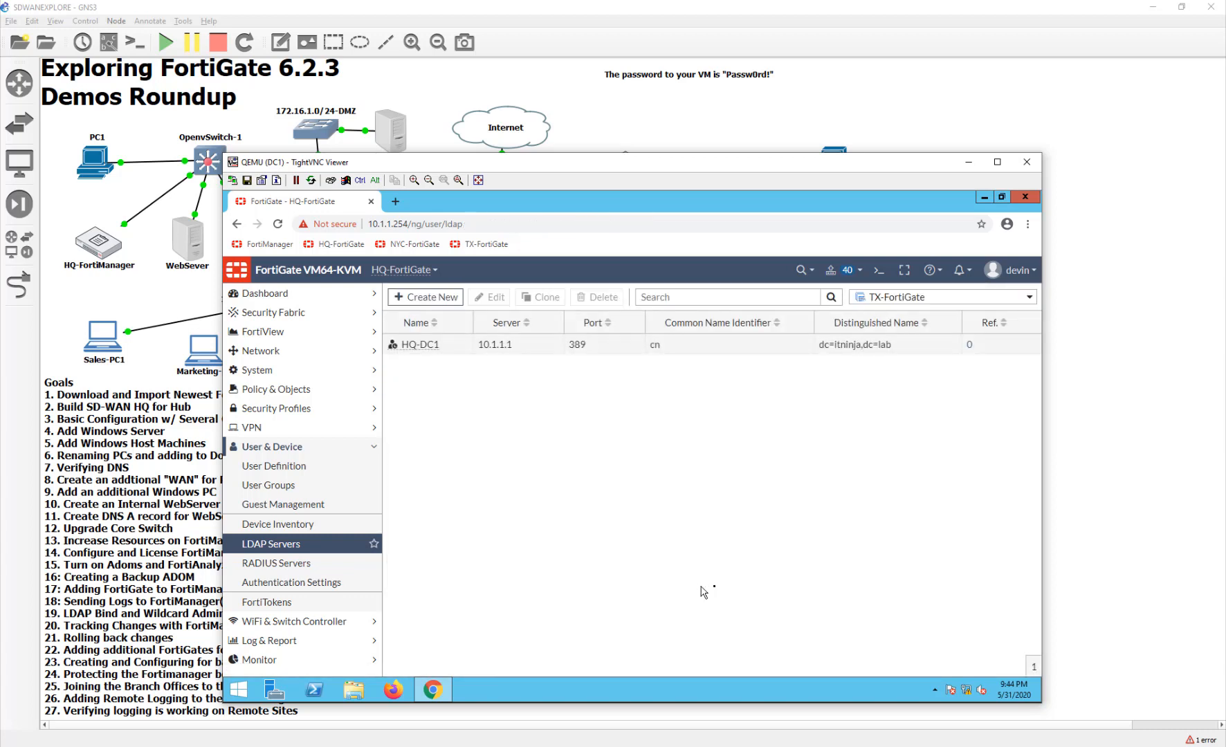
- Open and close the CLI console, view User Groups, then close the DC1 viewer
mouse_move(914, 299)
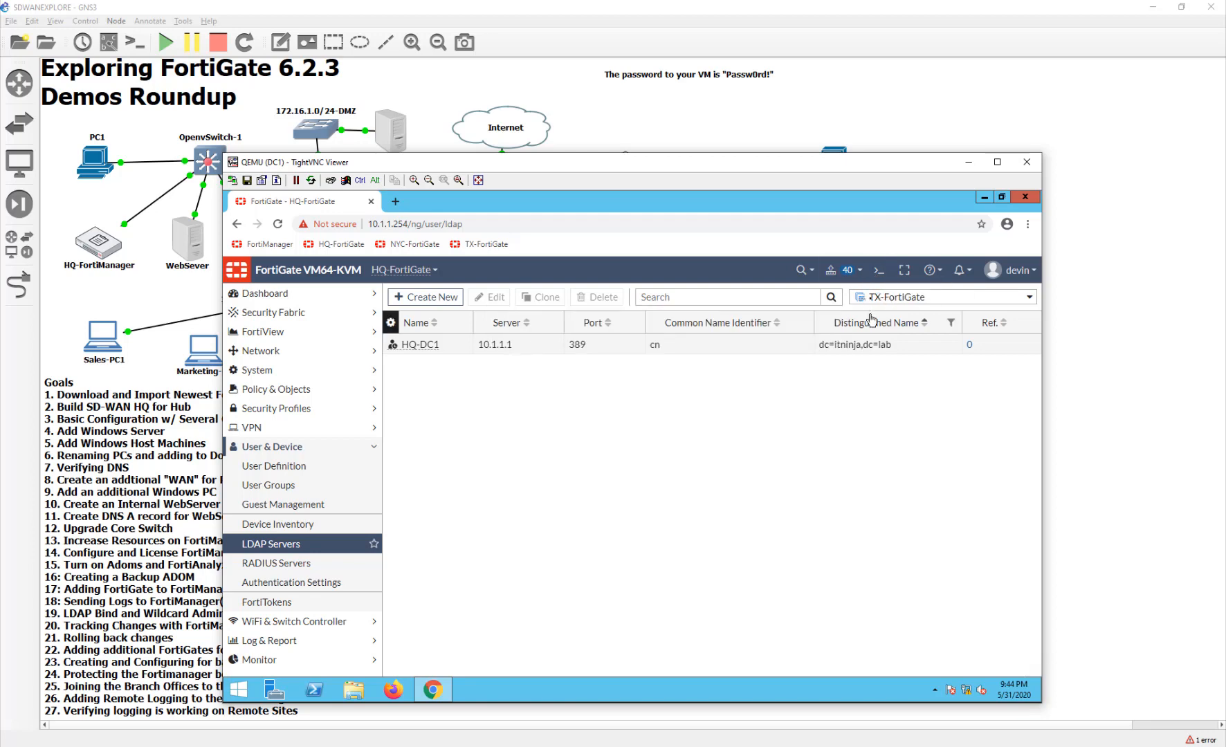
left_click(876, 272)
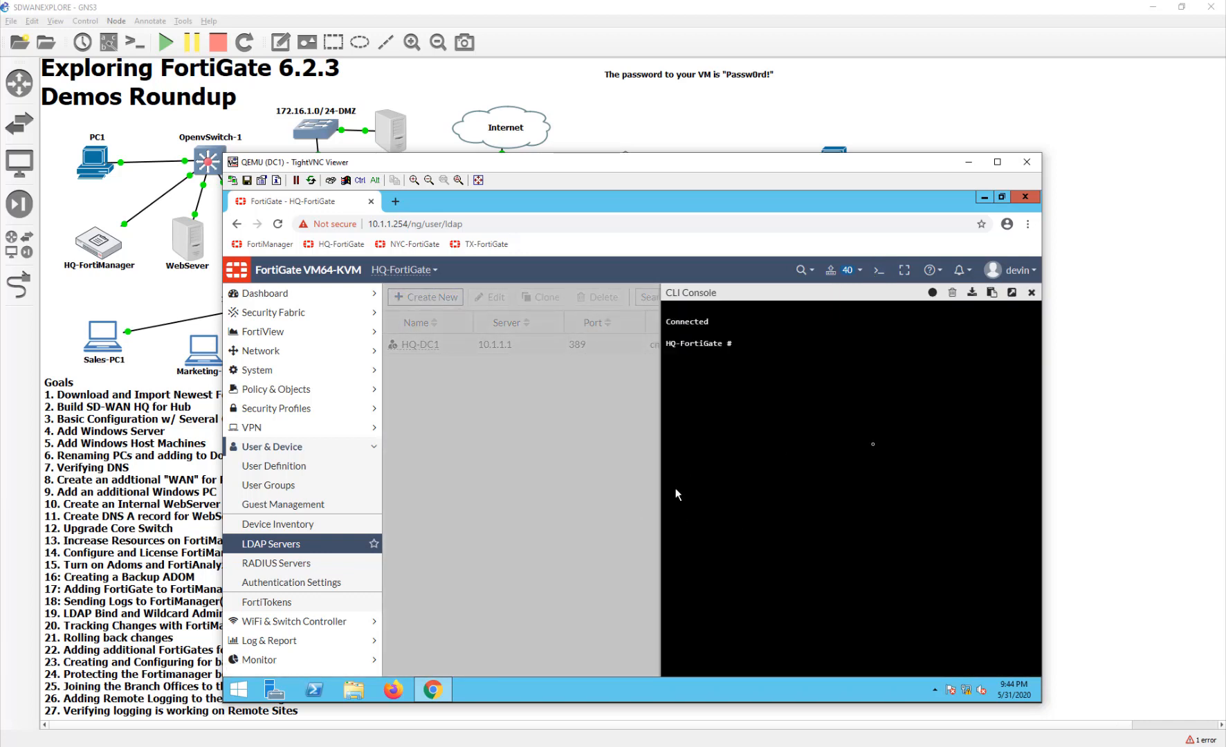
left_click(1032, 292)
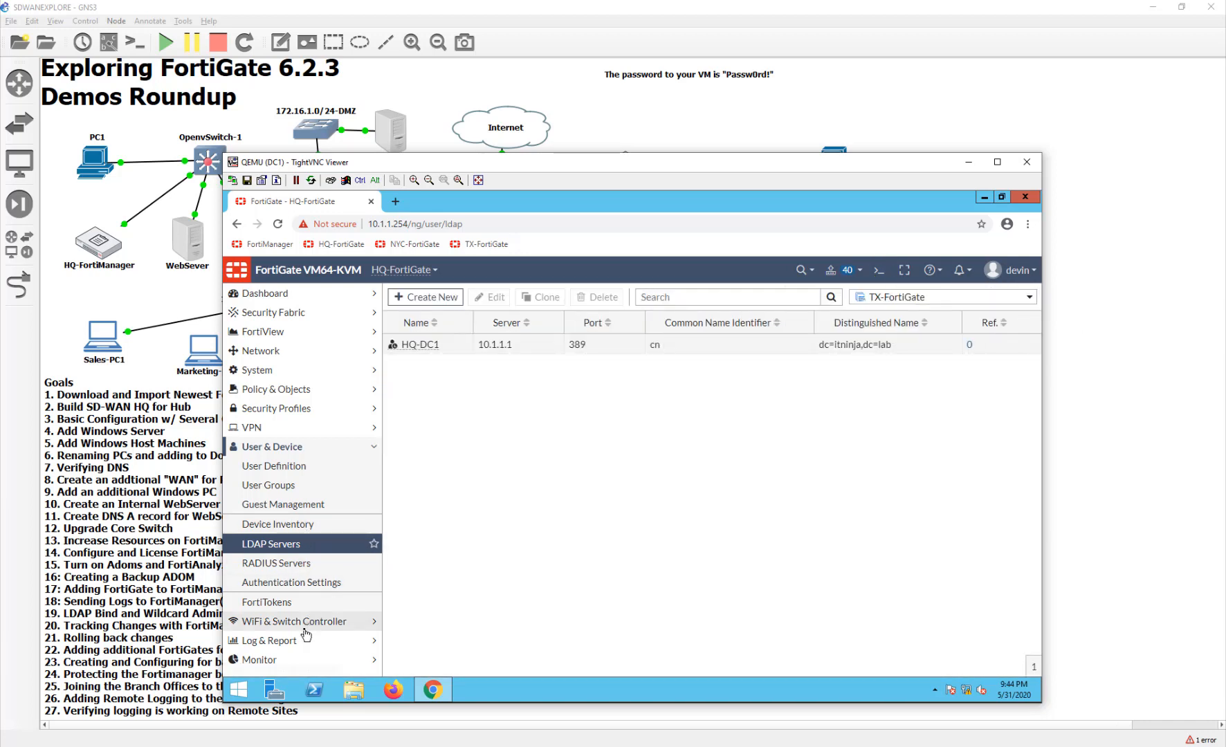
left_click(328, 485)
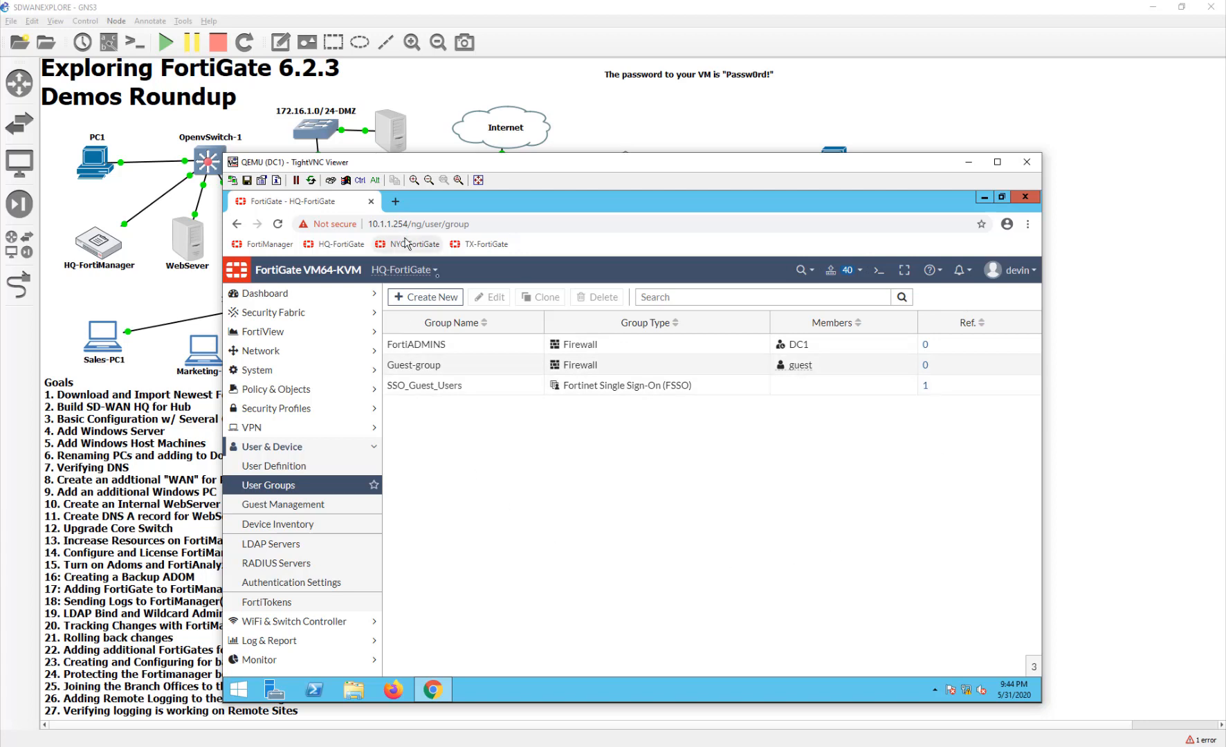
left_click(1027, 162)
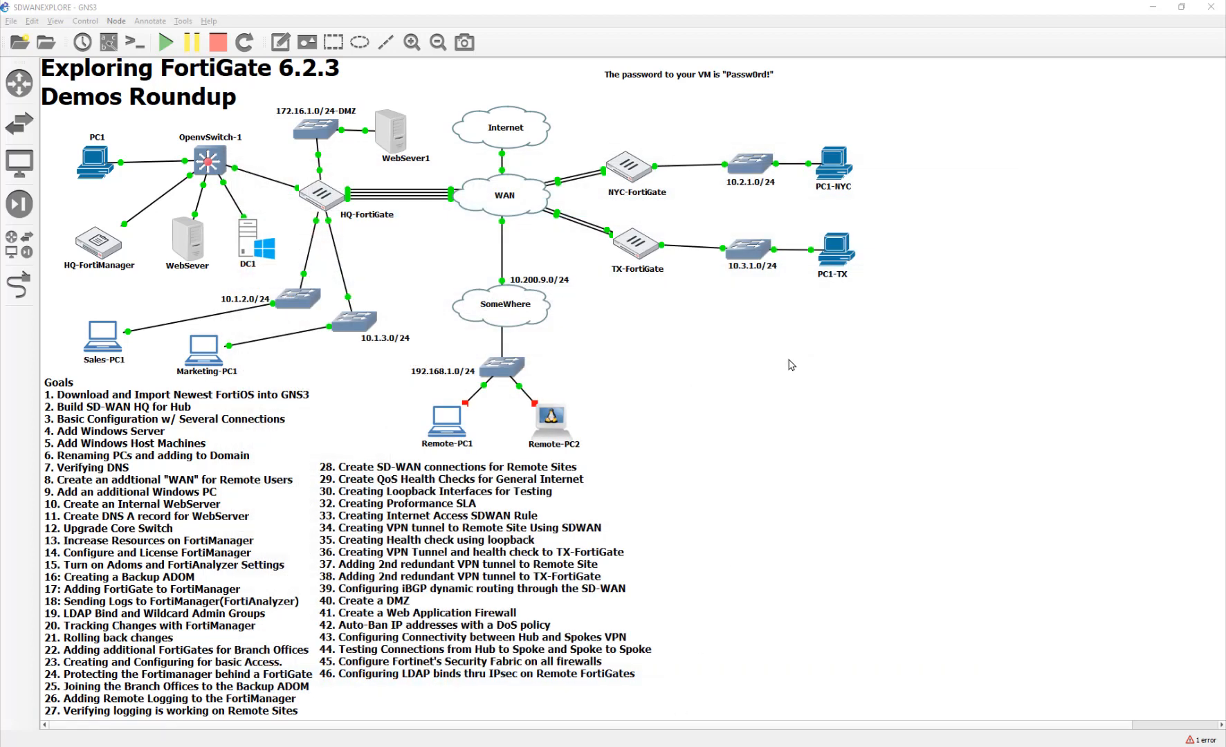
- From the TX PC, log into TX-FortiGate's GUI as admin and go to User & Device > User Groups
double_click(845, 230)
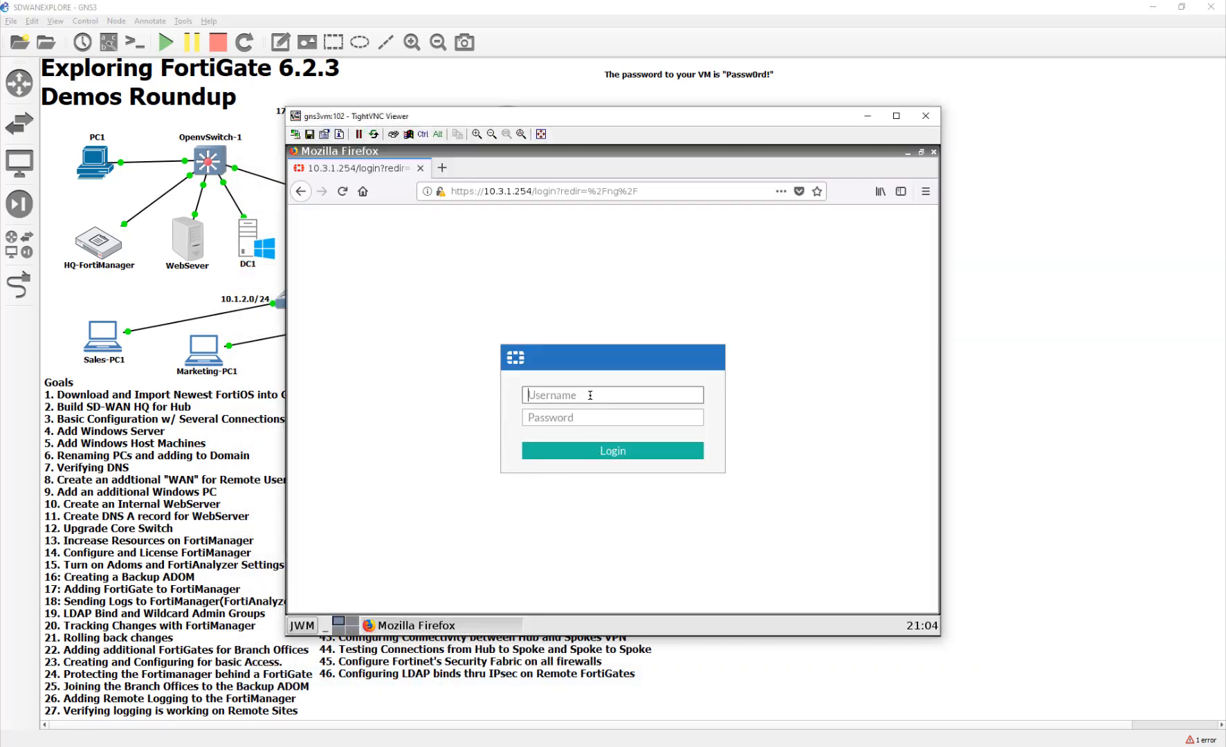
type("admin")
key("Tab")
type("Passw0rd!")
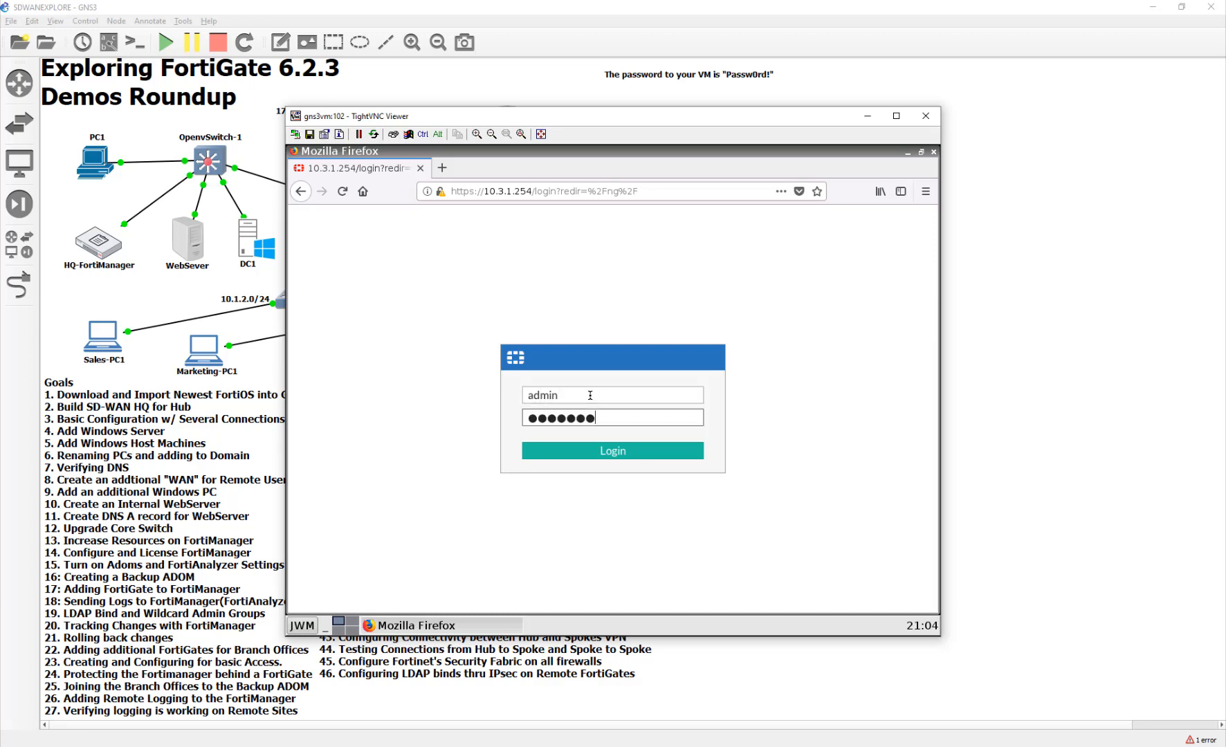
key("Return")
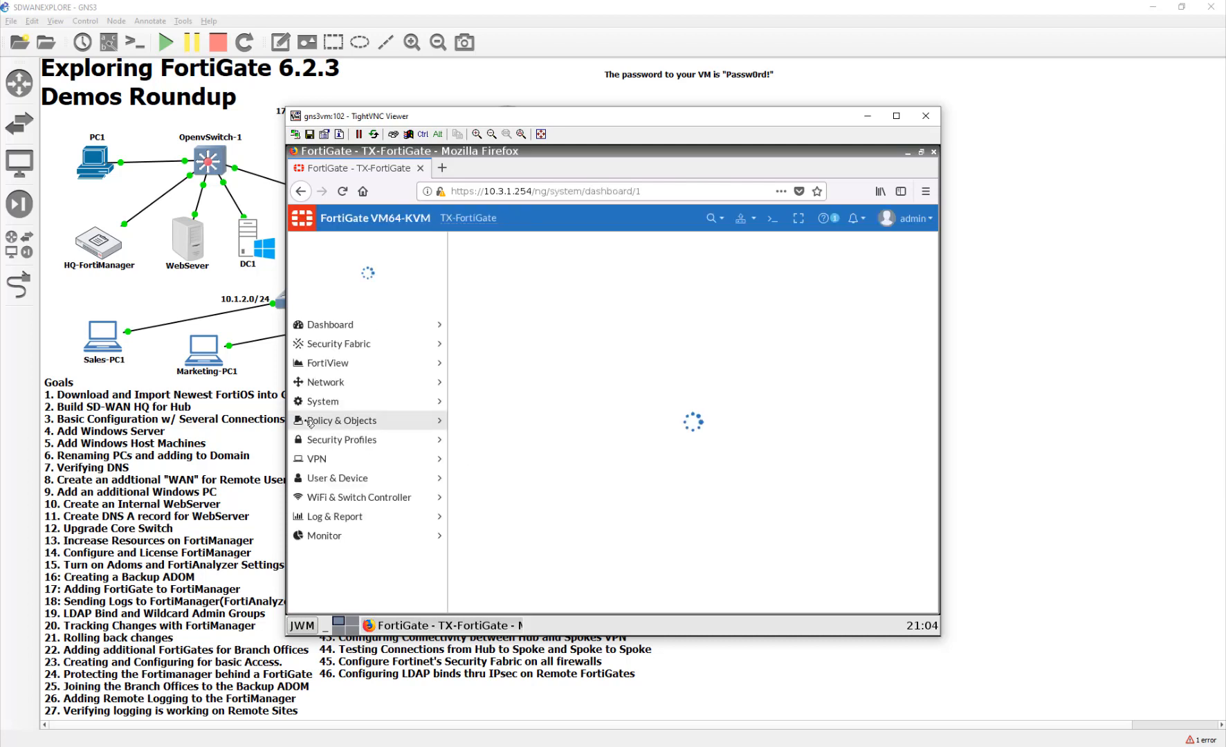
left_click(337, 472)
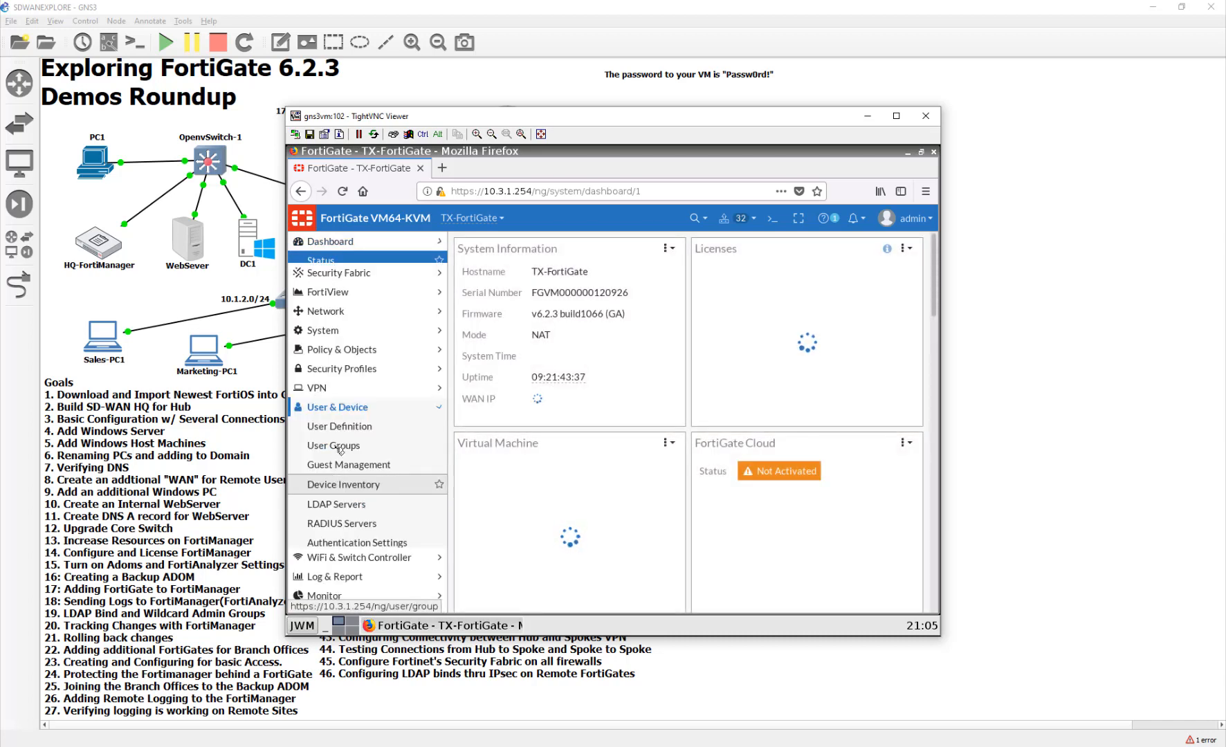
left_click(339, 447)
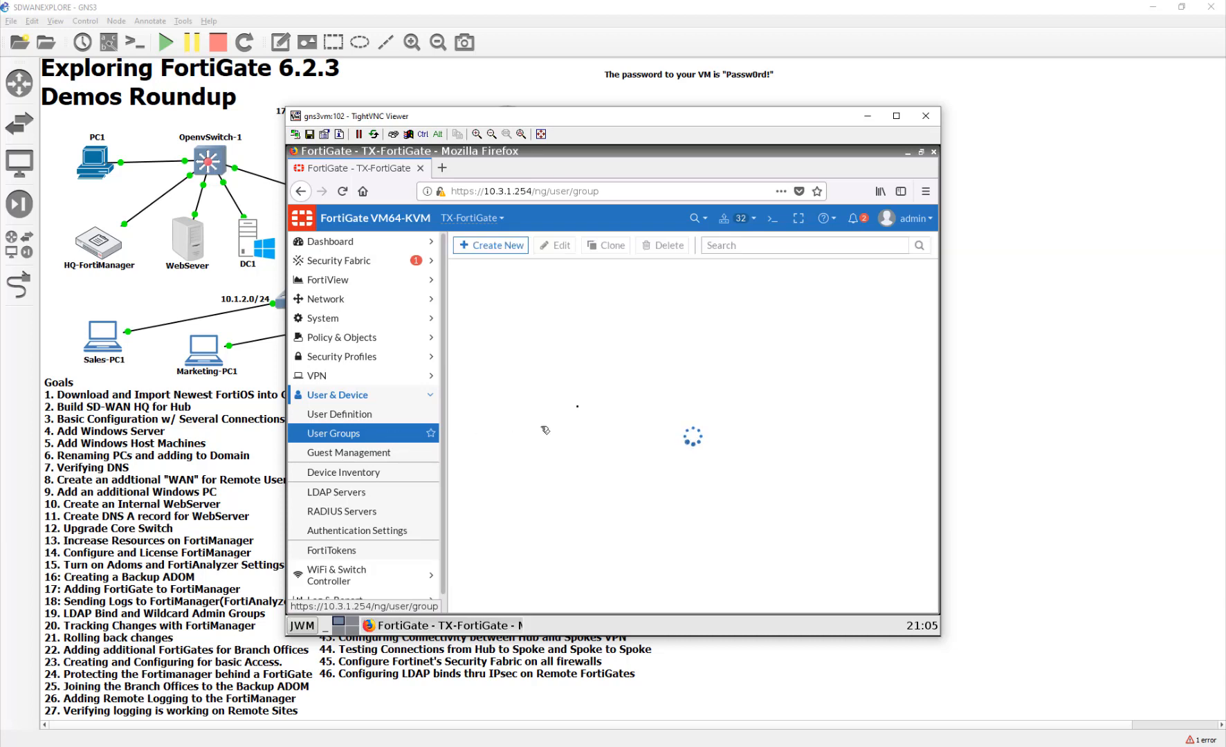
- Start a new Firewall user group named FortiADMINs
left_click(511, 246)
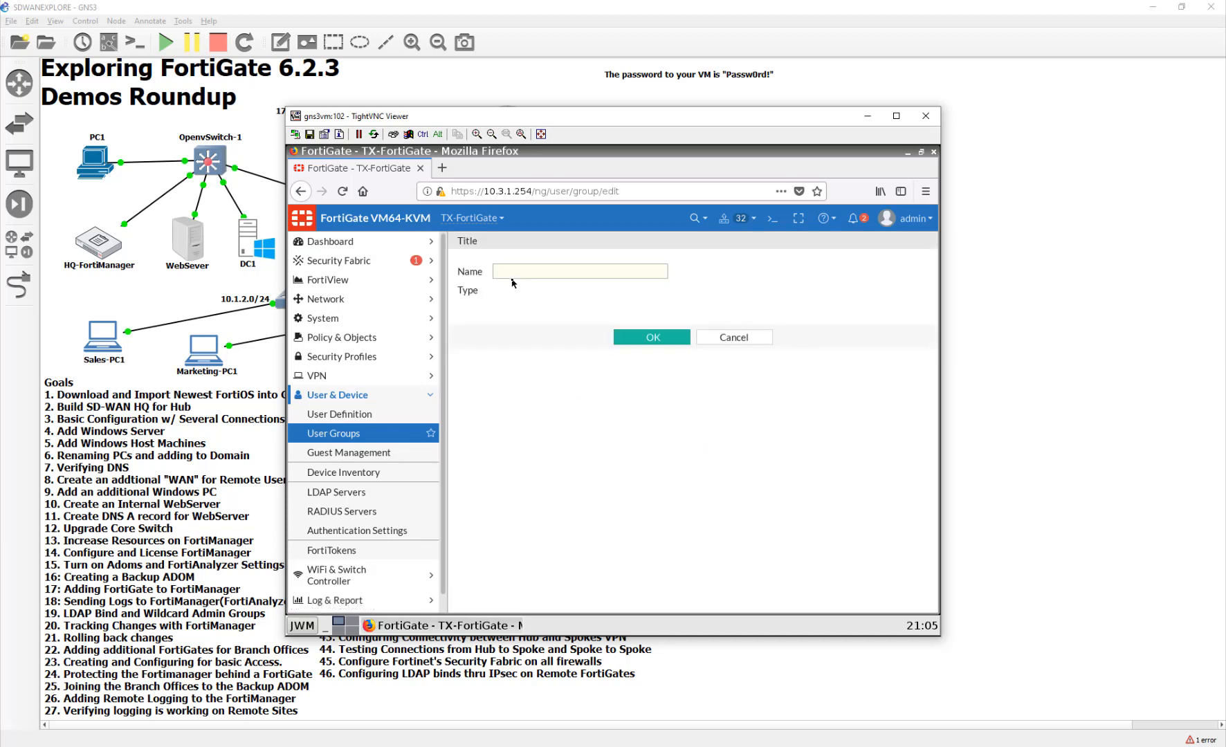
left_click(608, 272)
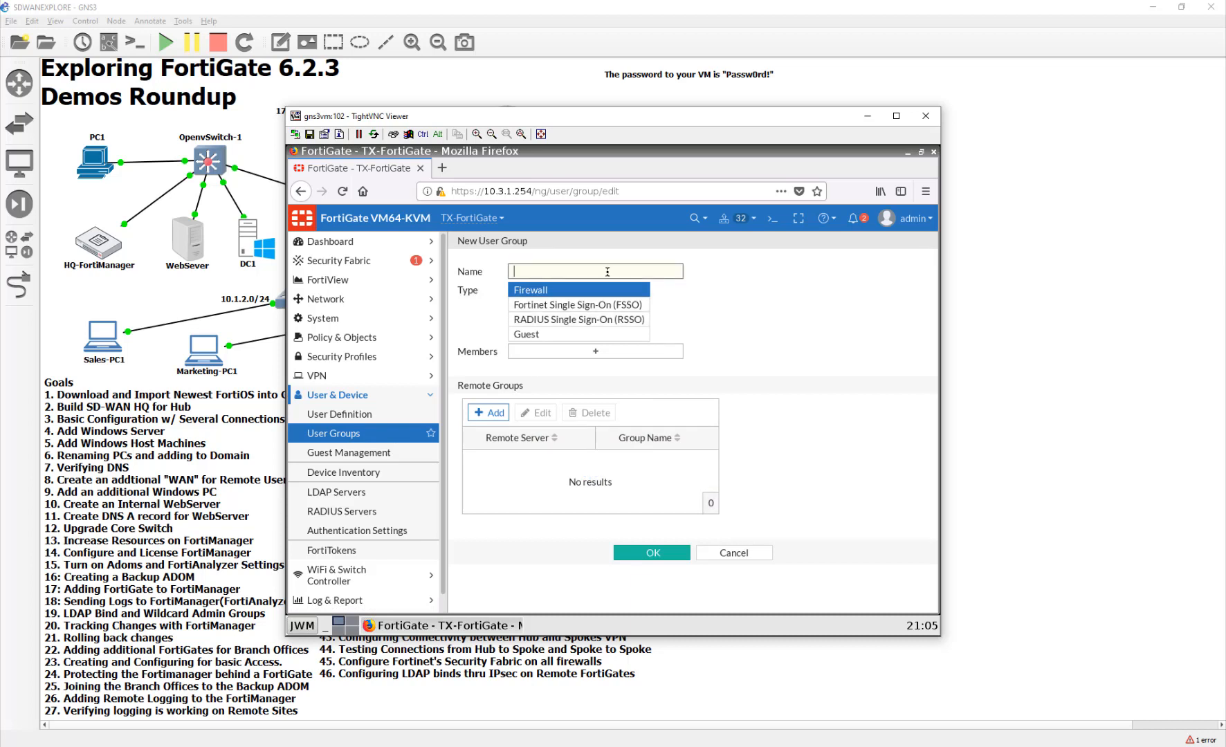
type("FortiADMINs")
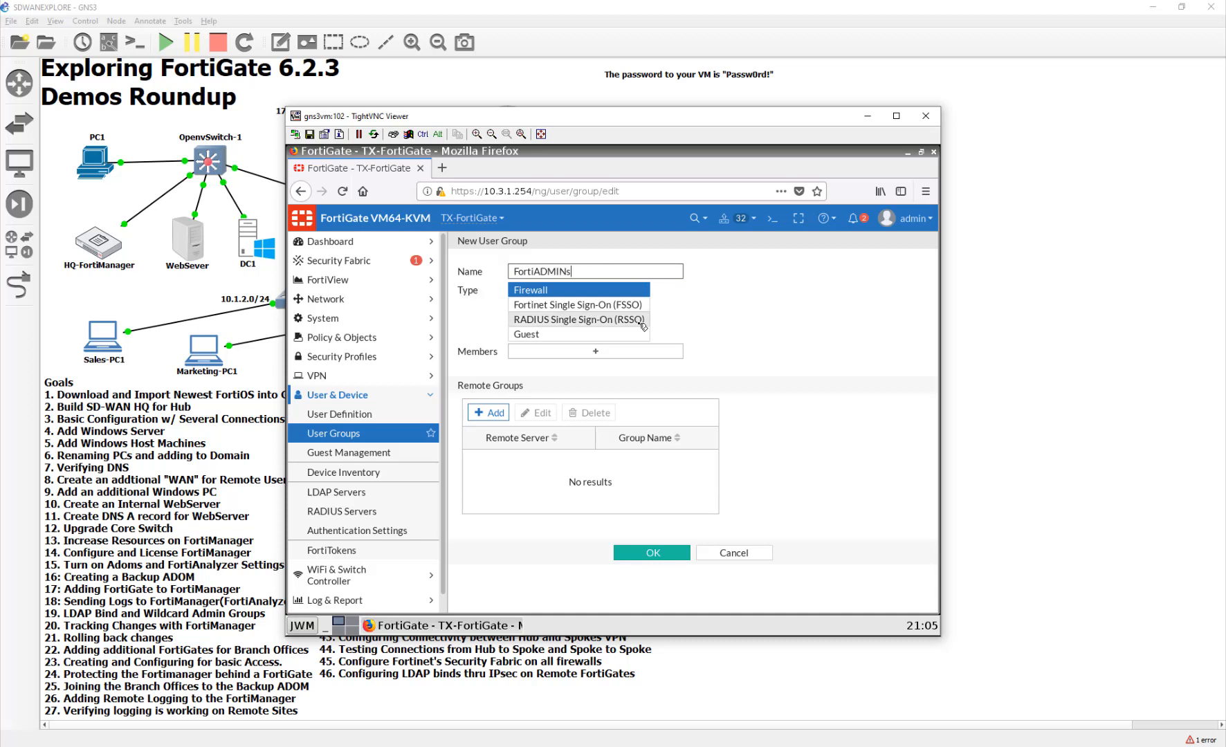
left_click(633, 358)
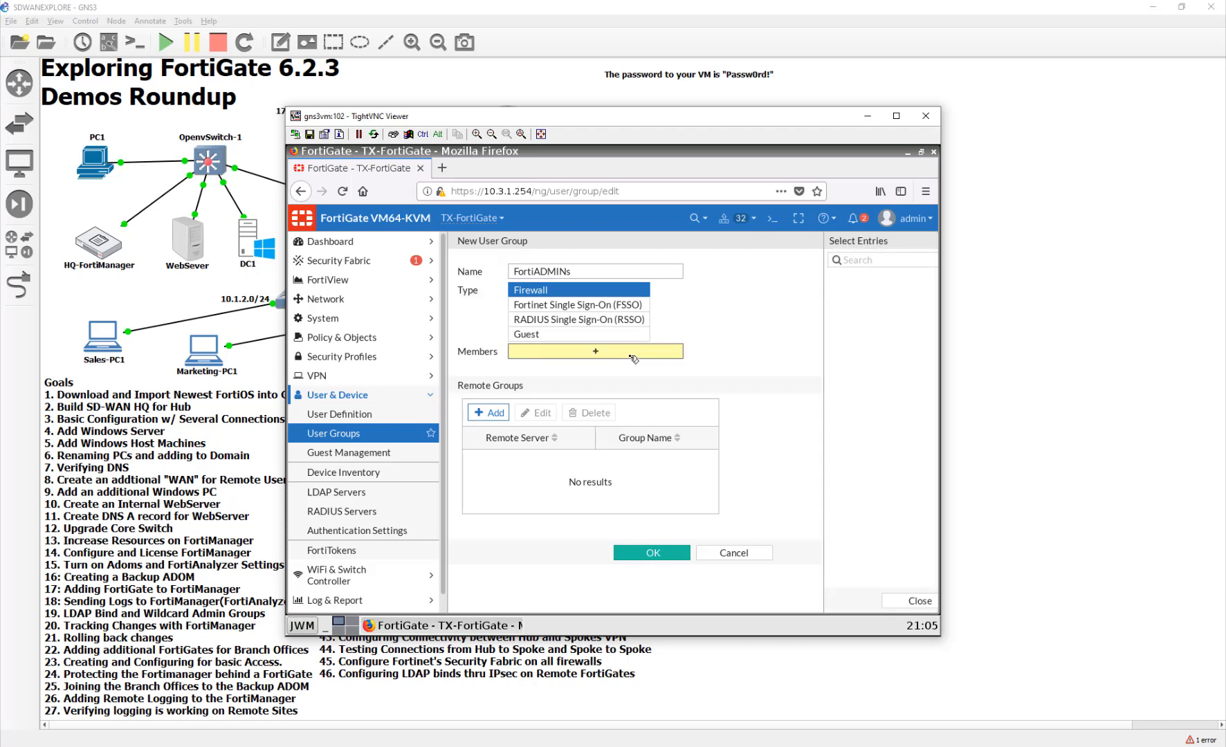
- Add remote group FortiADMINS from LDAP server HQ-DC1 and save the user group
left_click(494, 413)
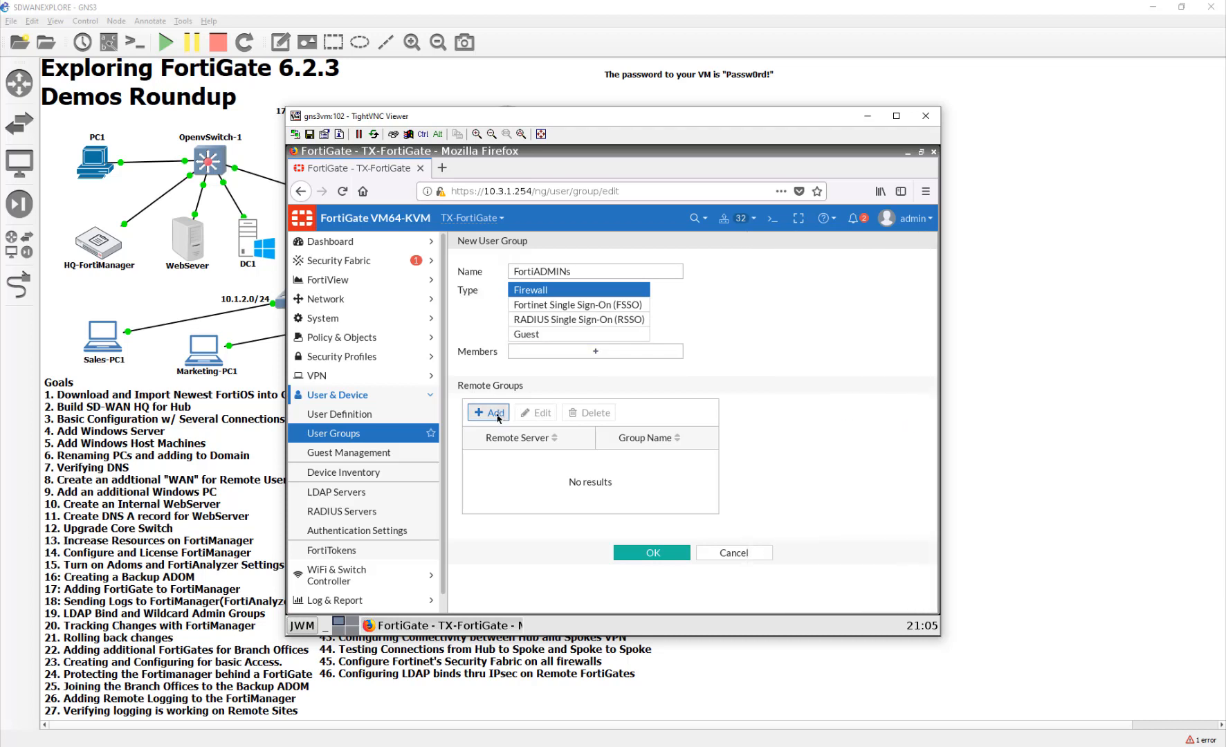
left_click(609, 267)
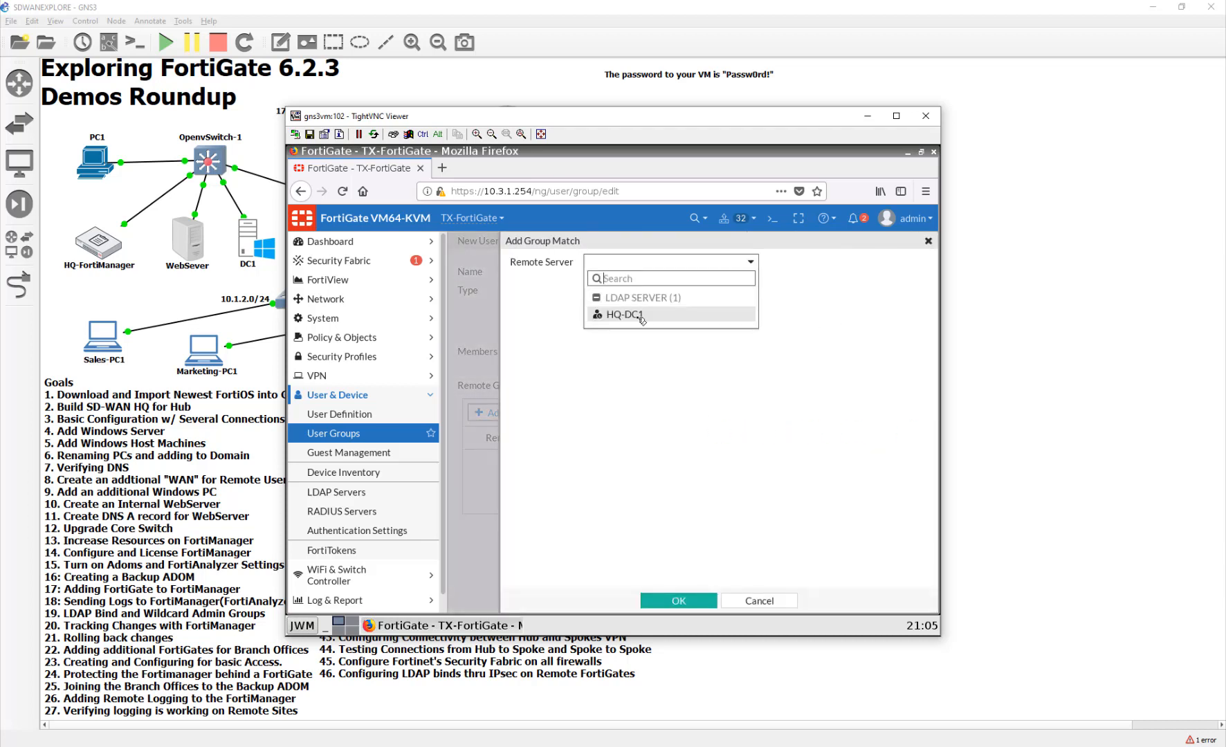
left_click(626, 322)
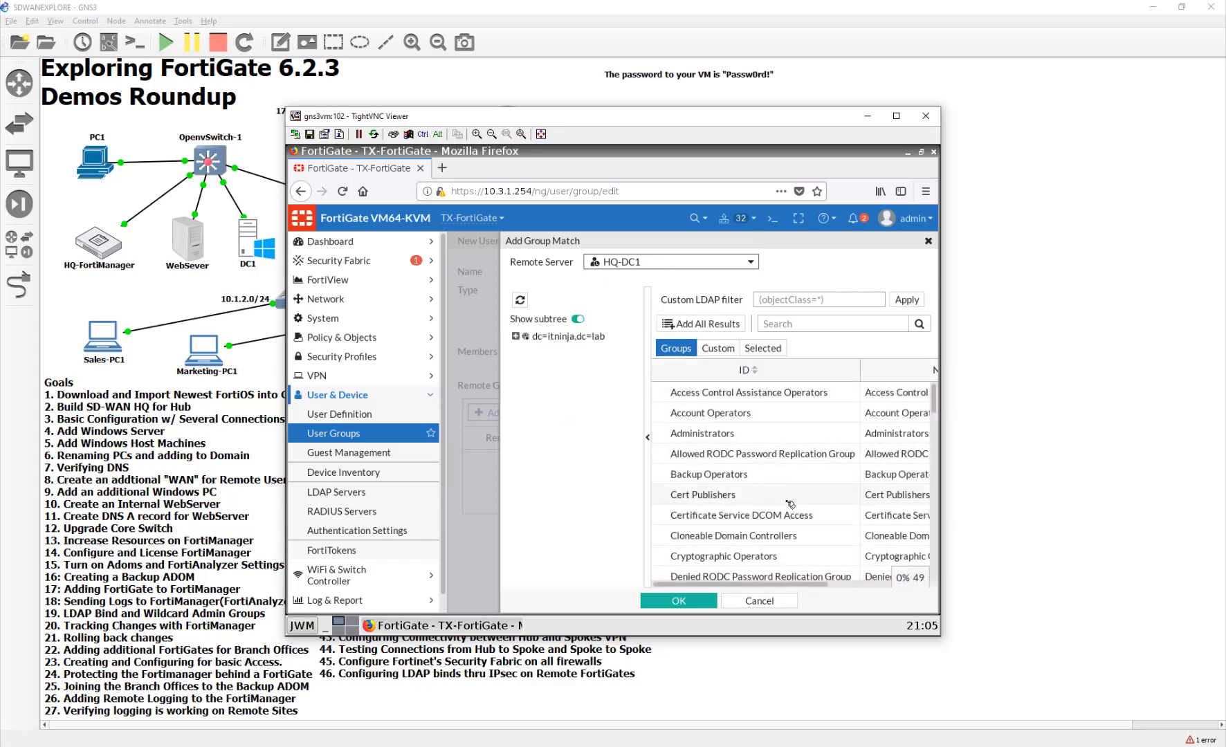
scroll(790, 505, "down", 5)
scroll(790, 505, "down", 4)
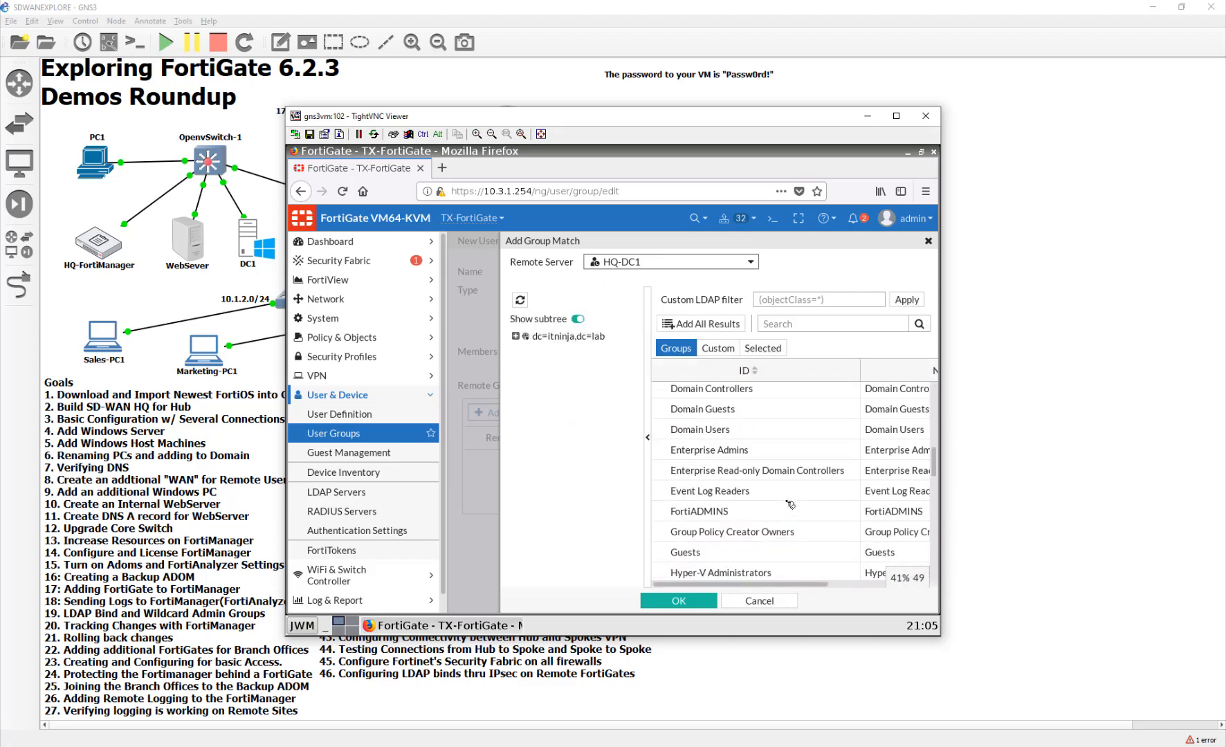
left_click(715, 513)
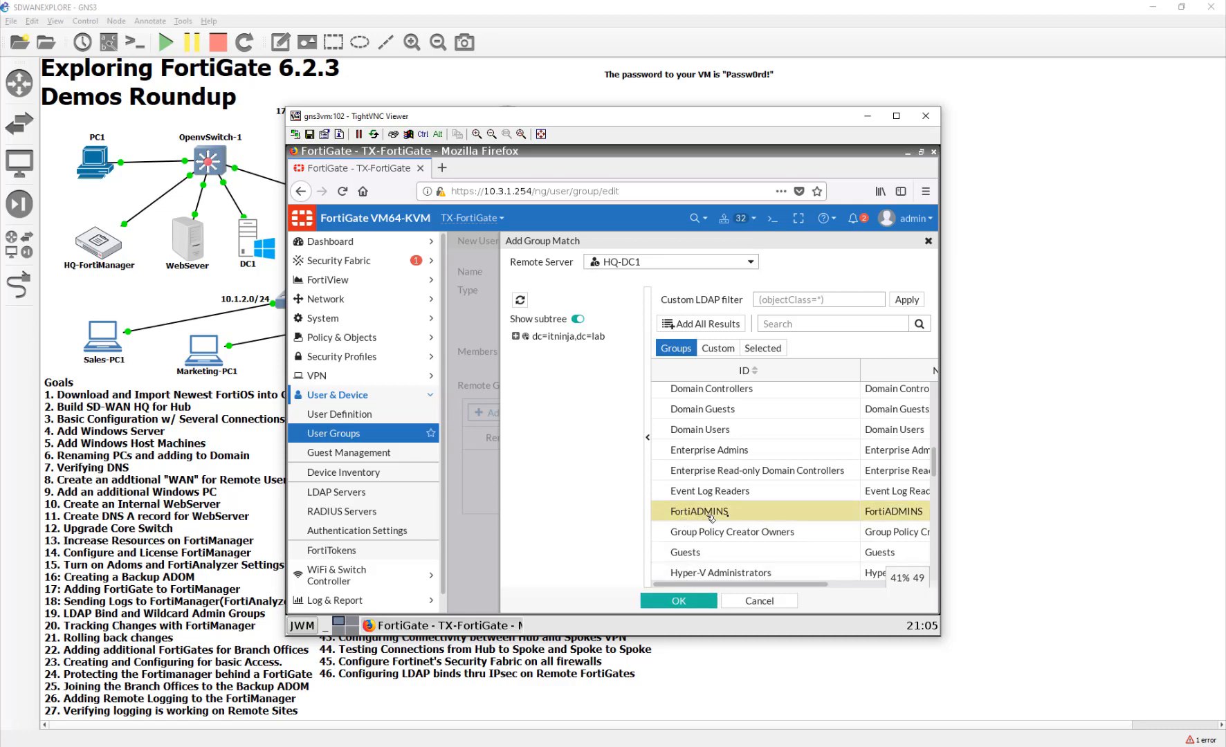
left_click(684, 600)
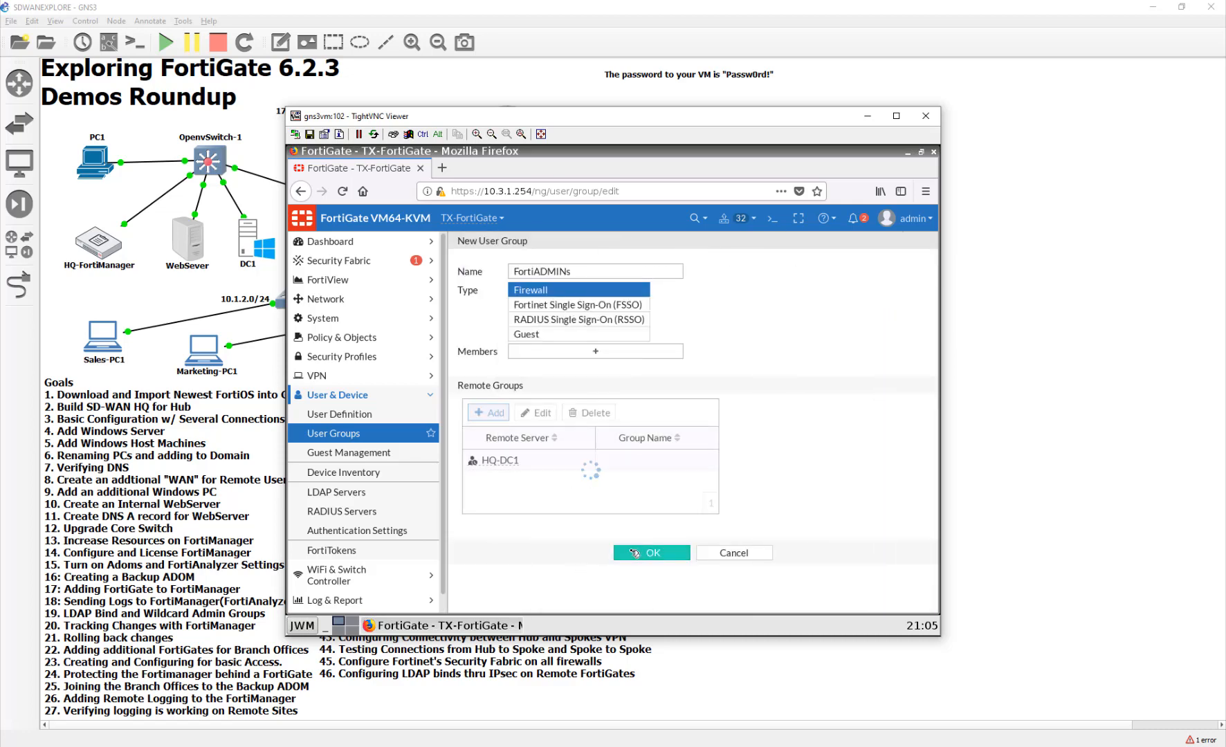
left_click(635, 554)
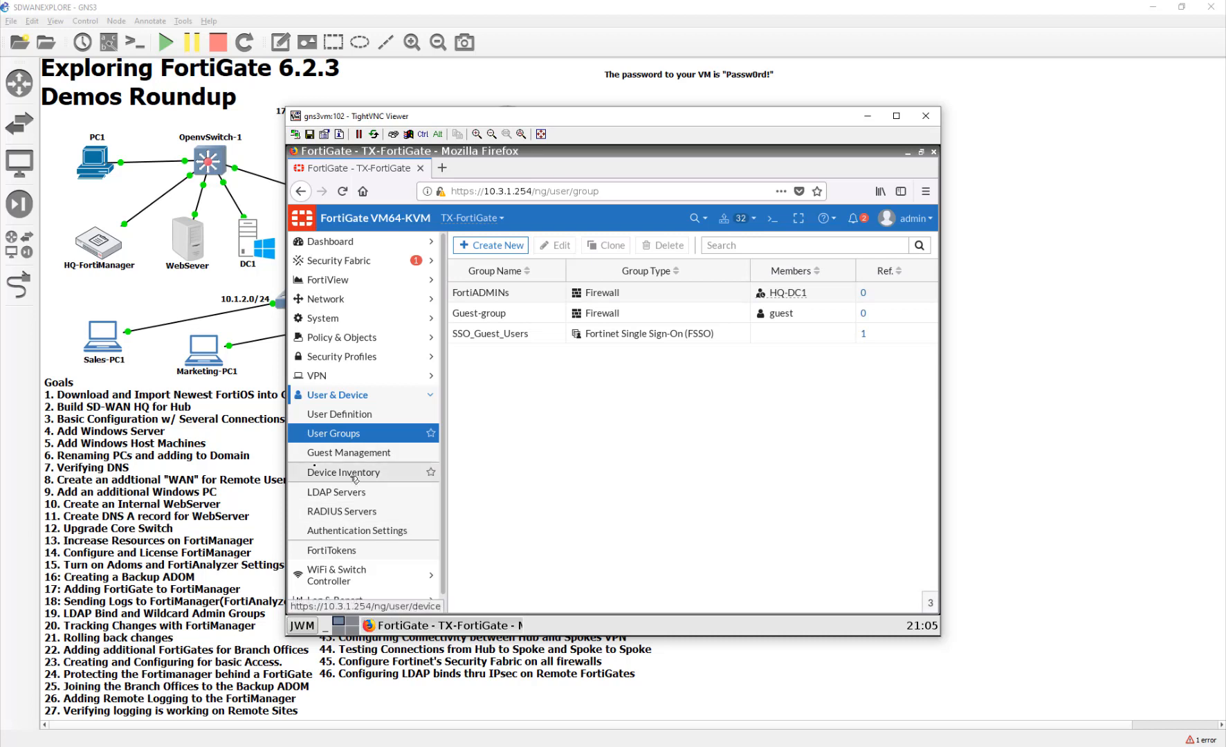
left_click(360, 319)
- Create administrator FortiADMINS matching all FortiADMINs remote group users, with the super_admin profile
left_click(350, 338)
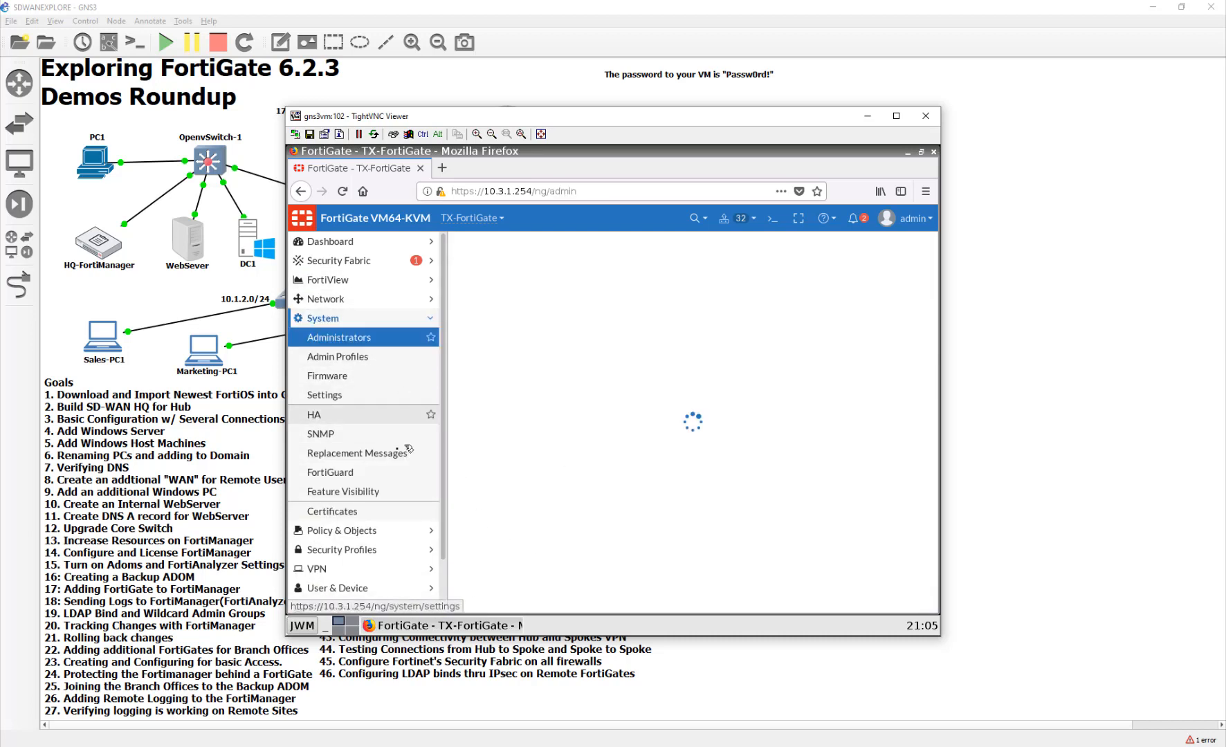
left_click(502, 248)
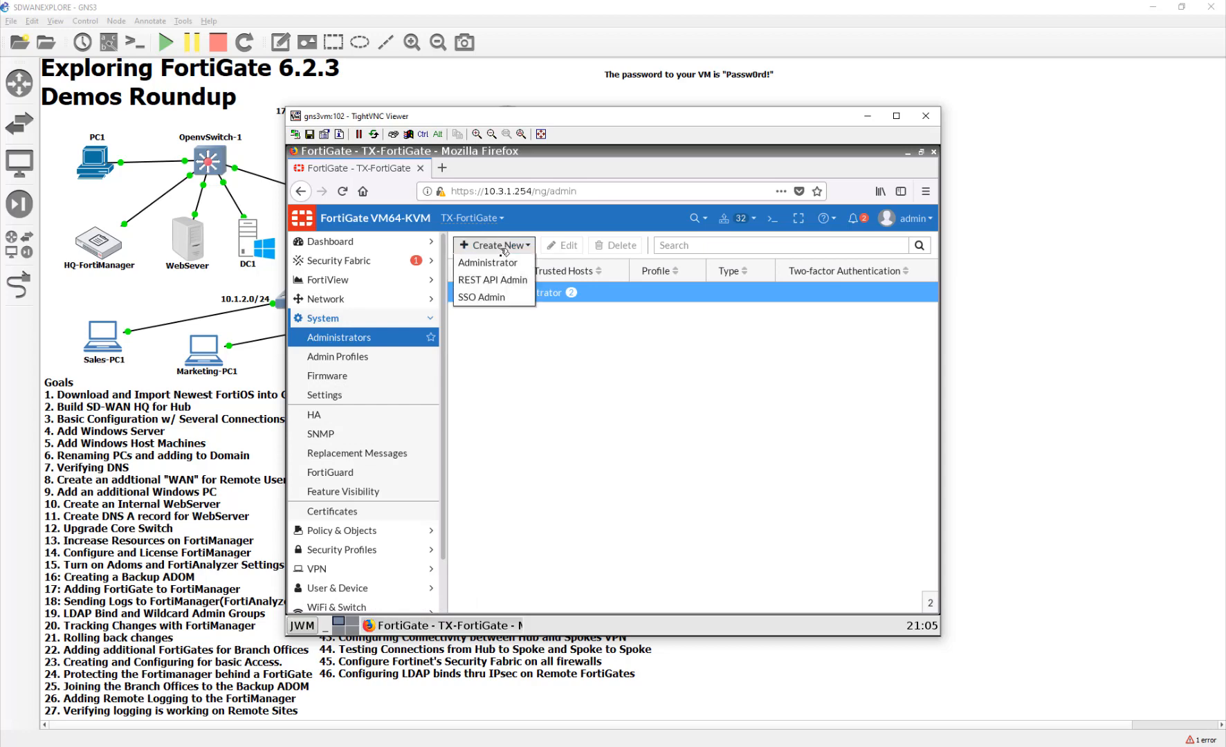
left_click(488, 262)
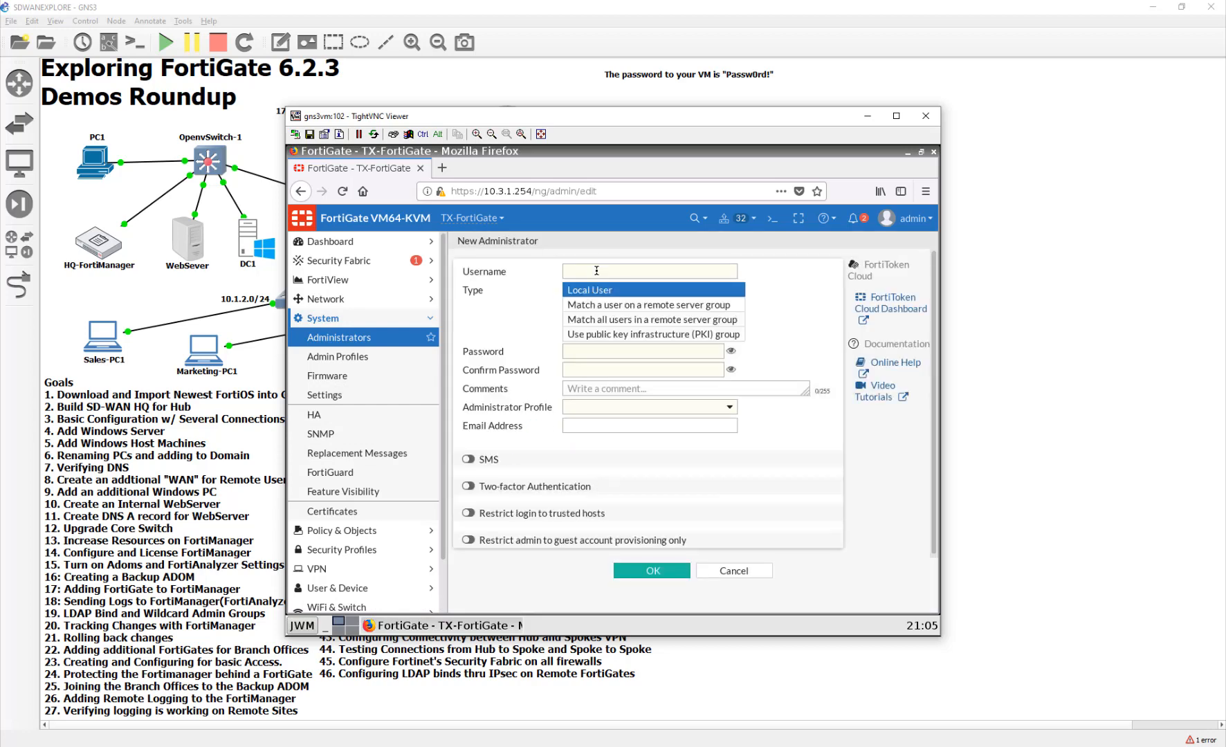
type("FortiADMINS")
left_click(606, 319)
left_click(609, 375)
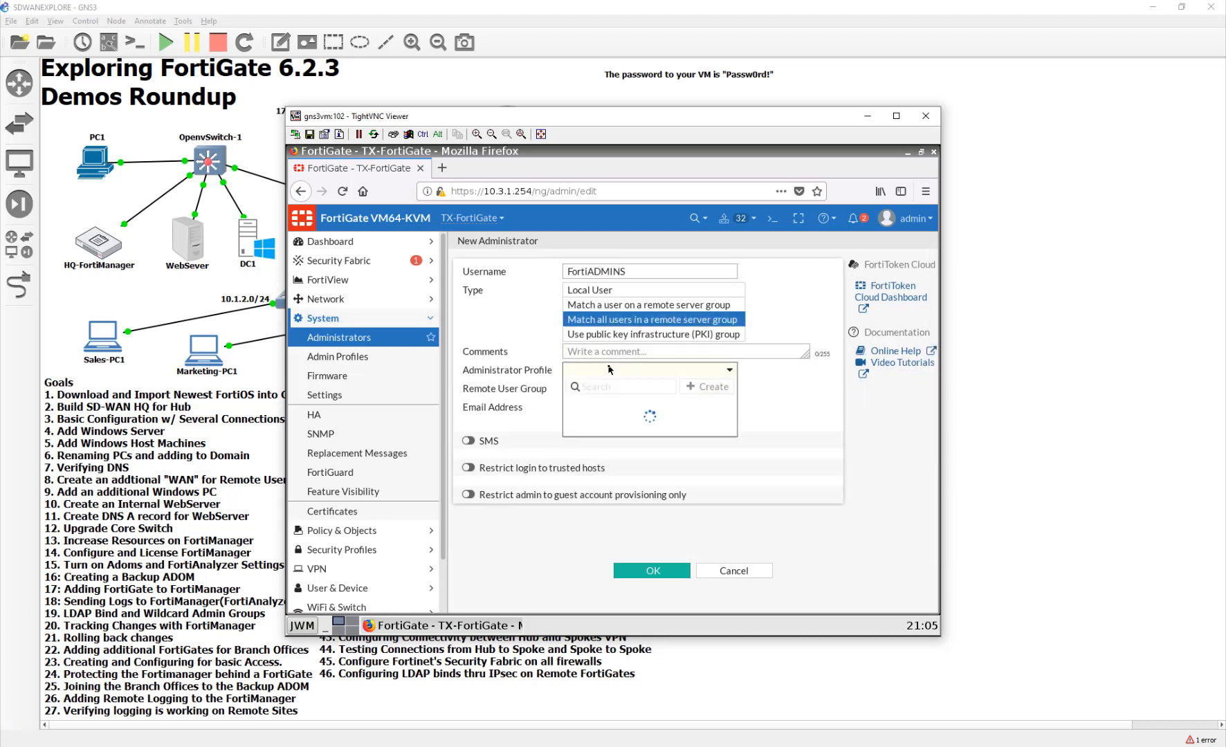
left_click(611, 437)
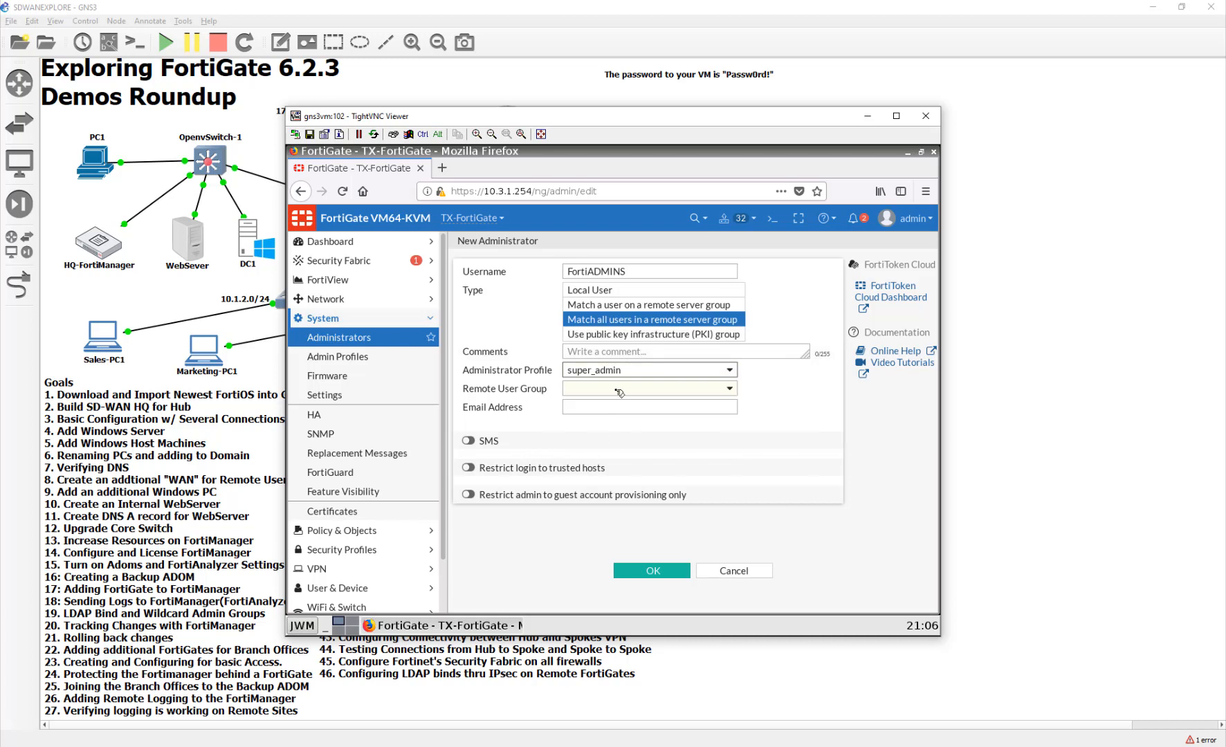
left_click(619, 389)
left_click(614, 439)
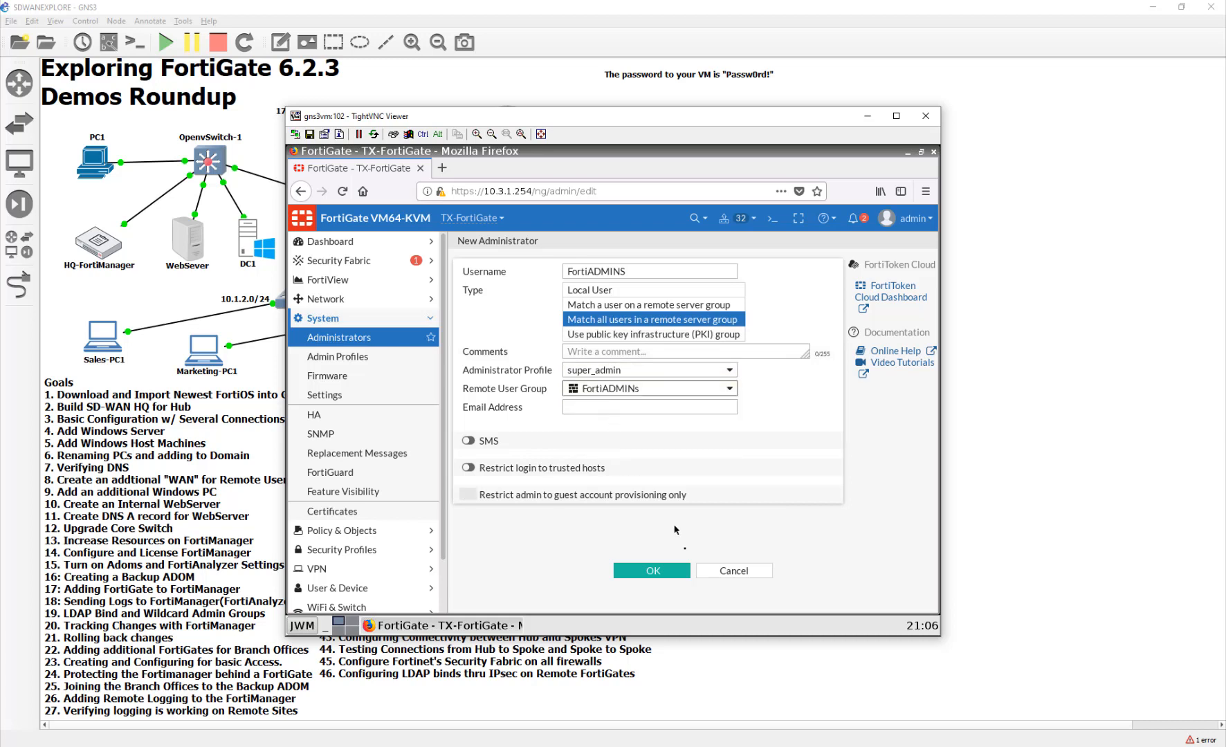
left_click(647, 573)
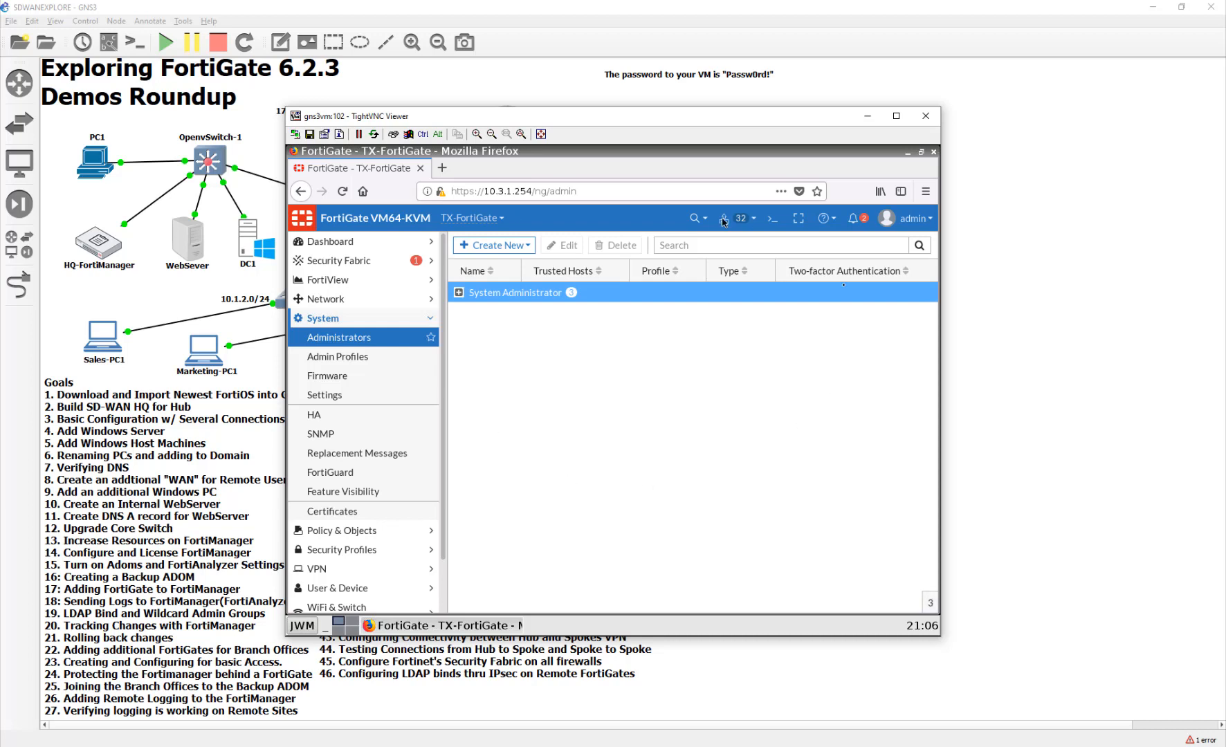
- Log out the admin, sign in with the LDAP user's credentials, and move the viewer down-right
left_click(914, 218)
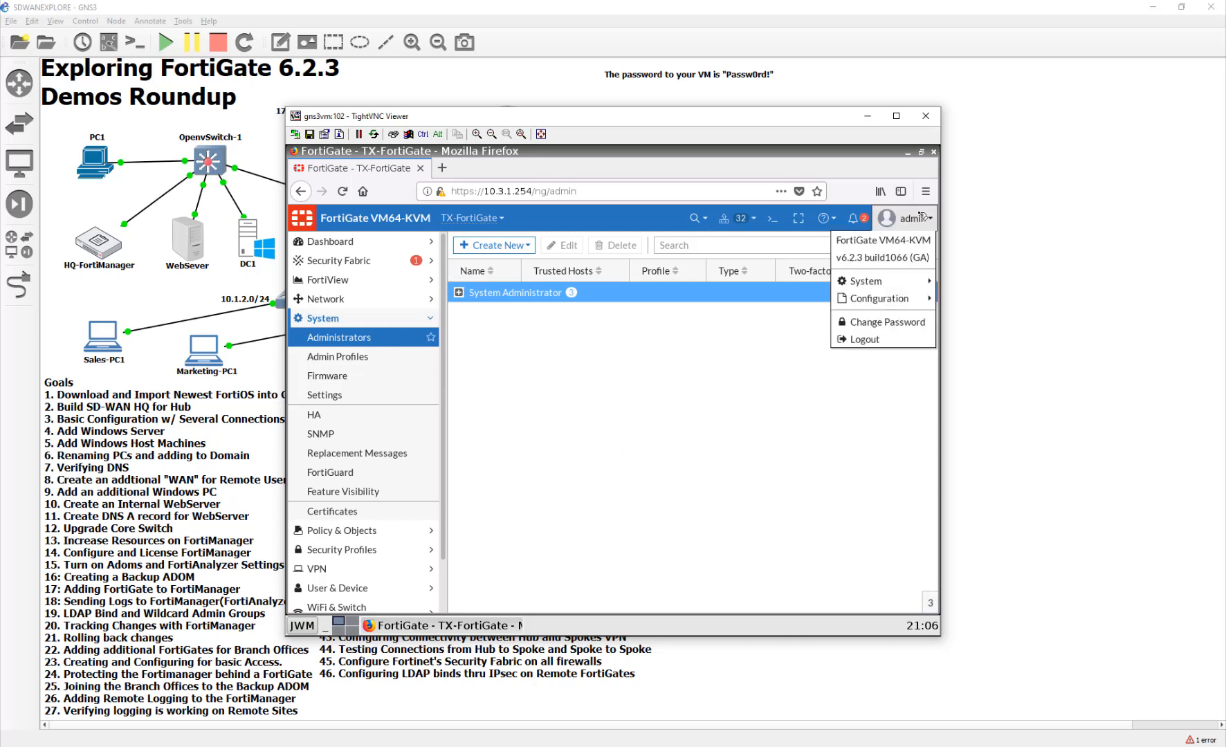
left_click(864, 339)
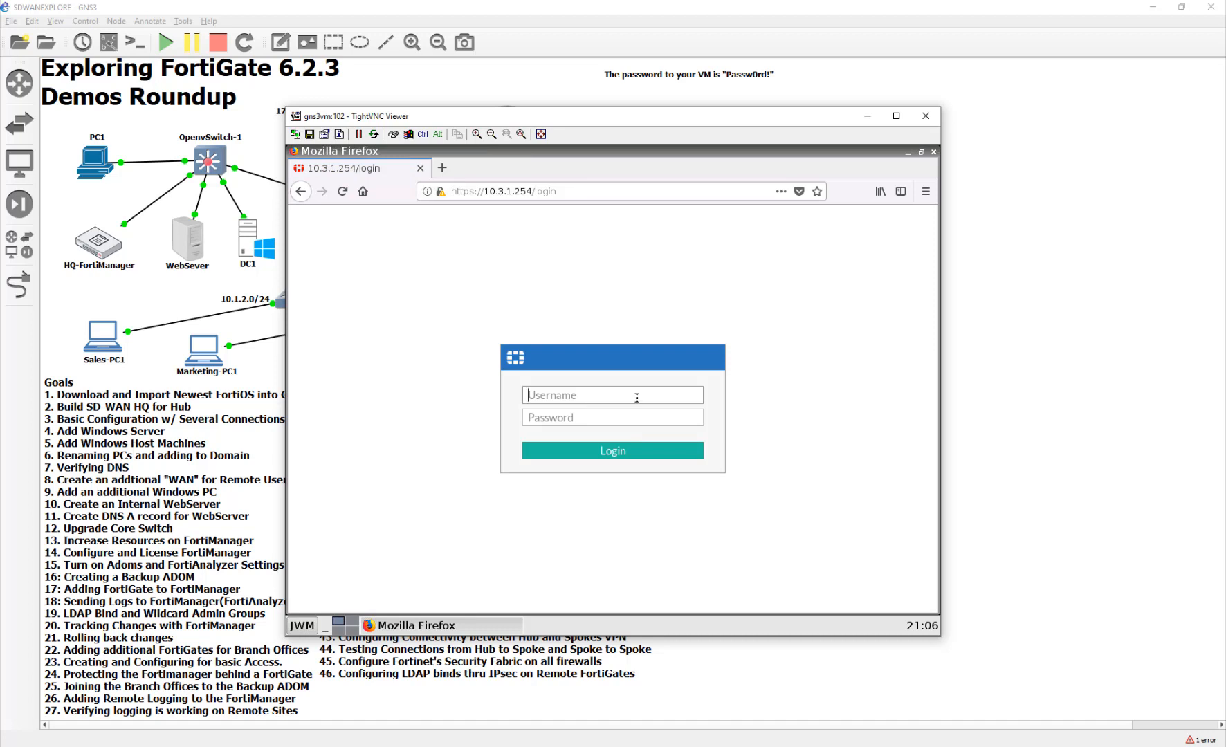
type("devin")
key("Tab")
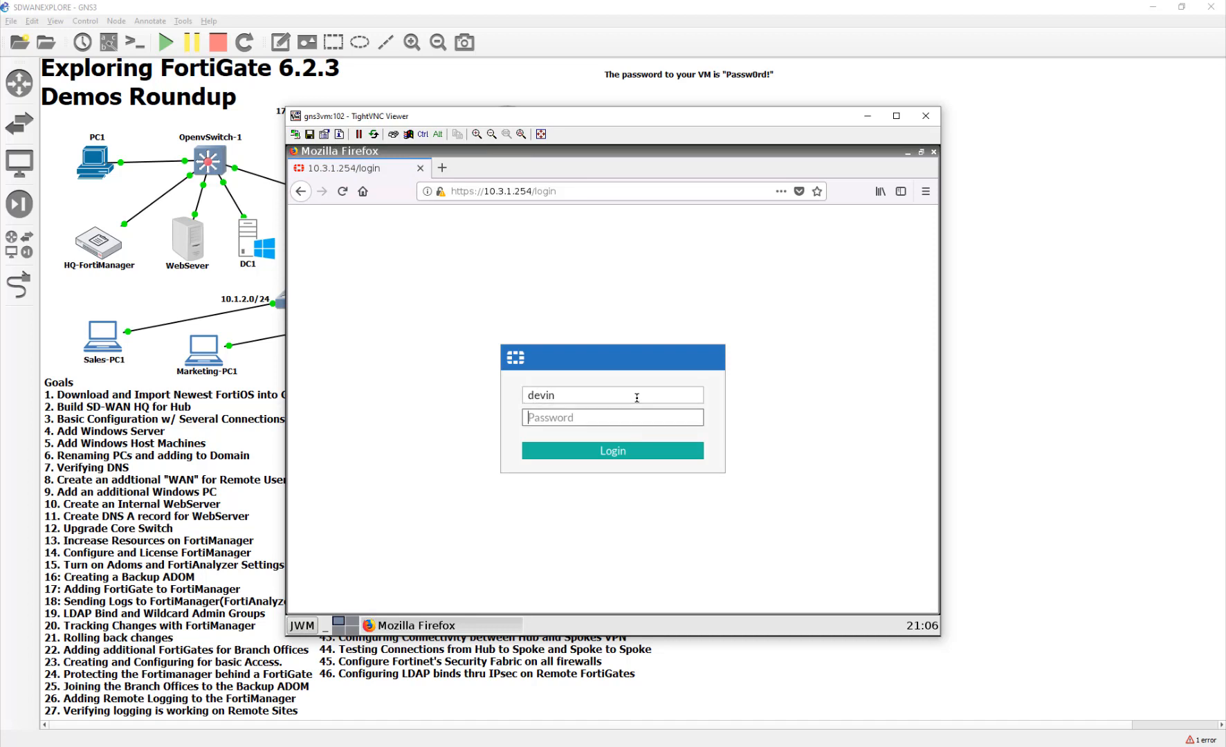
type("Passw0rd!")
key("Return")
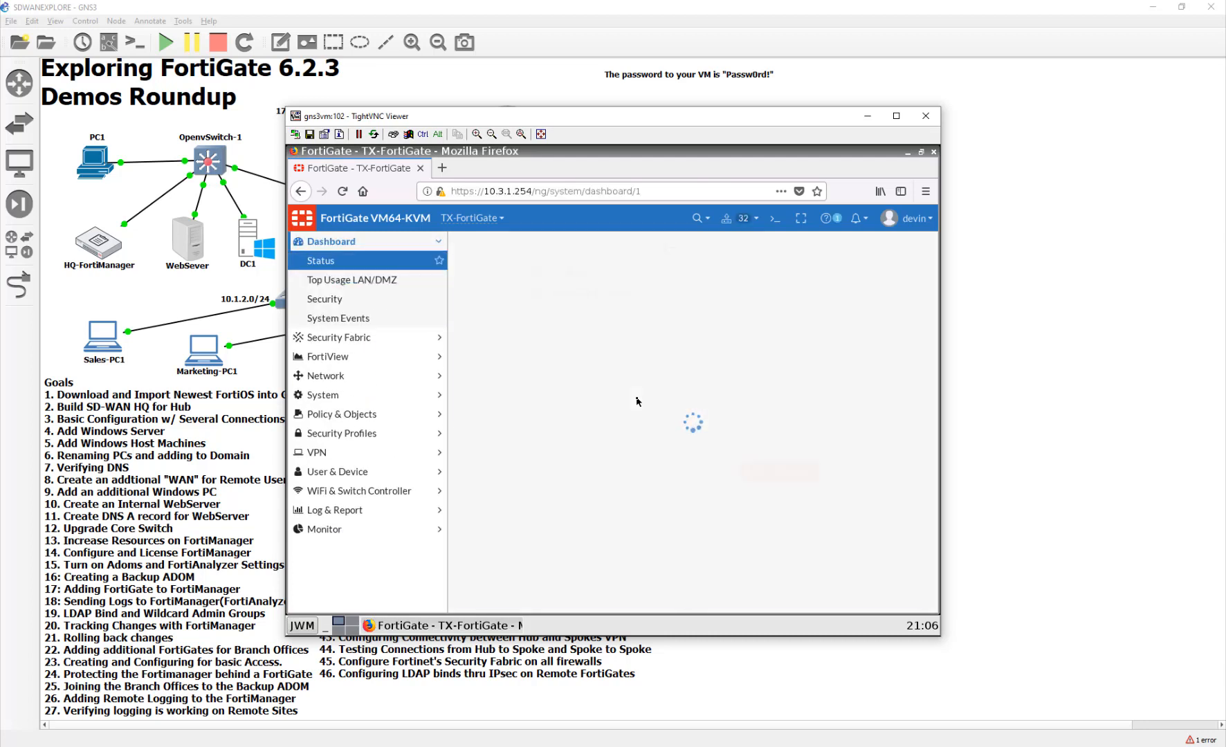
left_click_drag(729, 121, 811, 337)
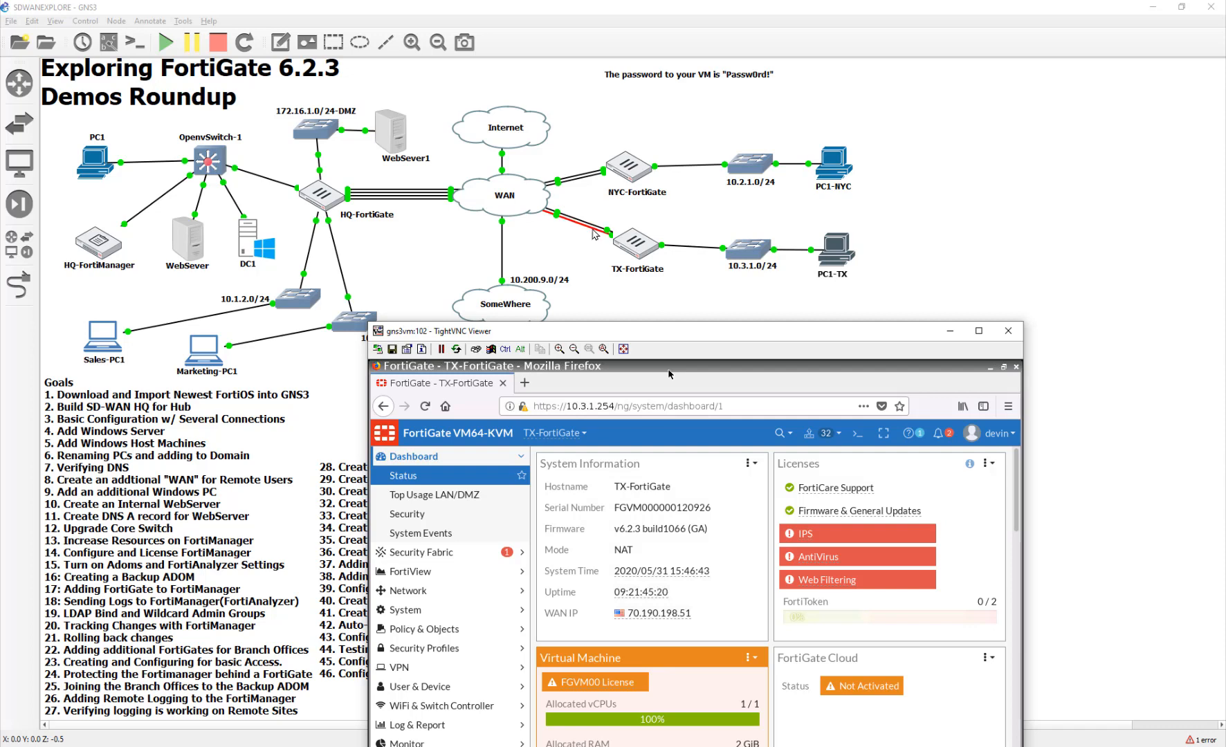
- Delete the duplicate link between WAN and TX-FortiGate in the topology
left_click(587, 232)
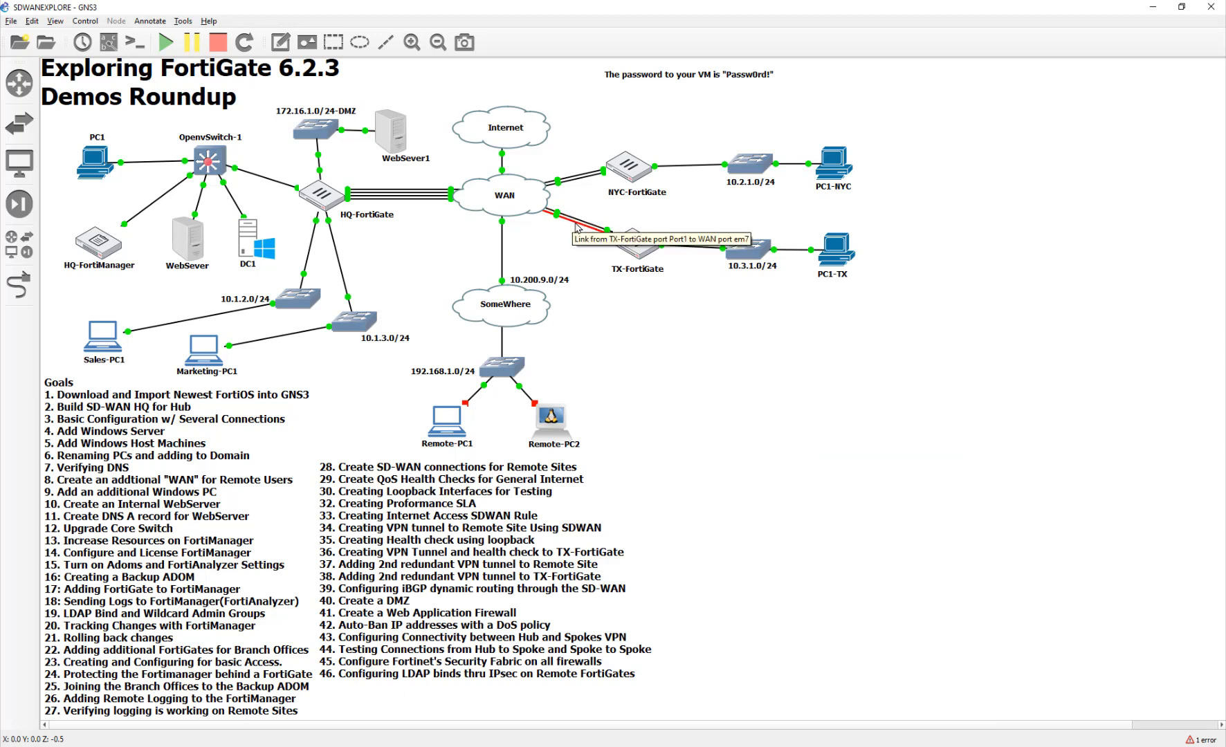
right_click(577, 227)
left_click(562, 280)
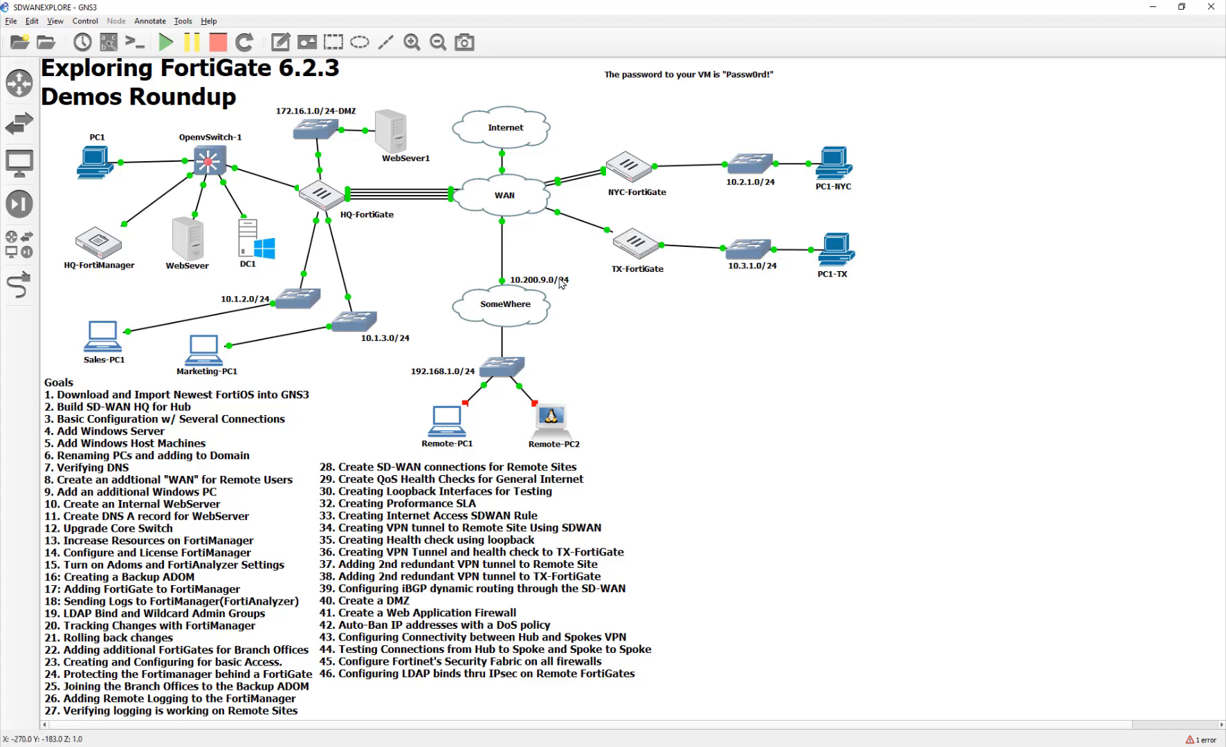
left_click(820, 746)
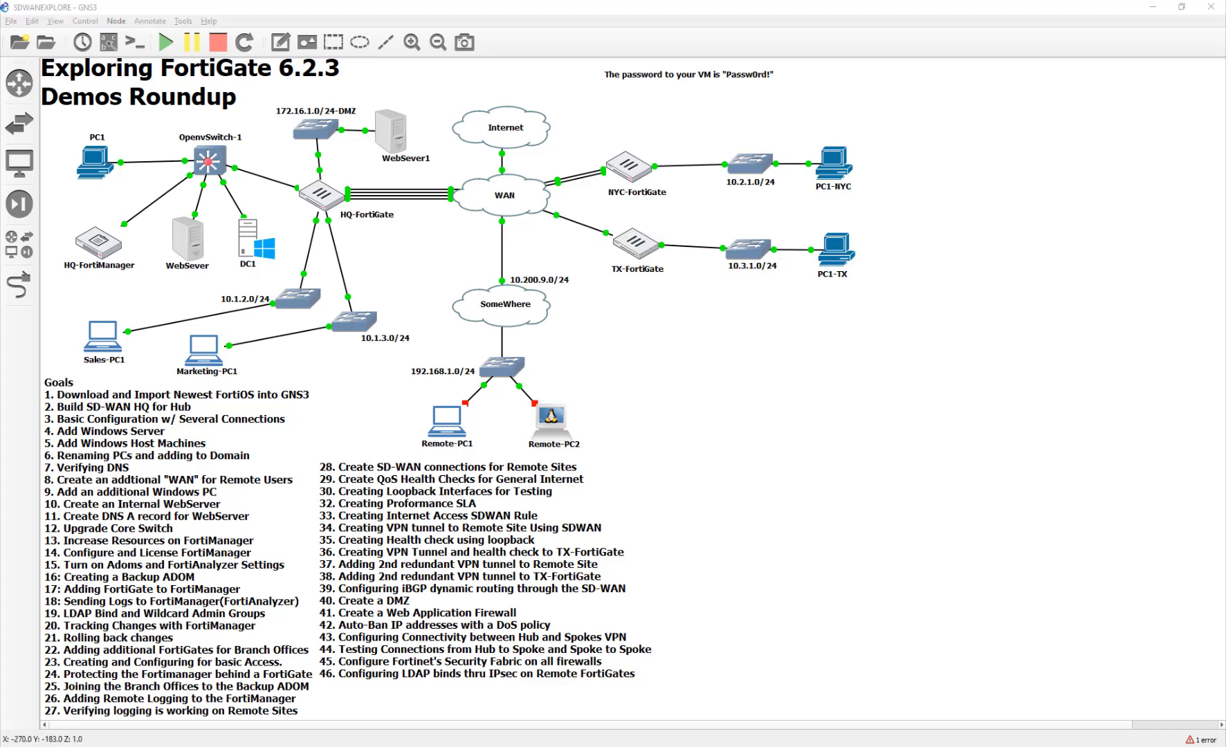
- Log the LDAP user out of TX-FortiGate and sign in again with its credentials
left_click(989, 433)
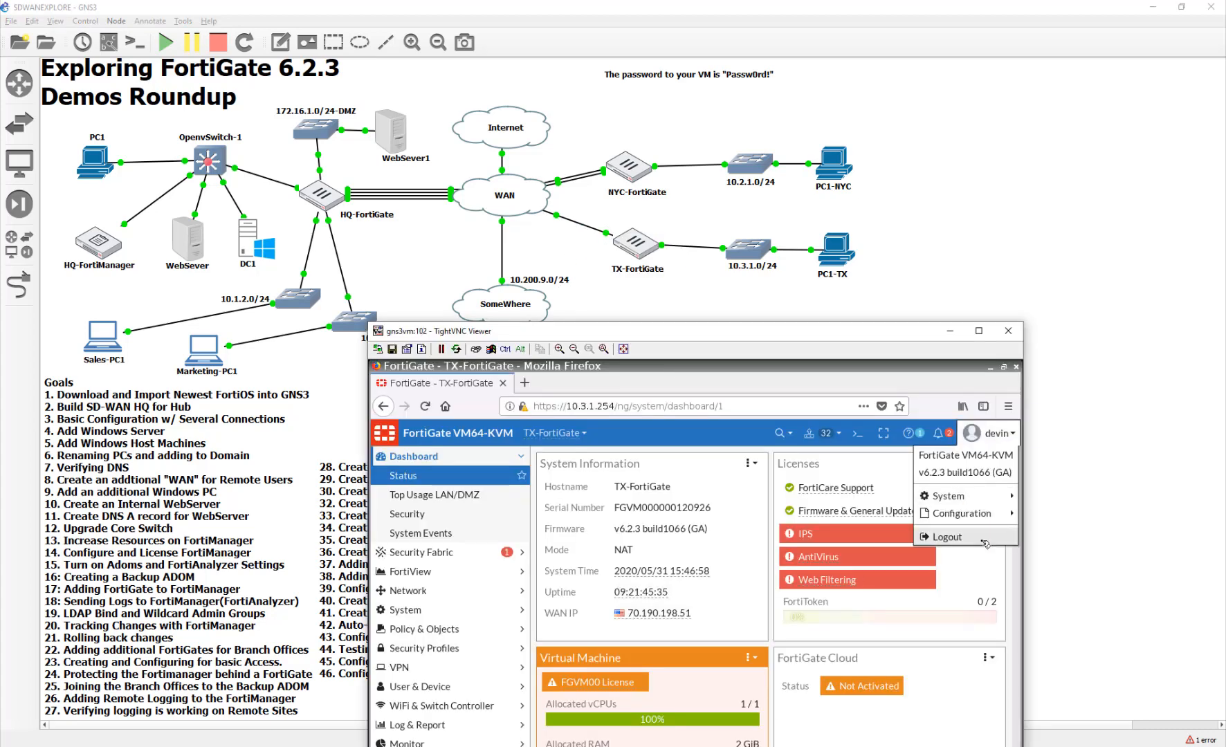
left_click(985, 543)
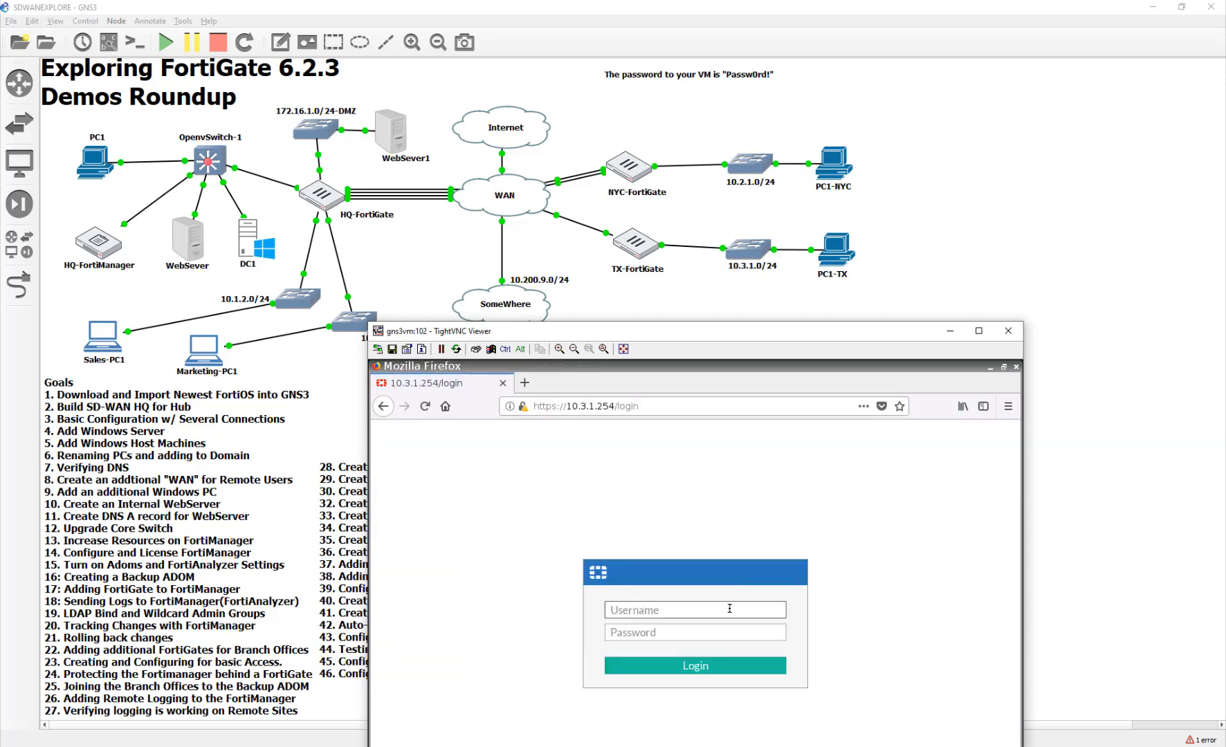
type("devin")
key("Tab")
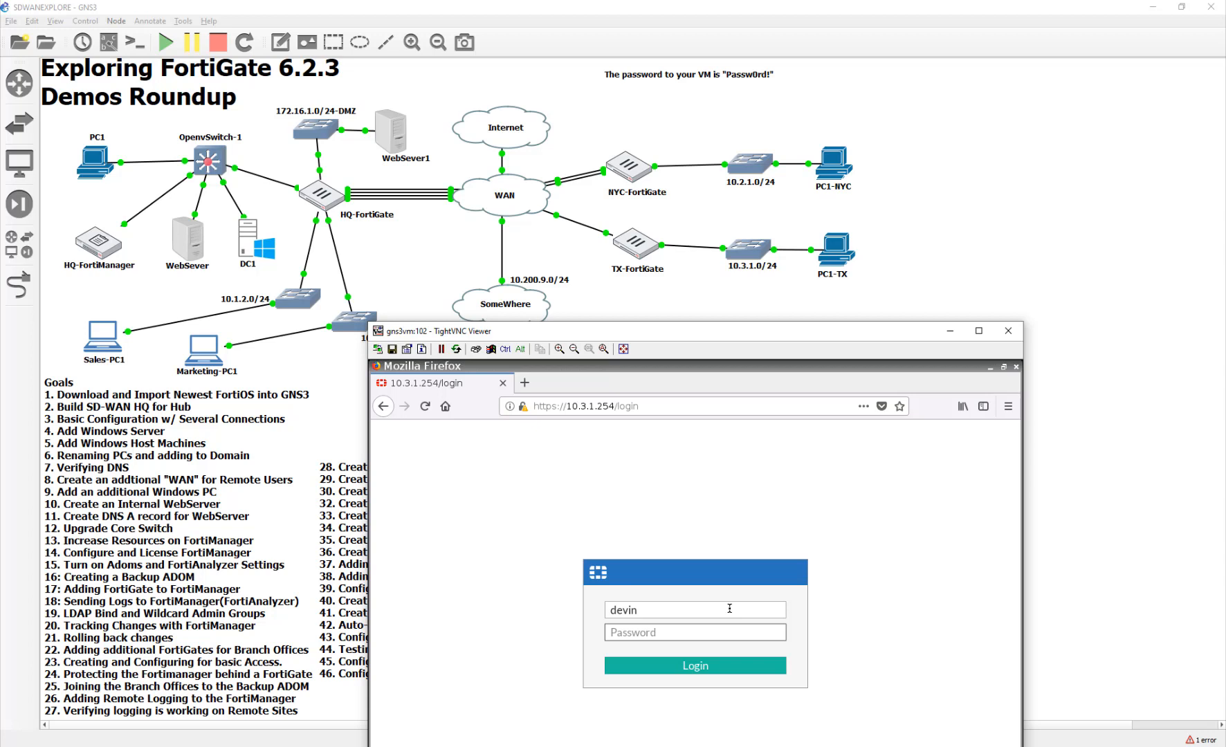
type("Passw0rd!")
key("Return")
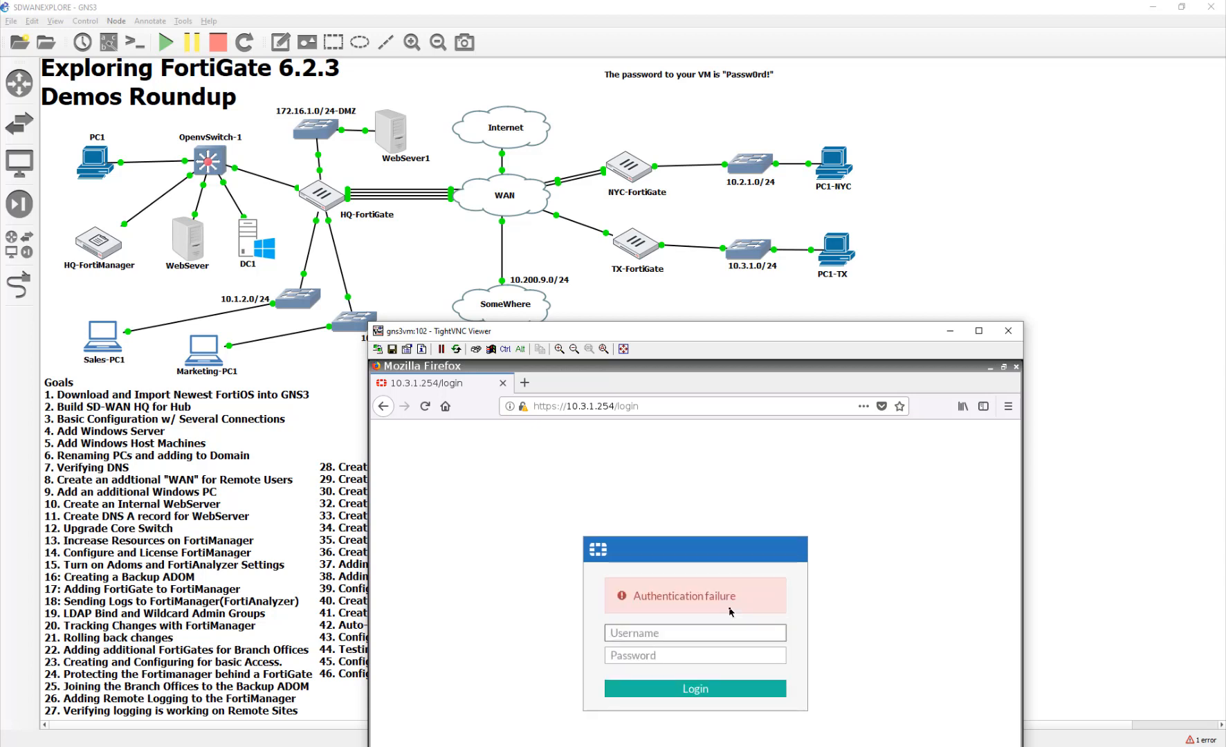
- Retry the LDAP user's login, then move the login window up and right
type("devin")
key("Tab")
type("Passw0rd!")
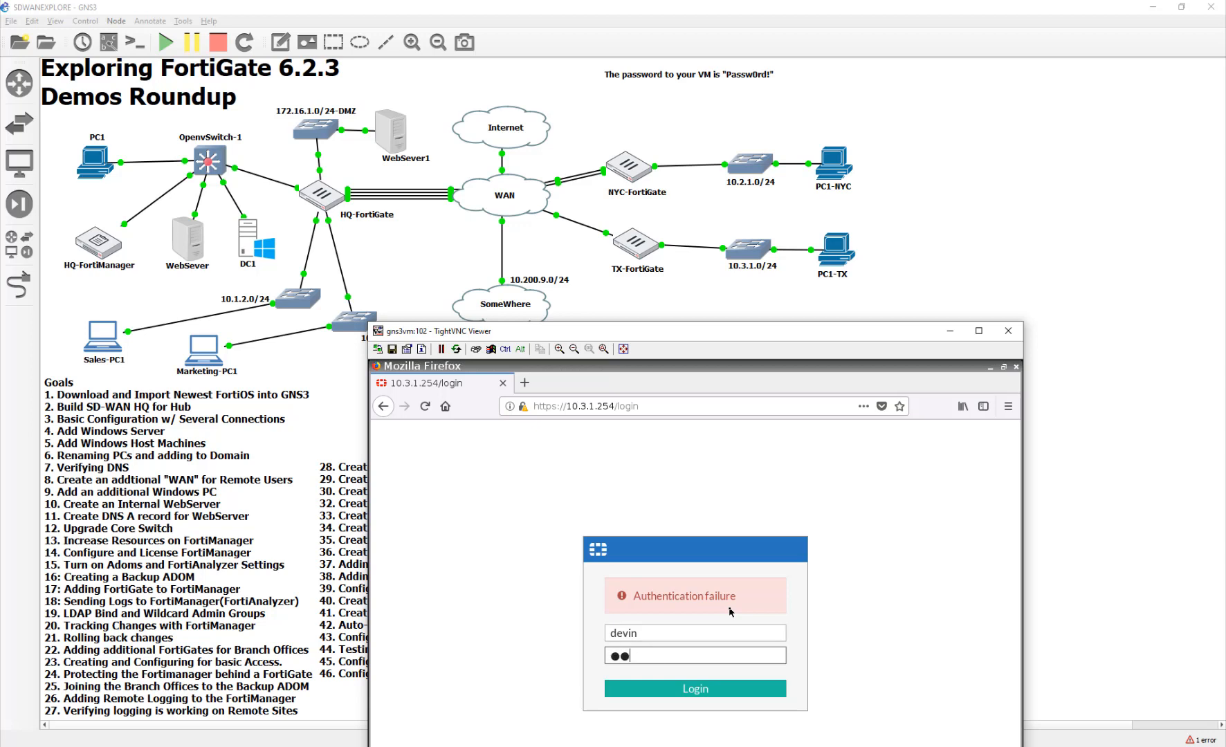
key("Return")
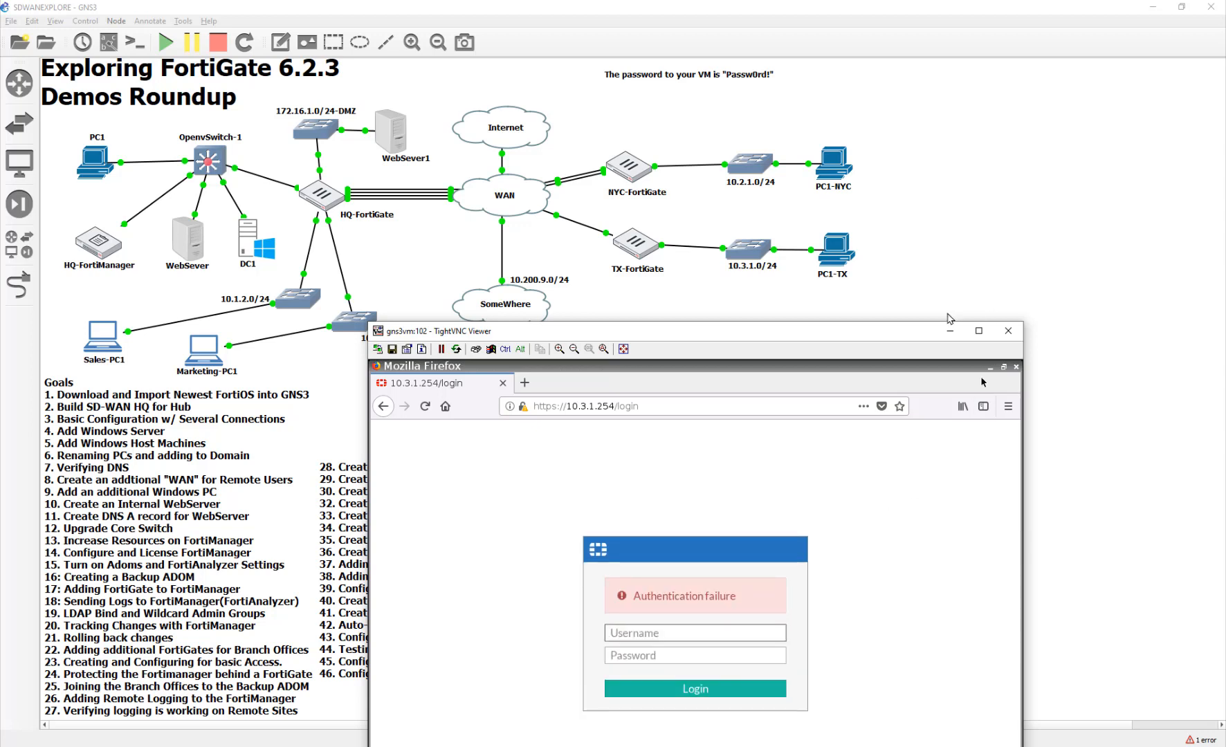
left_click_drag(892, 330, 966, 140)
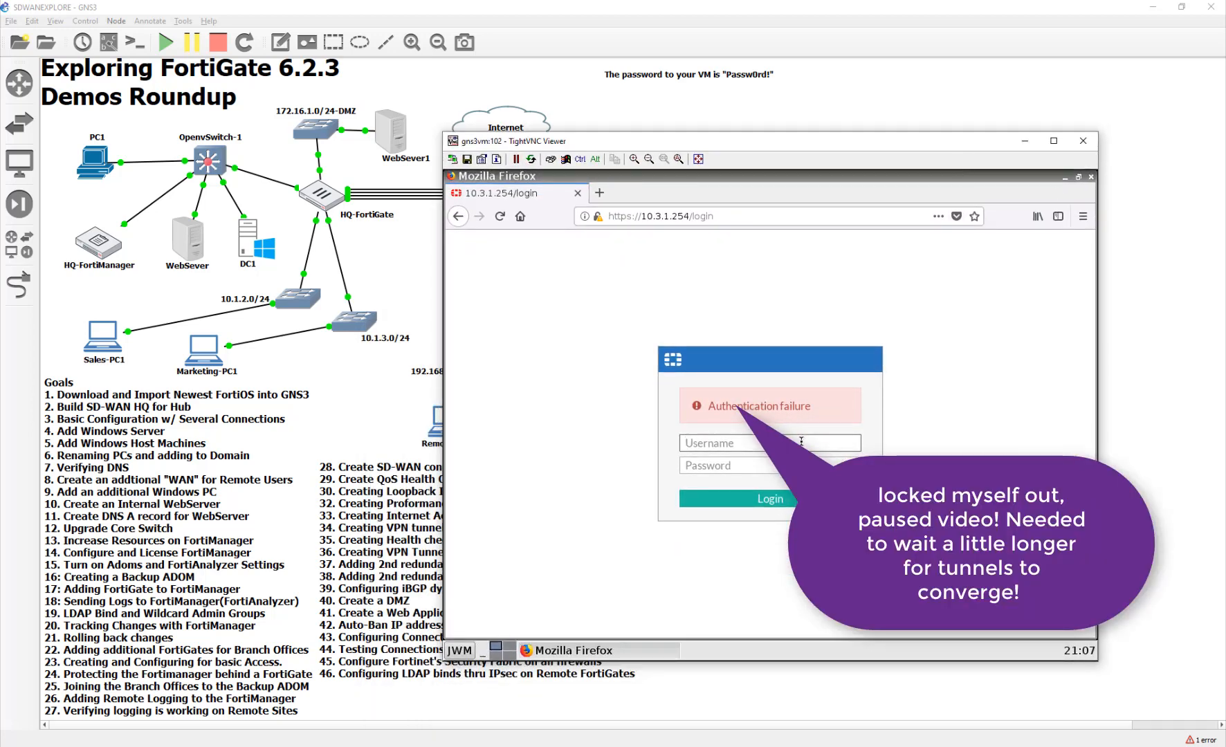
- Sign in to TX-FortiGate again with the LDAP user's username and password
type("dev")
type("i")
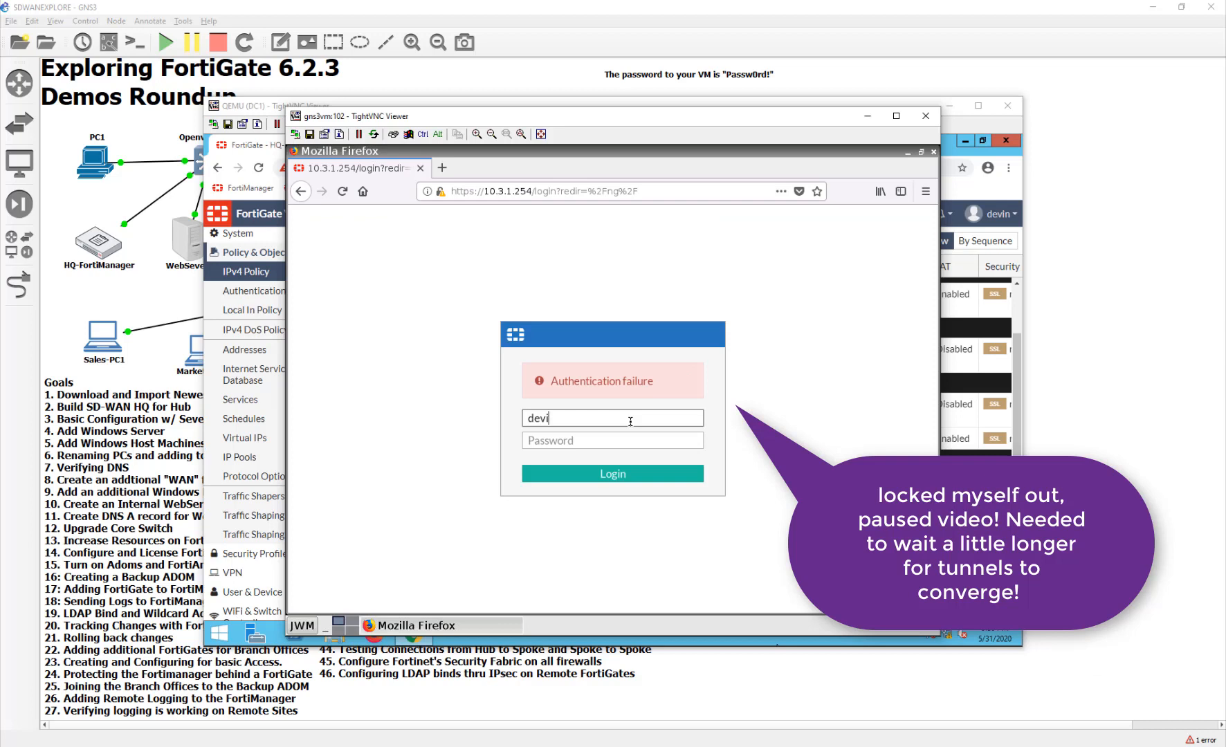
type("n")
key("Tab")
type("Pa")
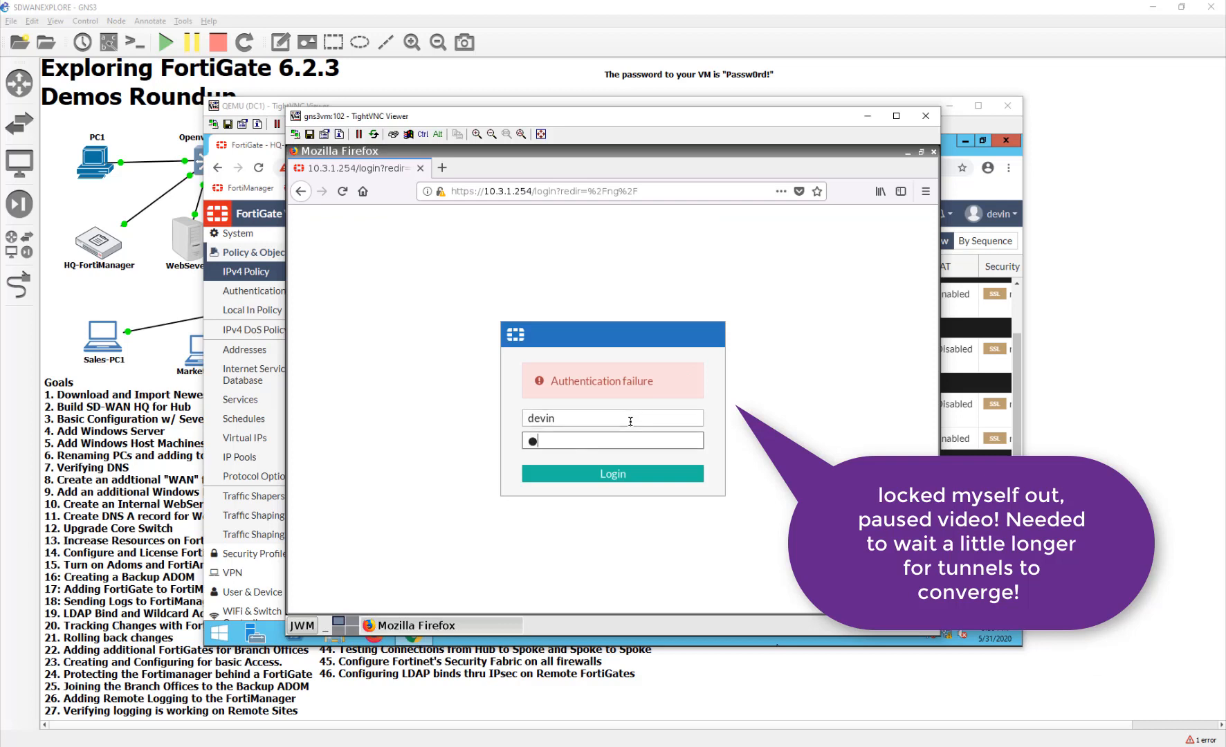
type("ssw0rd!")
key("Return")
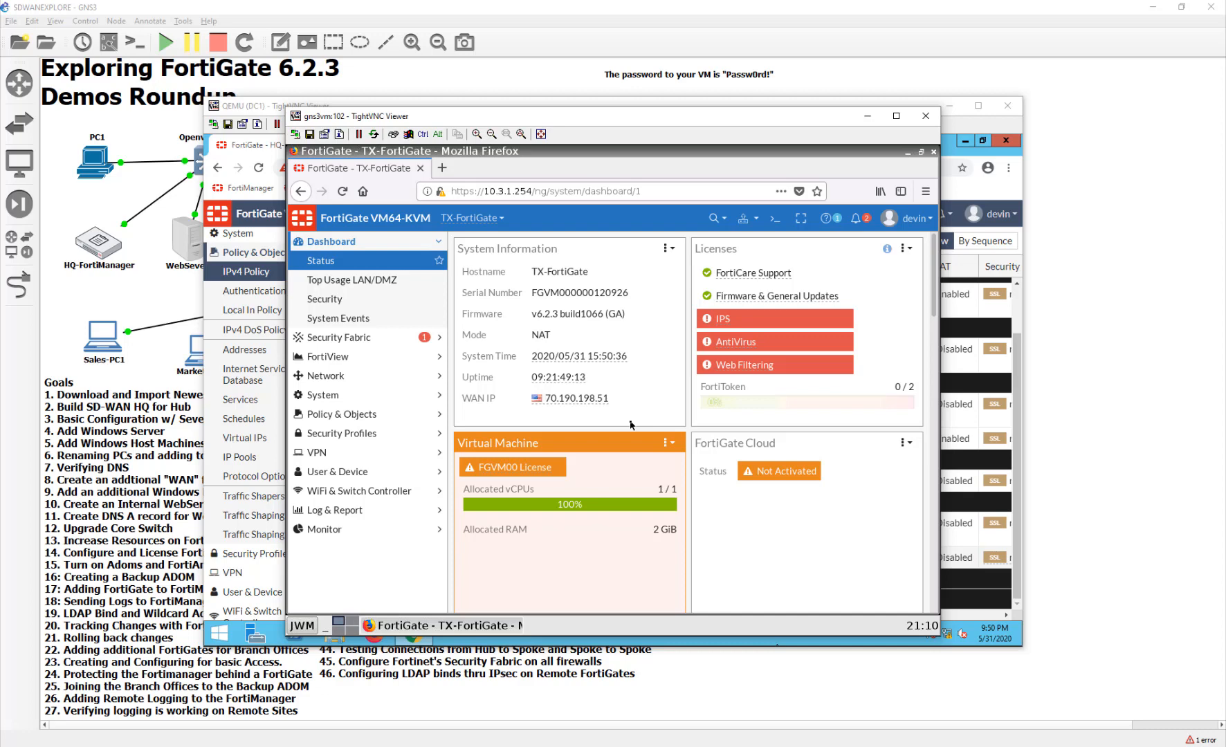
- Close the TX-FortiGate and HQ-FortiGate remote viewers to reveal the topology
left_click(926, 116)
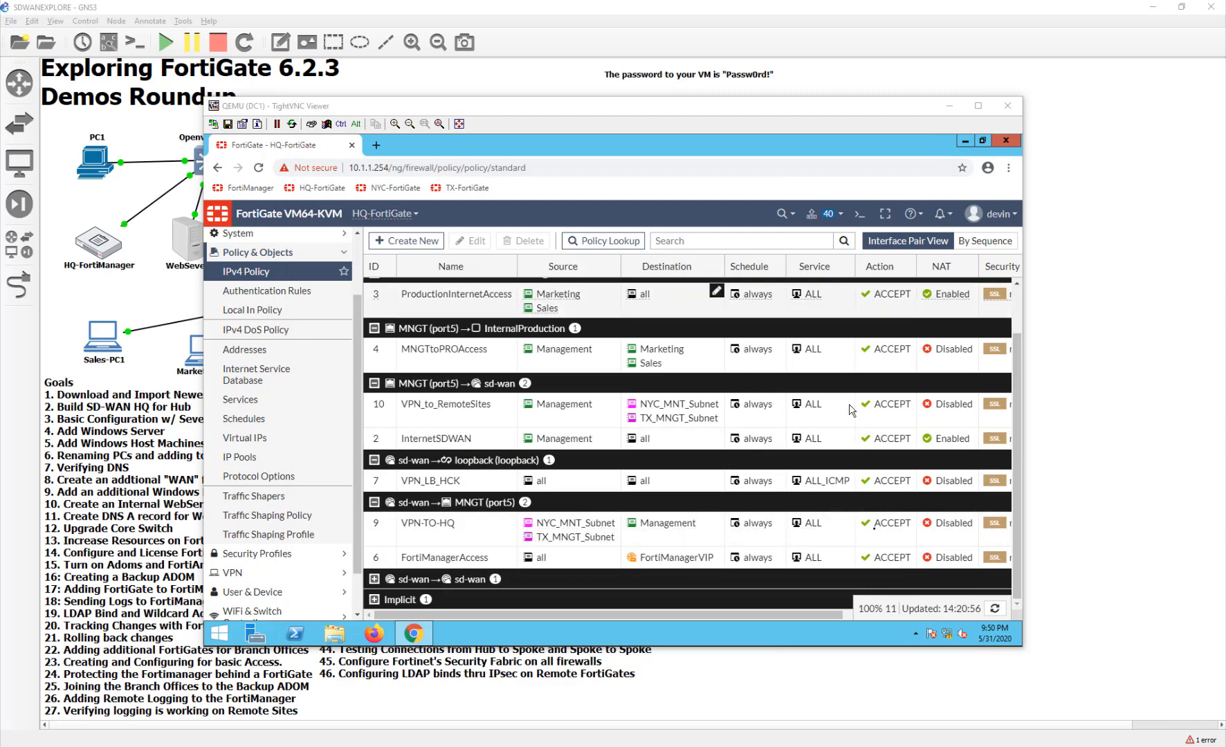
left_click(1008, 106)
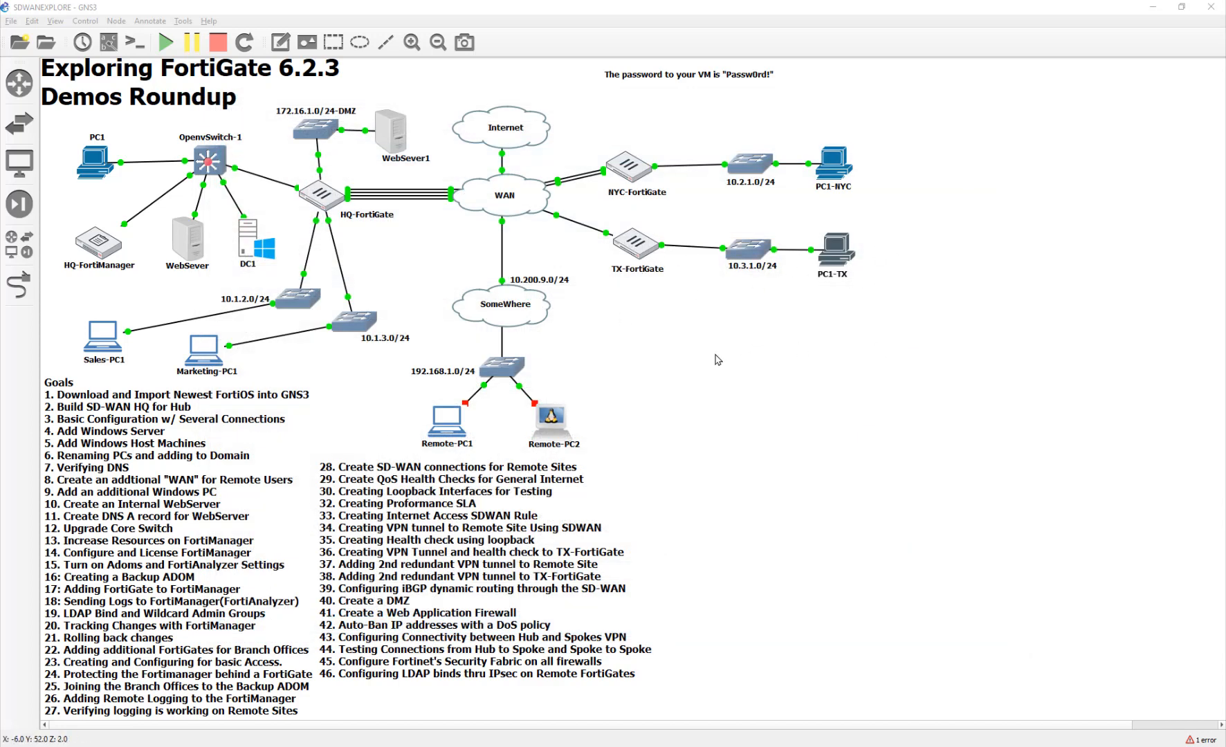
left_click(855, 367)
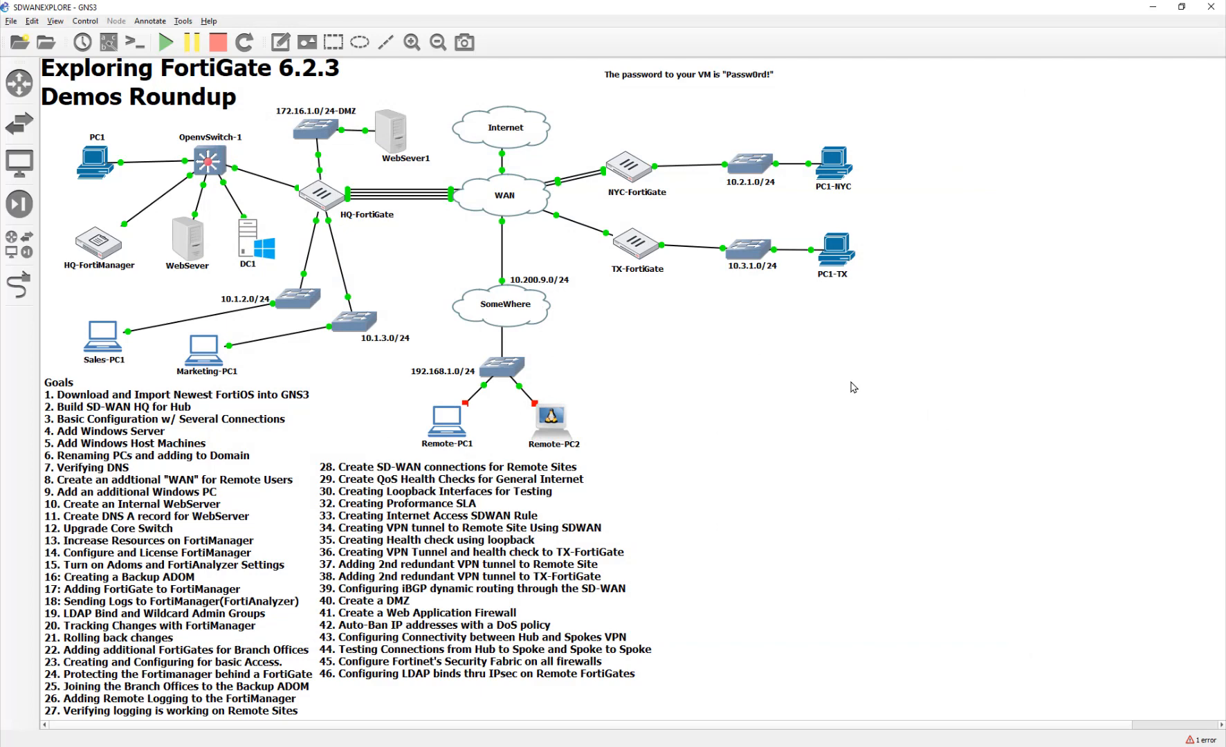